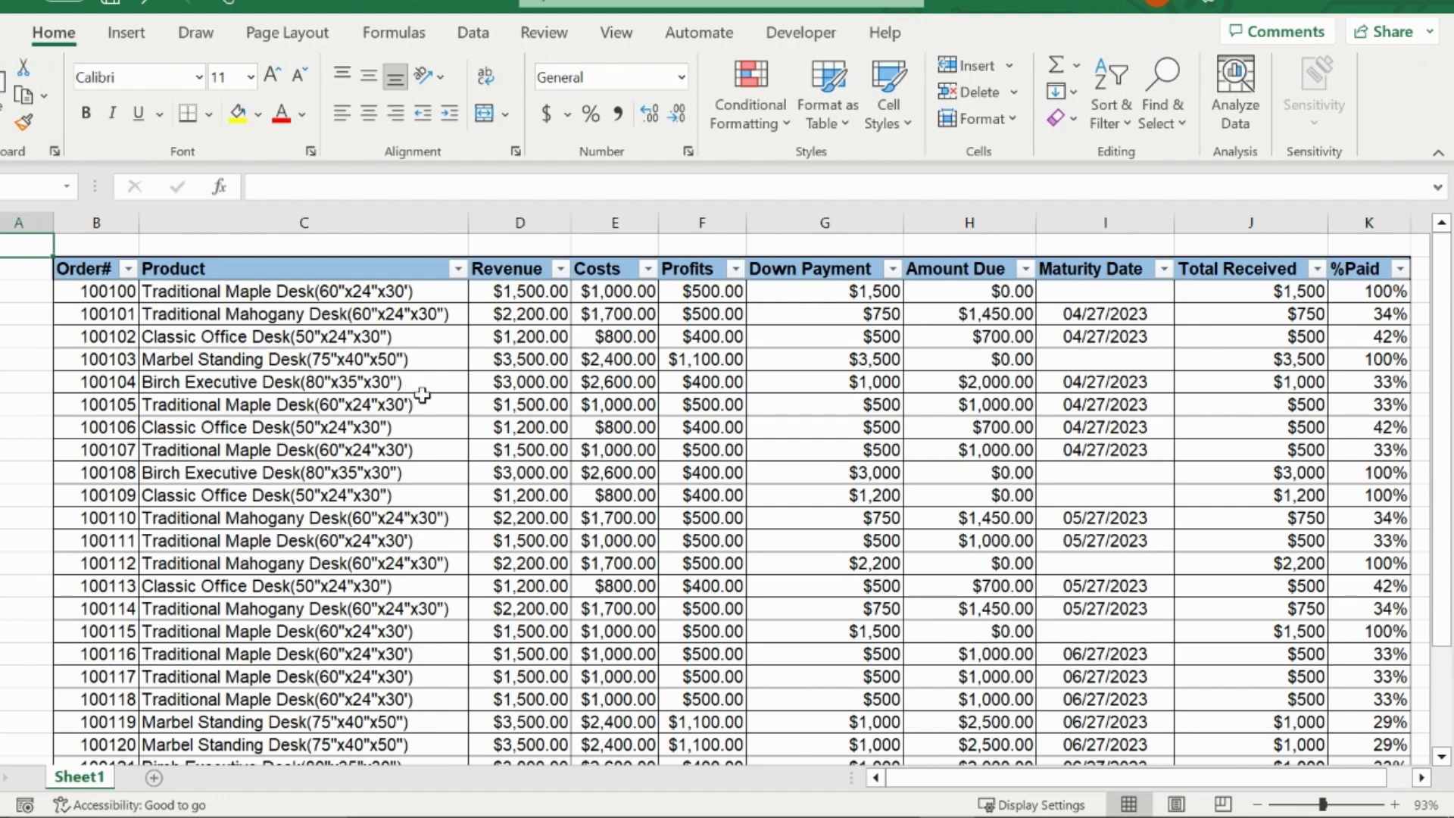
# Point out two values in the Costs column of the desk-order table
pyautogui.click(593, 362)
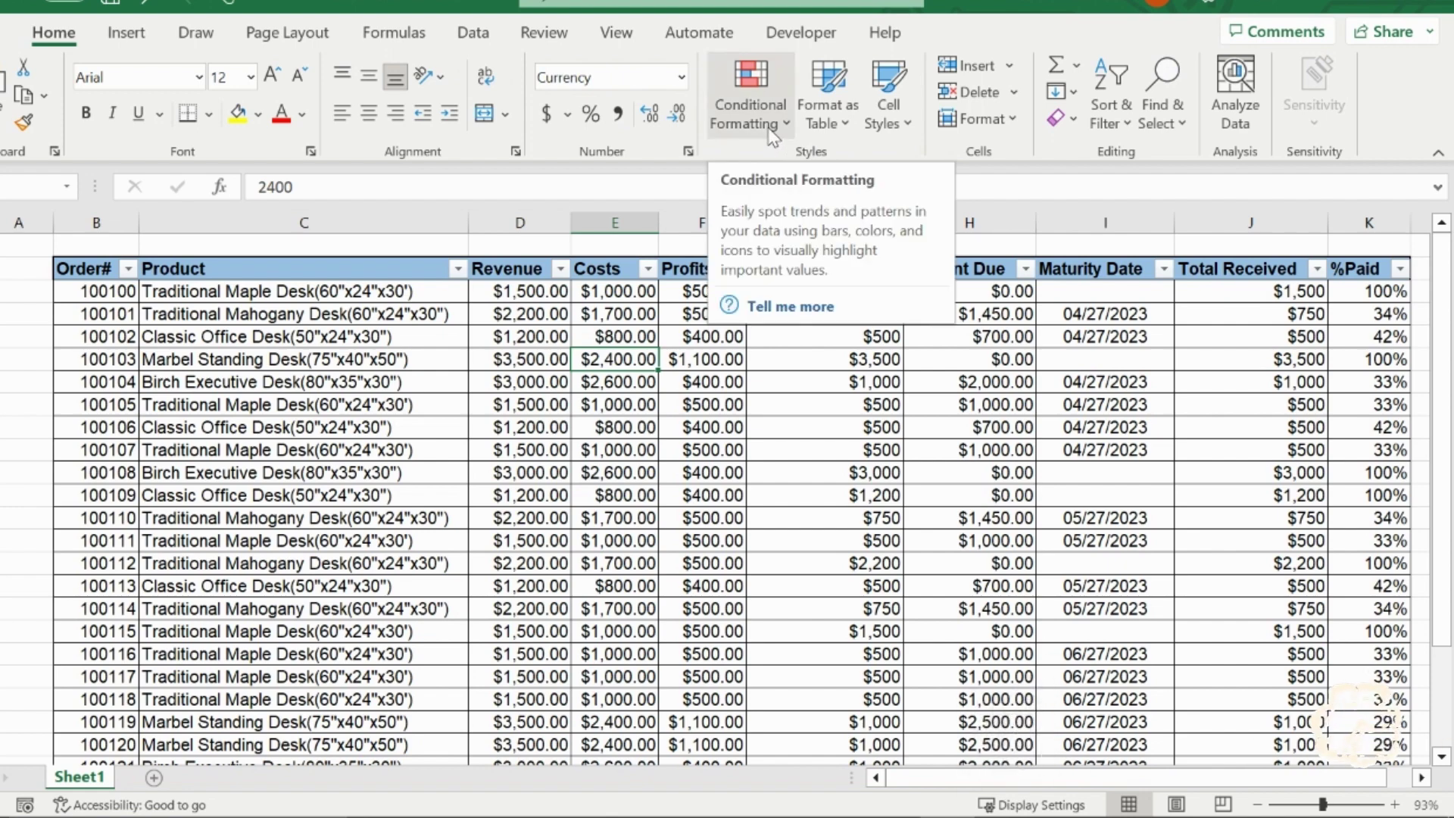
pyautogui.click(636, 313)
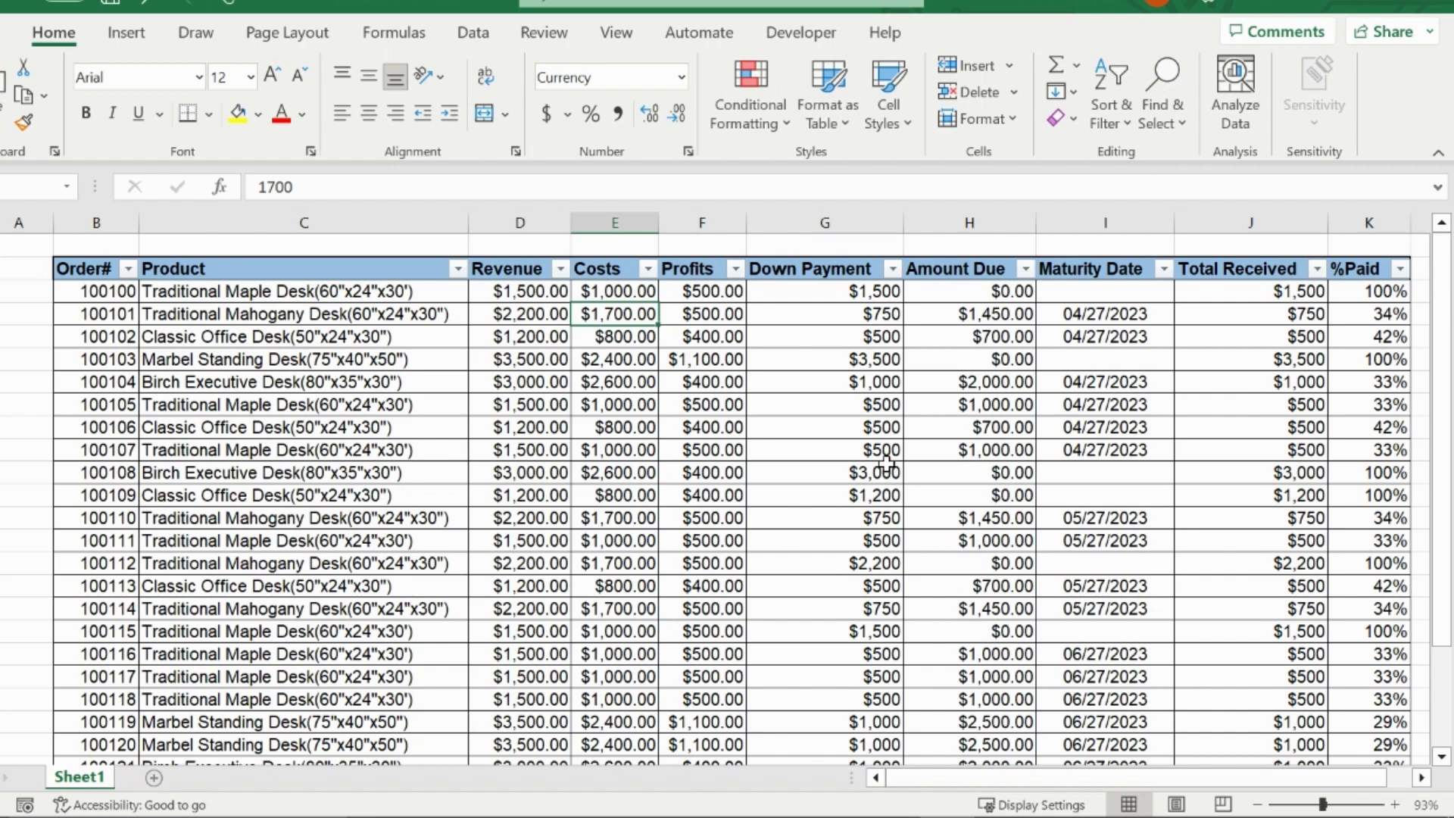
# Browse the Conditional Formatting submenus and their rule options
pyautogui.click(773, 127)
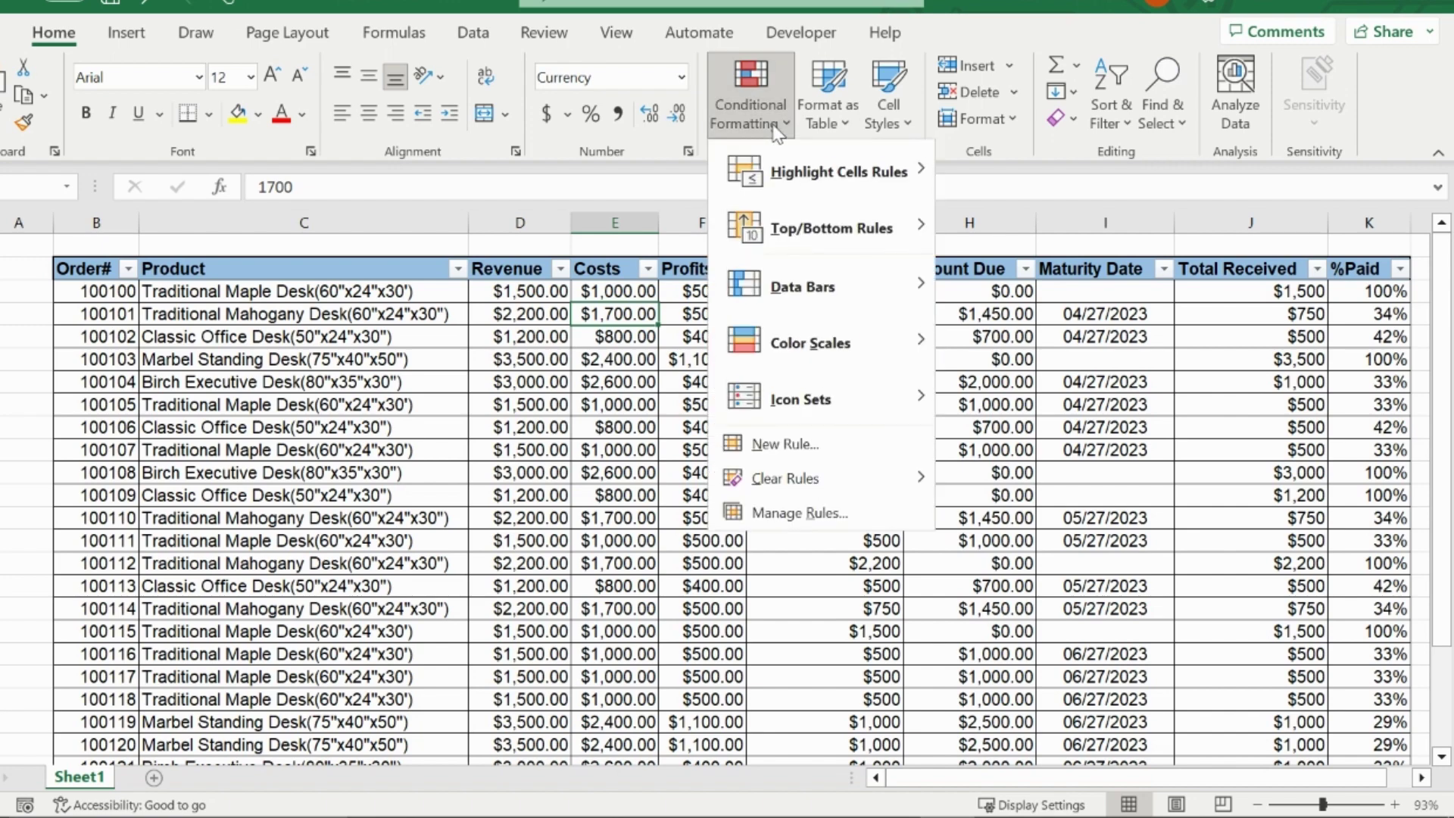
pyautogui.moveTo(824, 186)
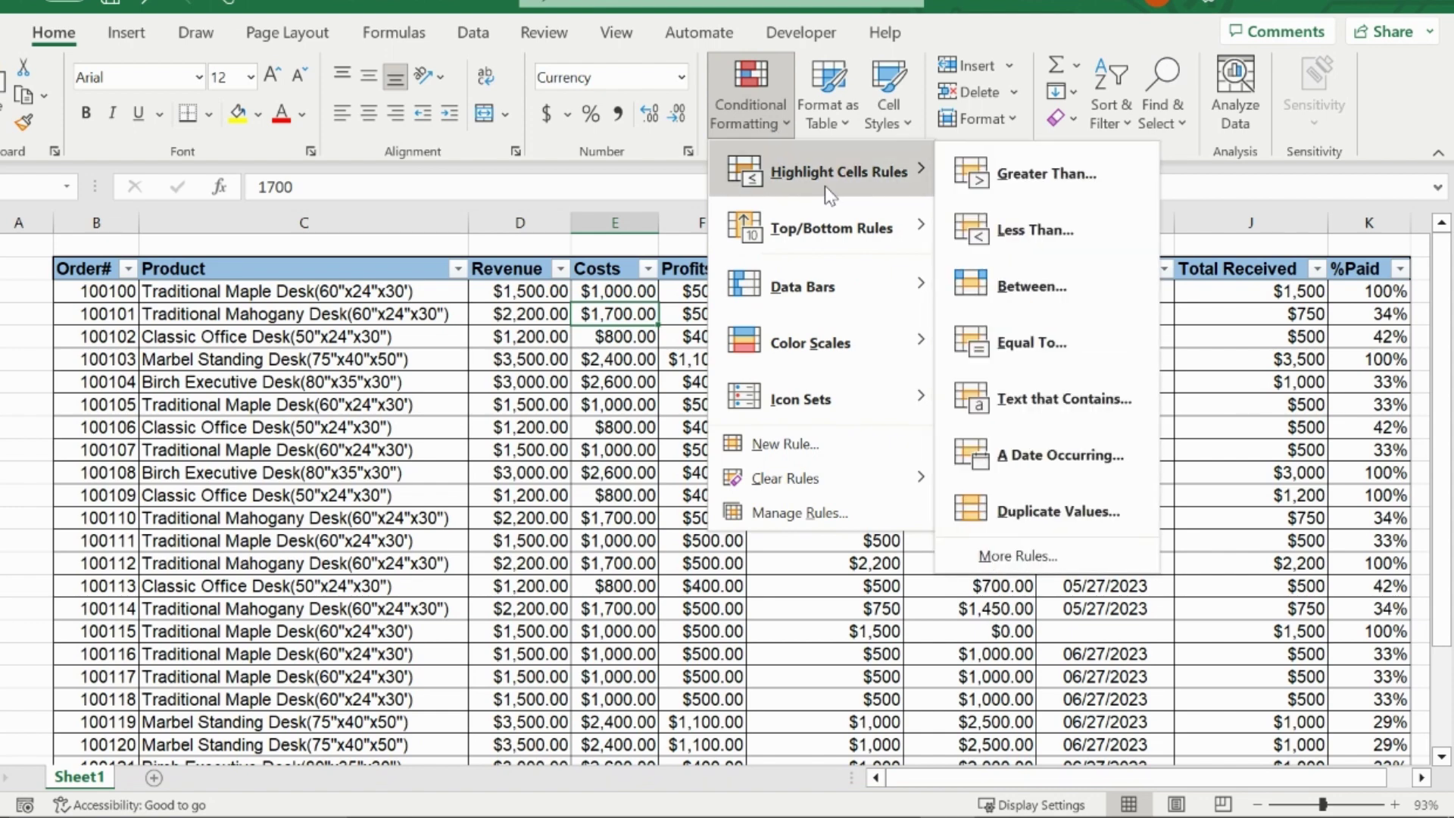
pyautogui.moveTo(872, 225)
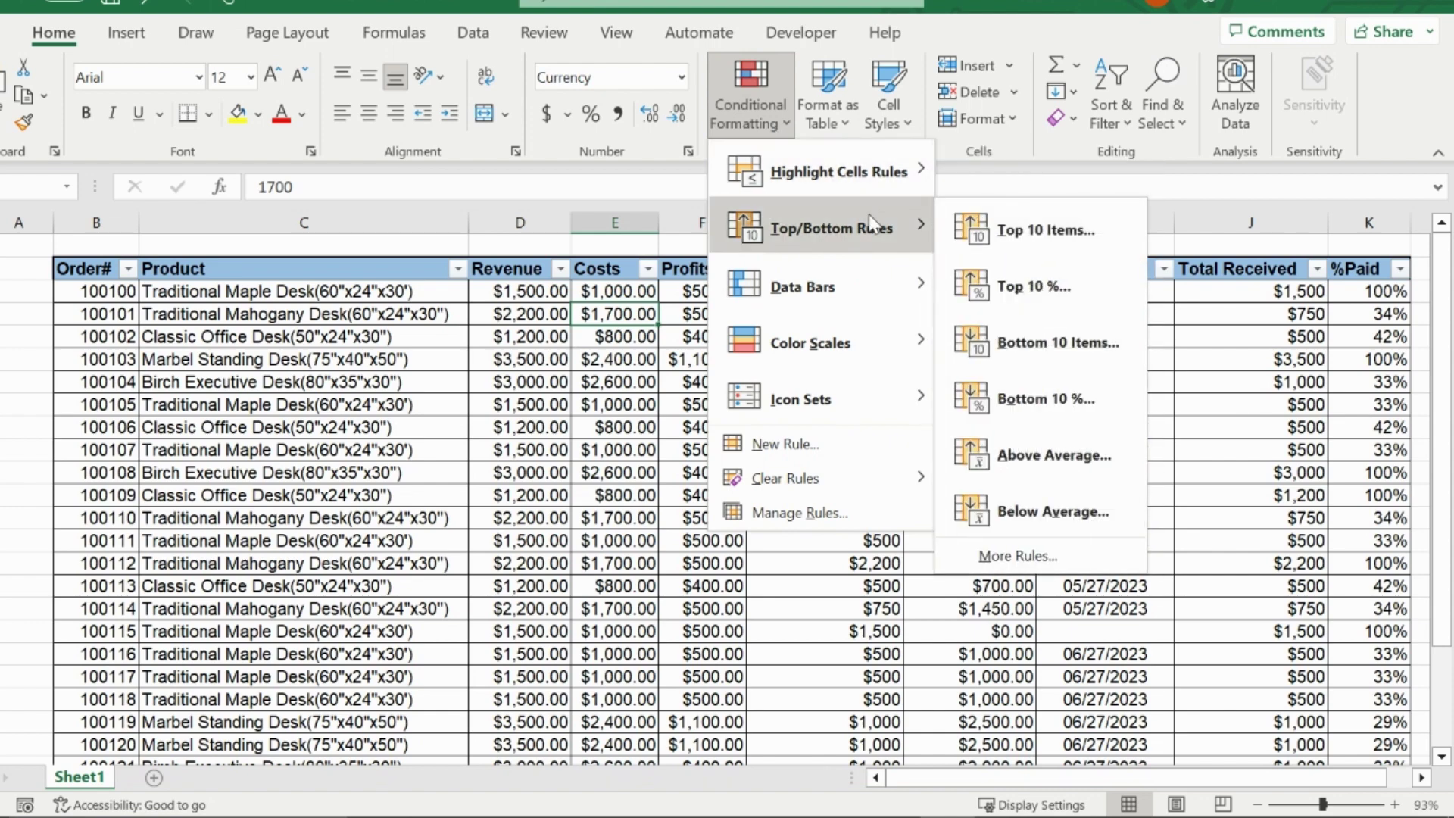
pyautogui.moveTo(874, 280)
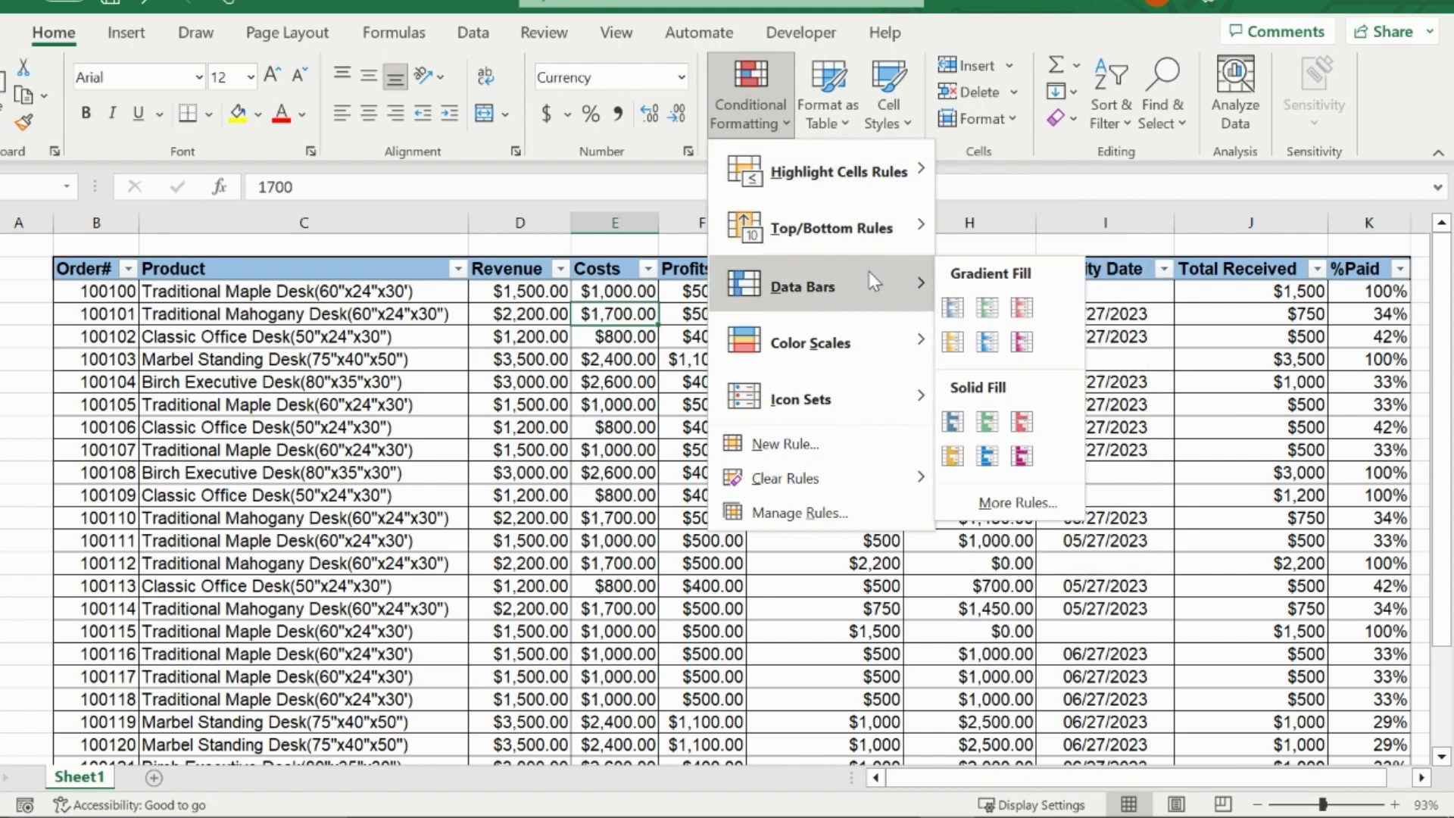
pyautogui.moveTo(872, 387)
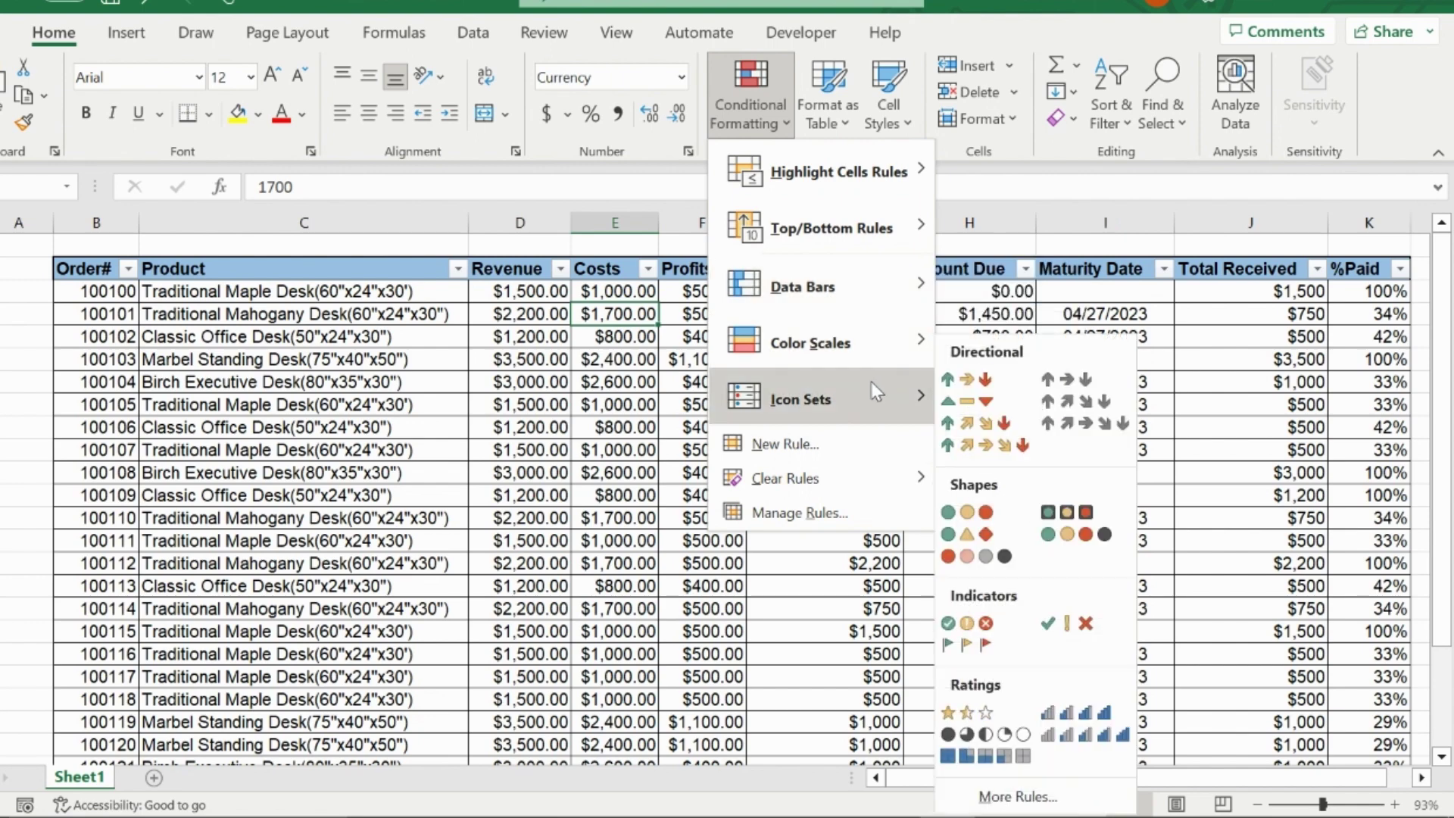
# Preview the formula-based and cell-value rule types in New Formatting Rule, then cancel it
pyautogui.click(872, 444)
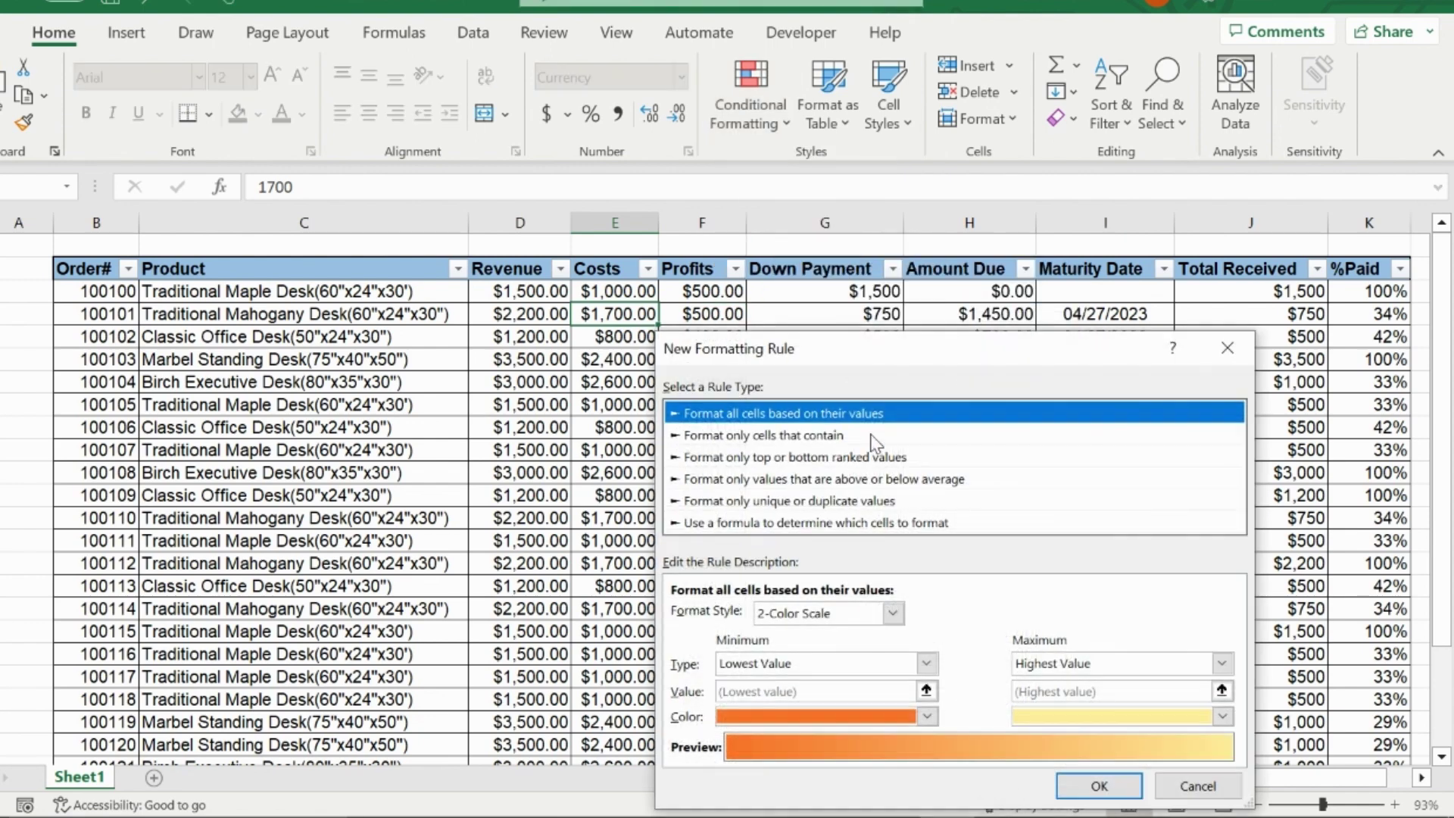
pyautogui.moveTo(908, 339); pyautogui.dragTo(858, 217)
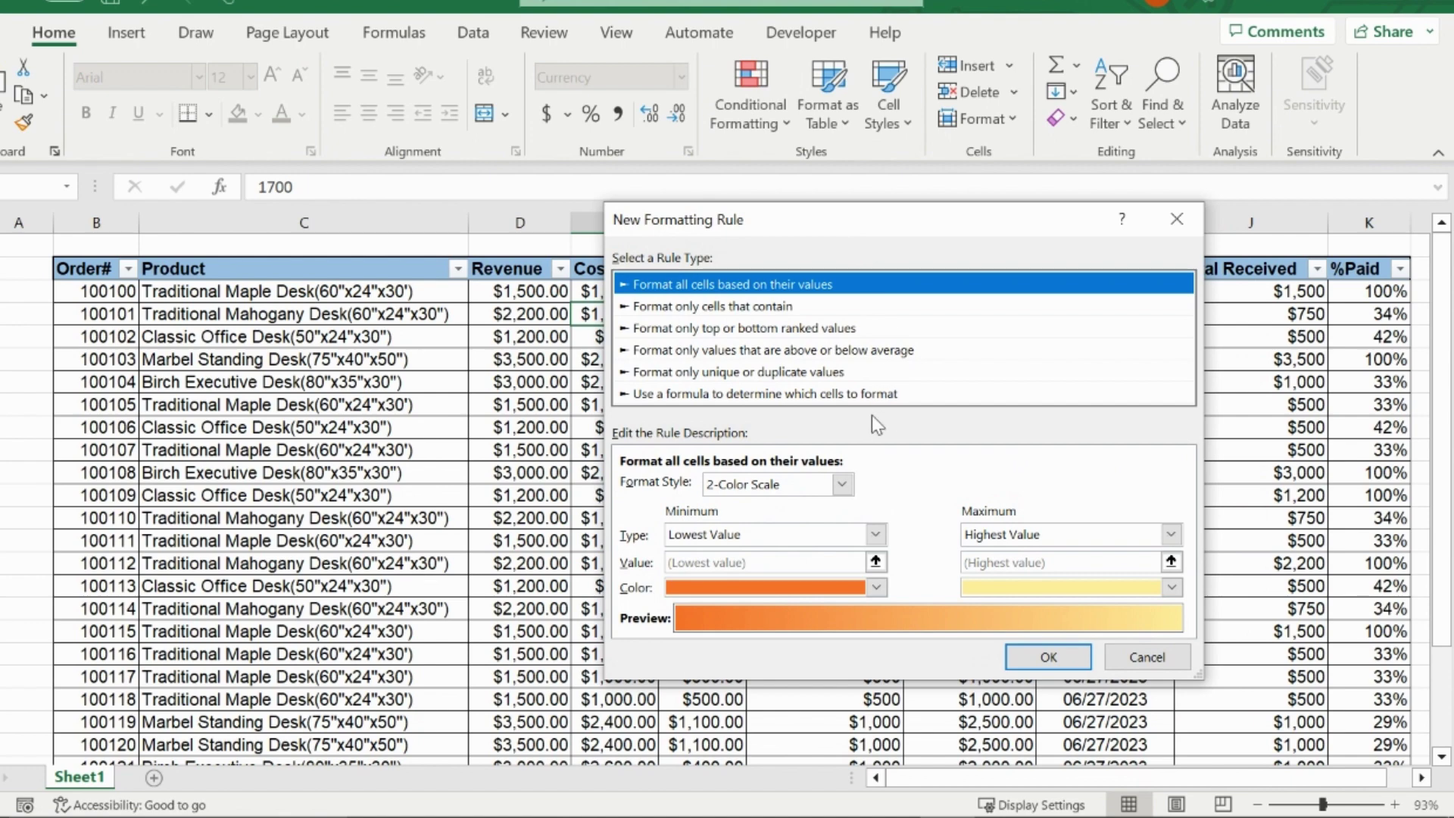
pyautogui.click(871, 394)
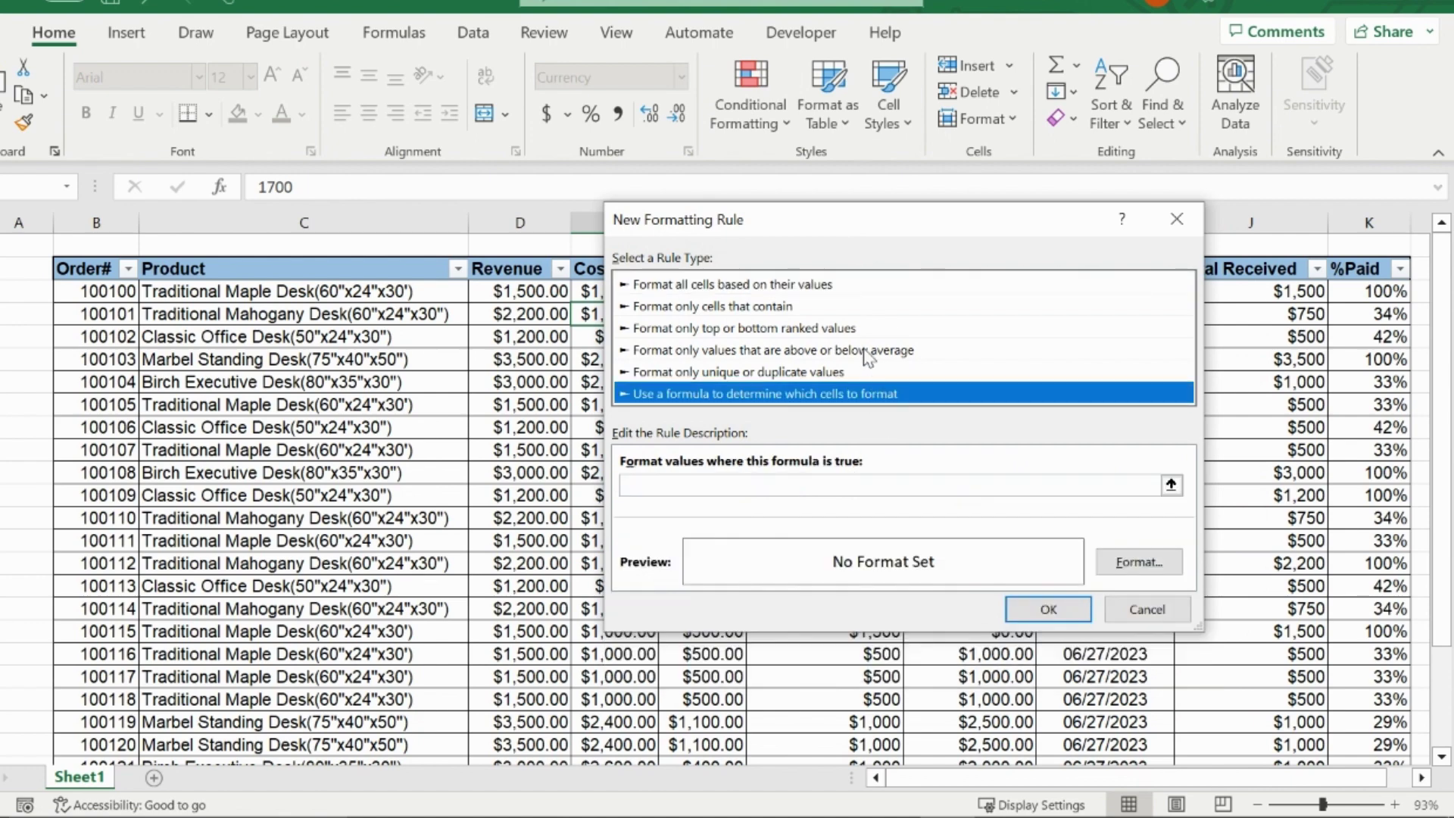
pyautogui.click(840, 308)
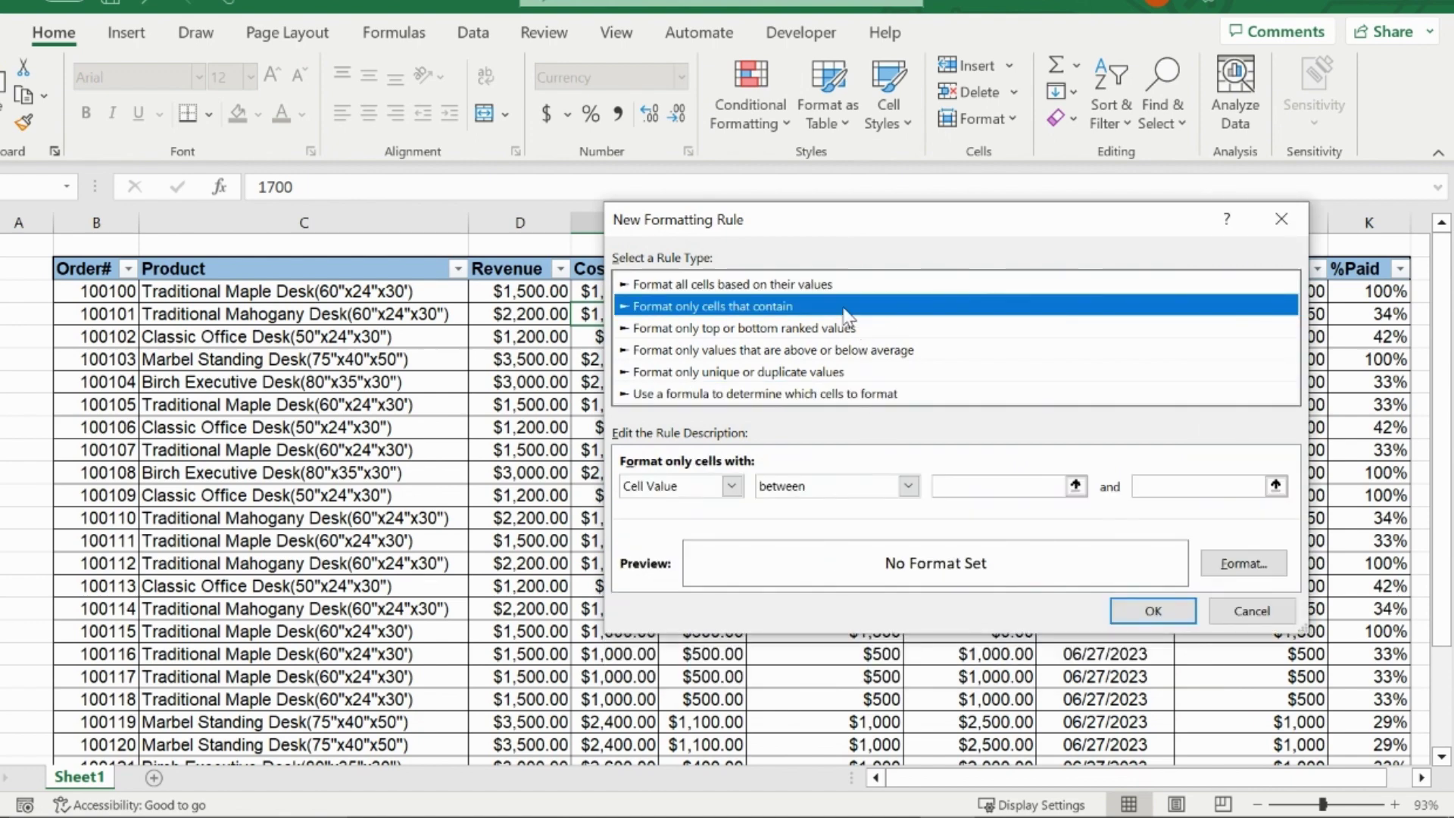
pyautogui.click(1281, 220)
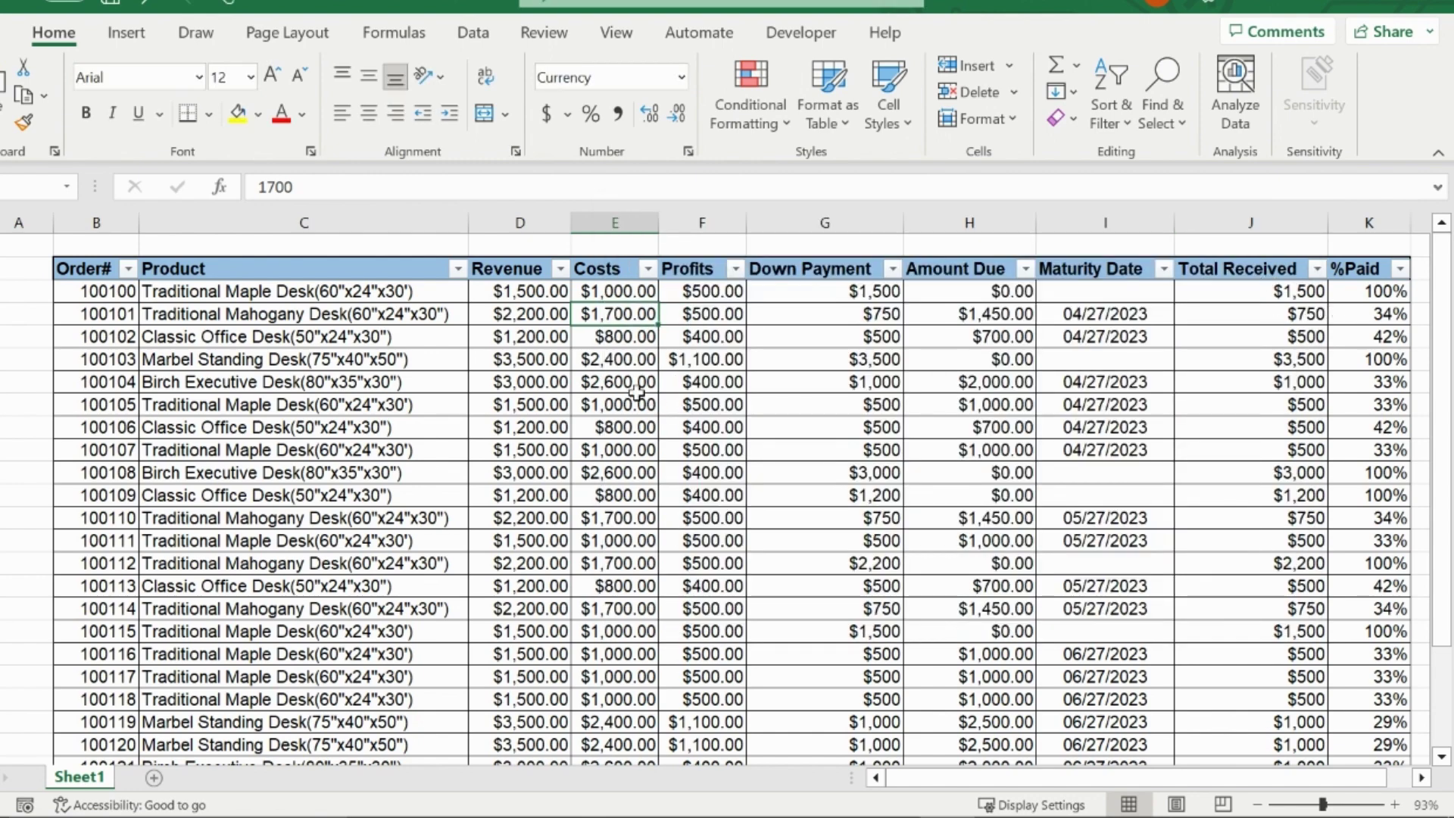
pyautogui.click(793, 365)
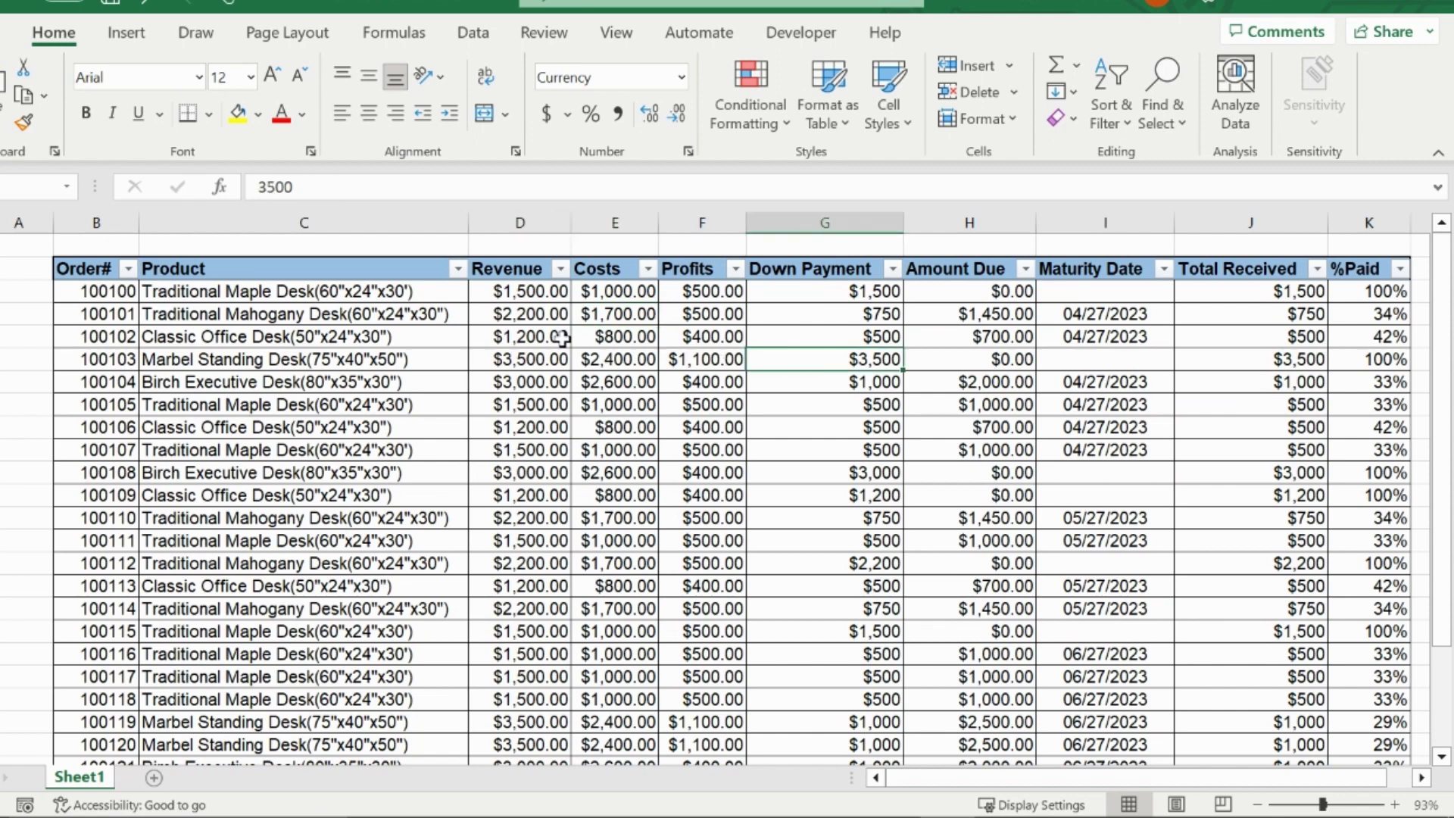
pyautogui.moveTo(401, 295); pyautogui.dragTo(424, 427)
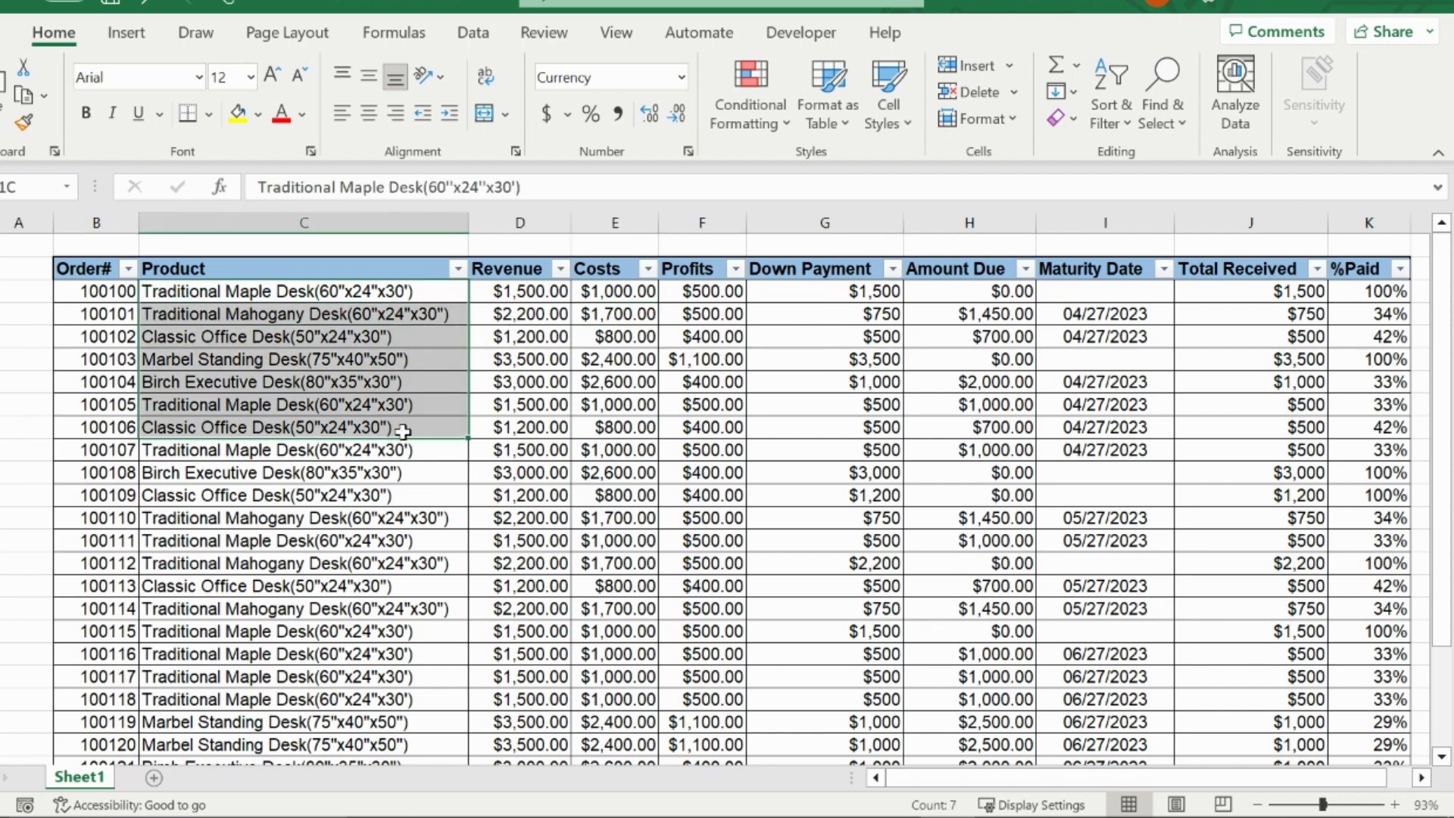
pyautogui.click(616, 334)
pyautogui.click(706, 322)
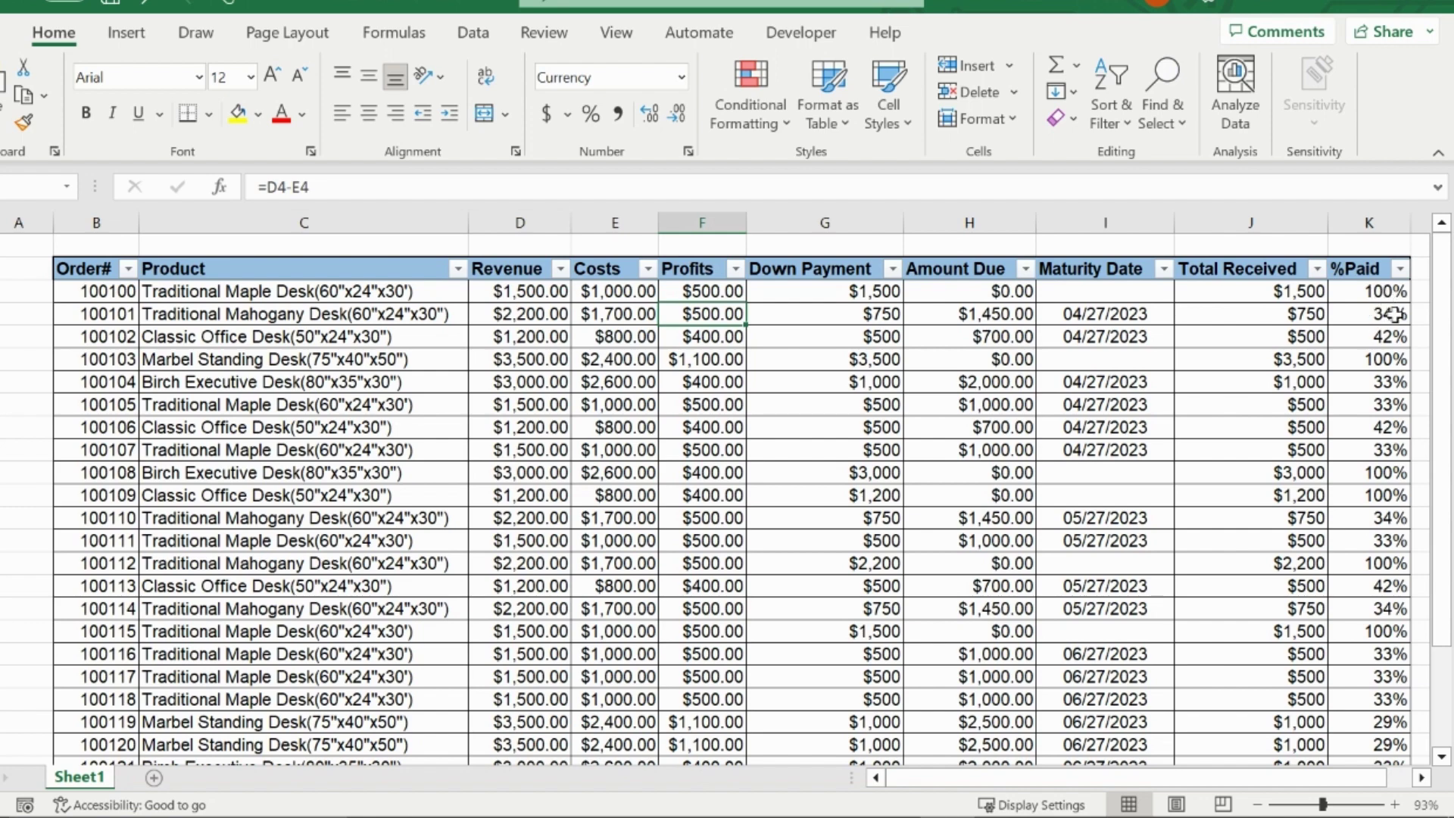
pyautogui.scroll(-1, 1395, 338)
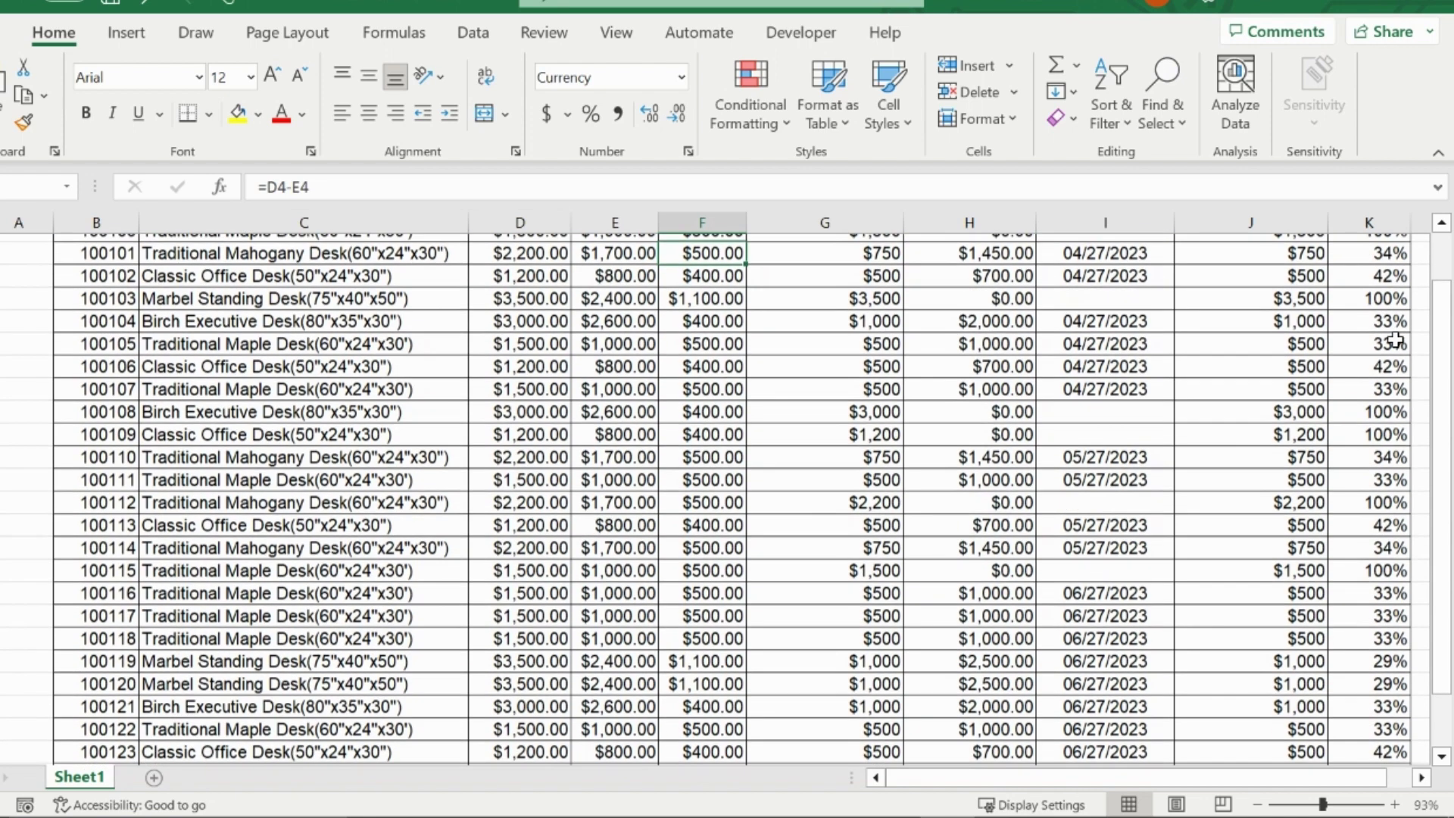
pyautogui.scroll(1, 1389, 337)
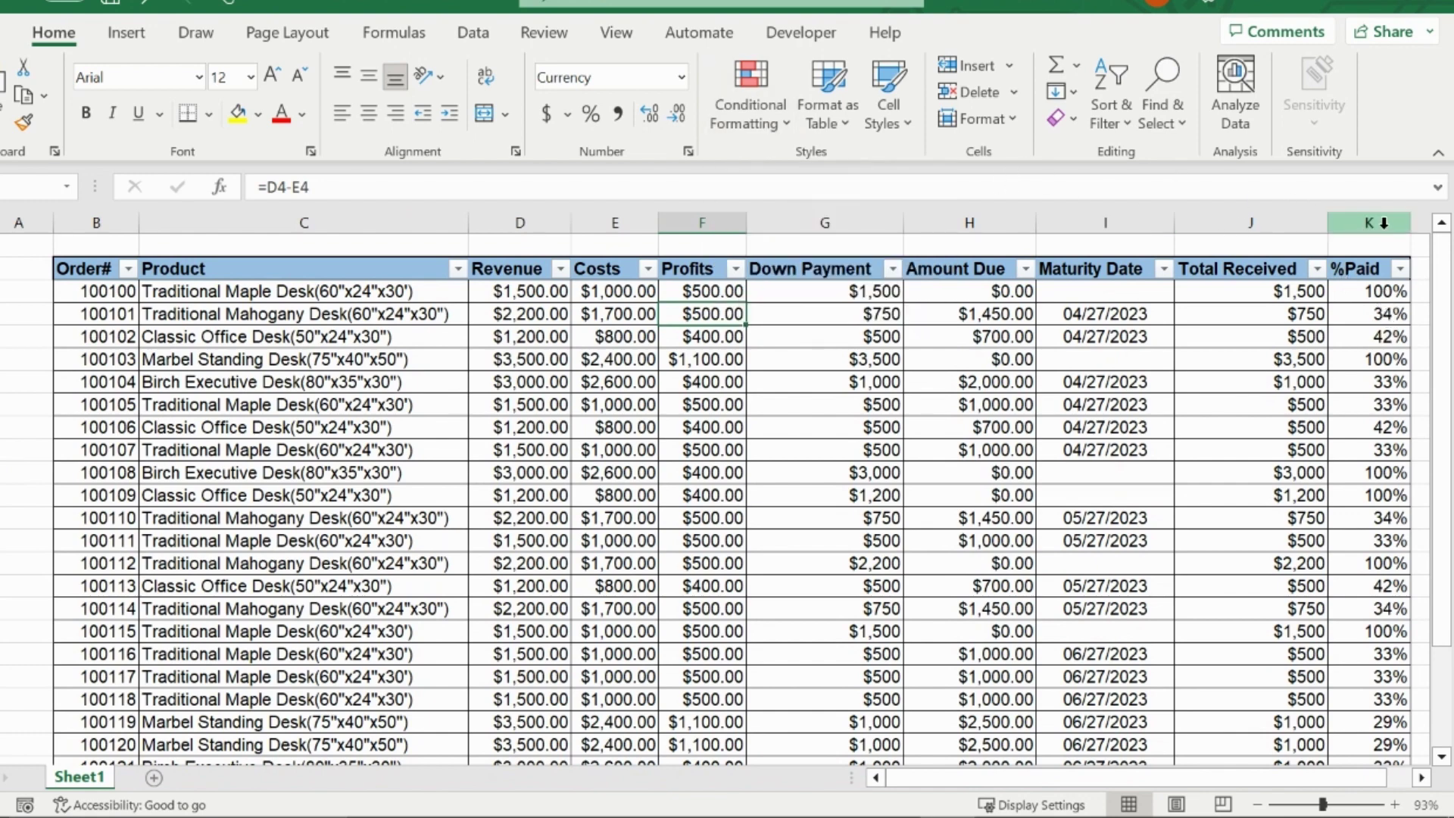
pyautogui.moveTo(1382, 291); pyautogui.dragTo(1378, 518)
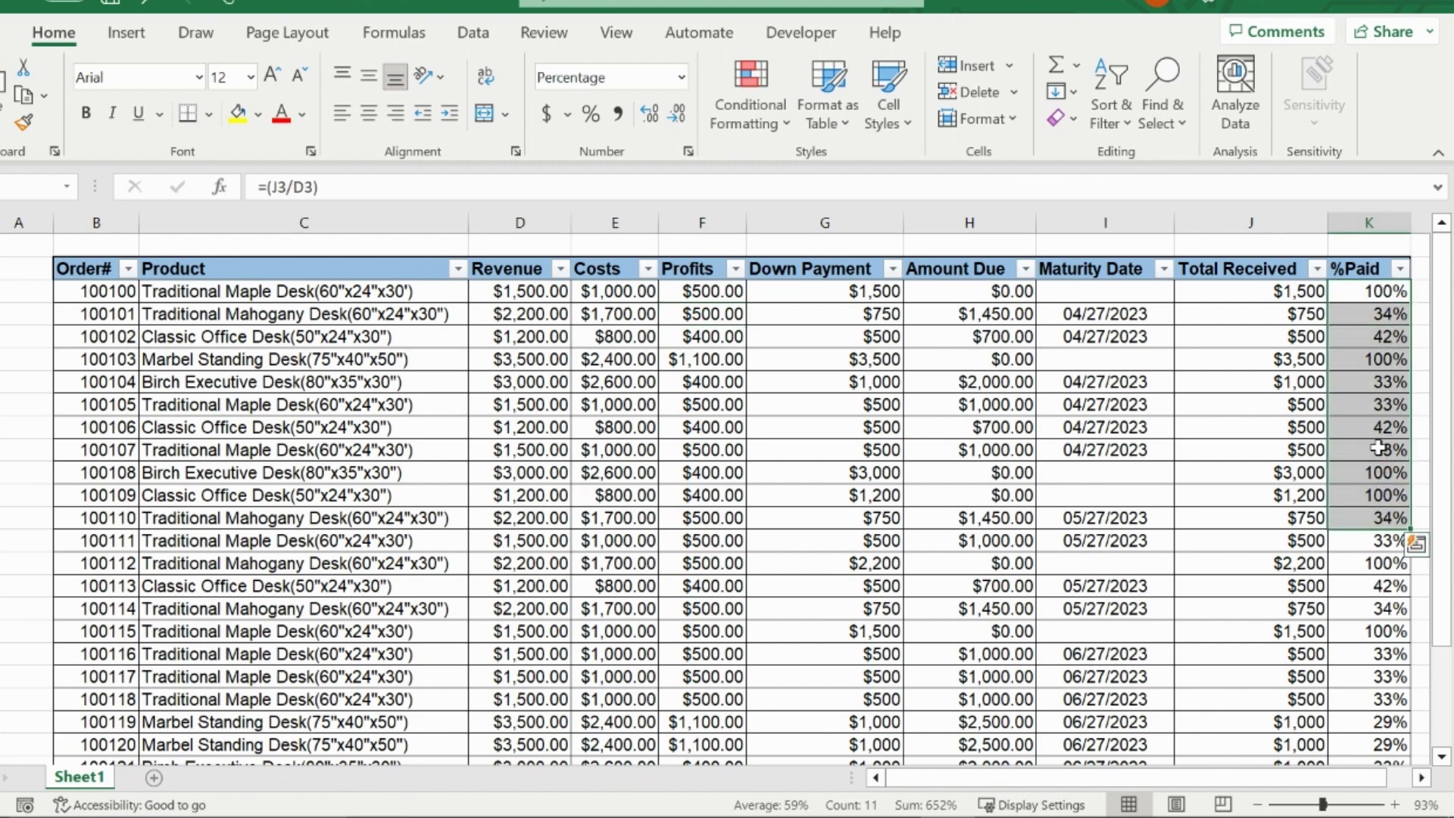
# Apply a Greater Than 50% rule to column K using Green Fill with Dark Green Text
pyautogui.click(1379, 425)
pyautogui.click(1391, 222)
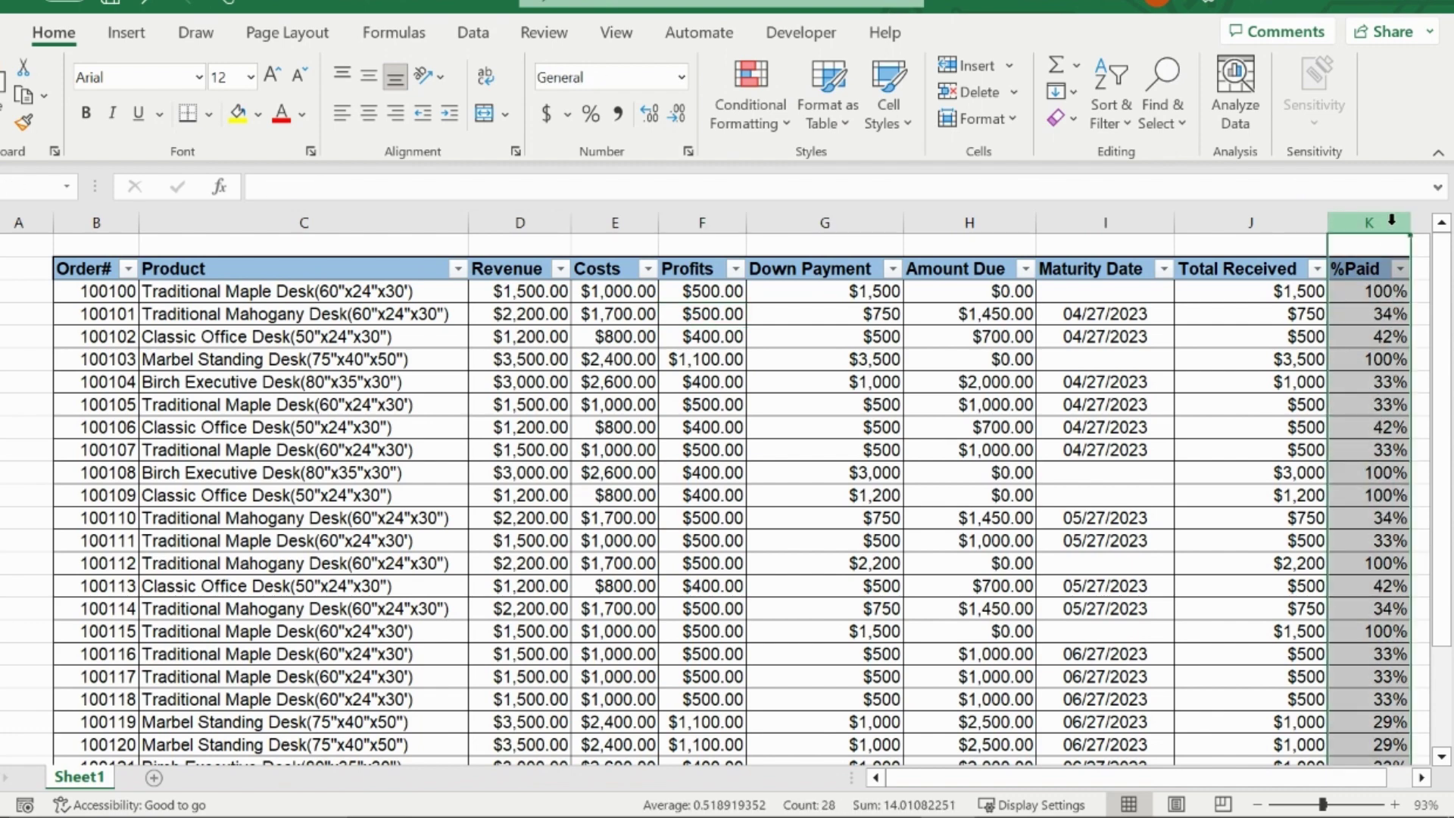
pyautogui.click(777, 134)
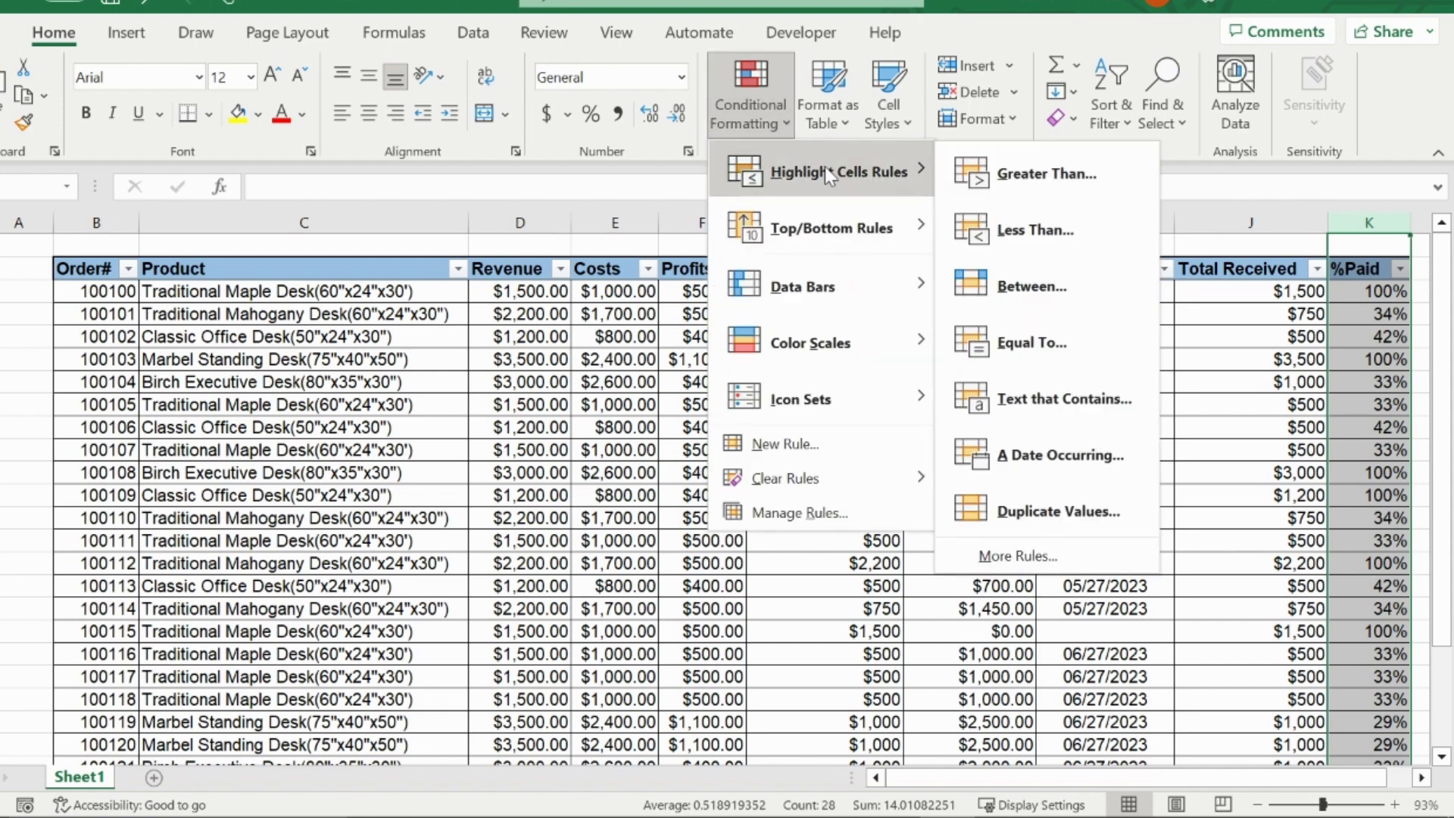
pyautogui.click(1039, 171)
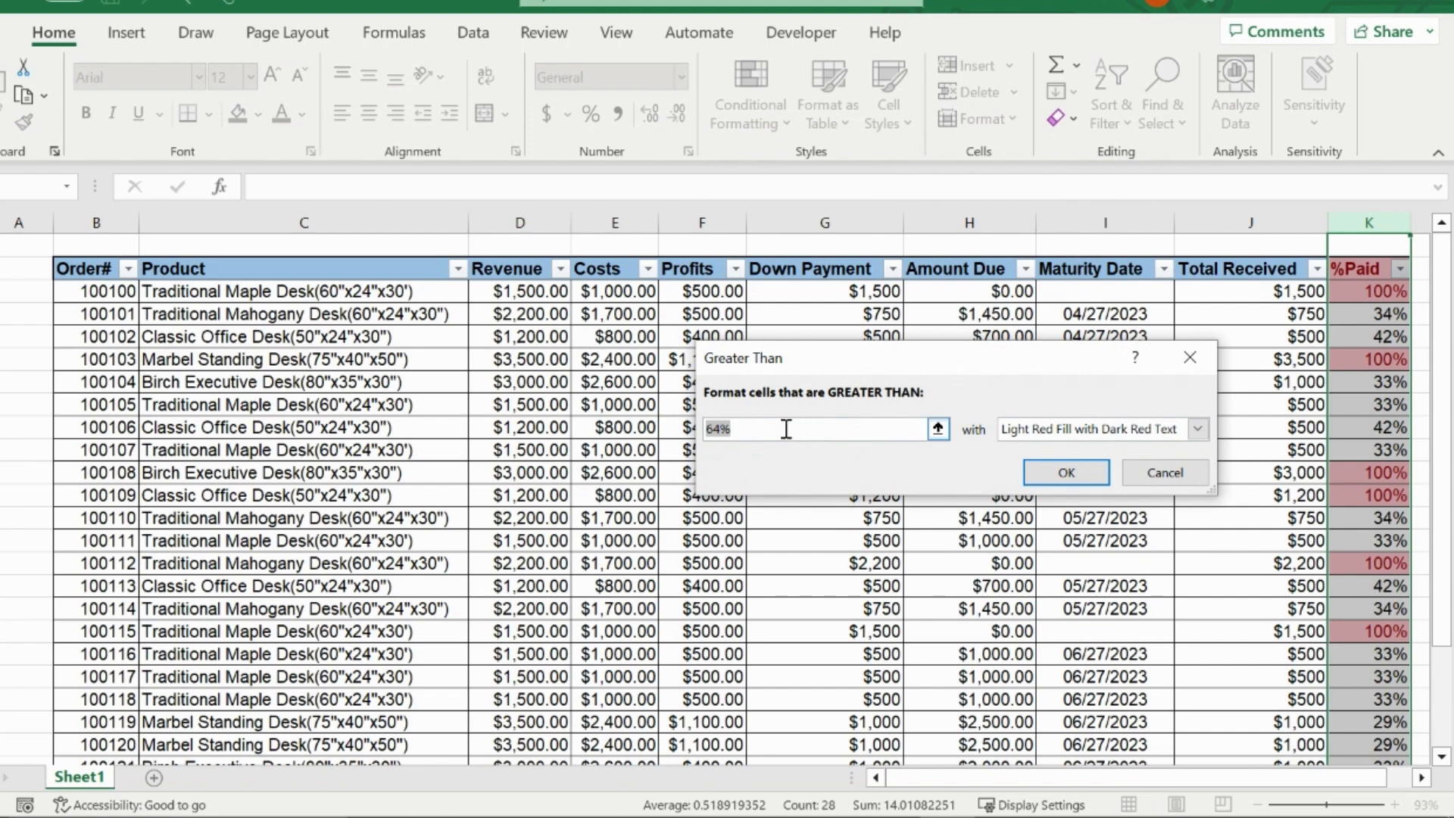
pyautogui.write('50%')
pyautogui.click(1194, 430)
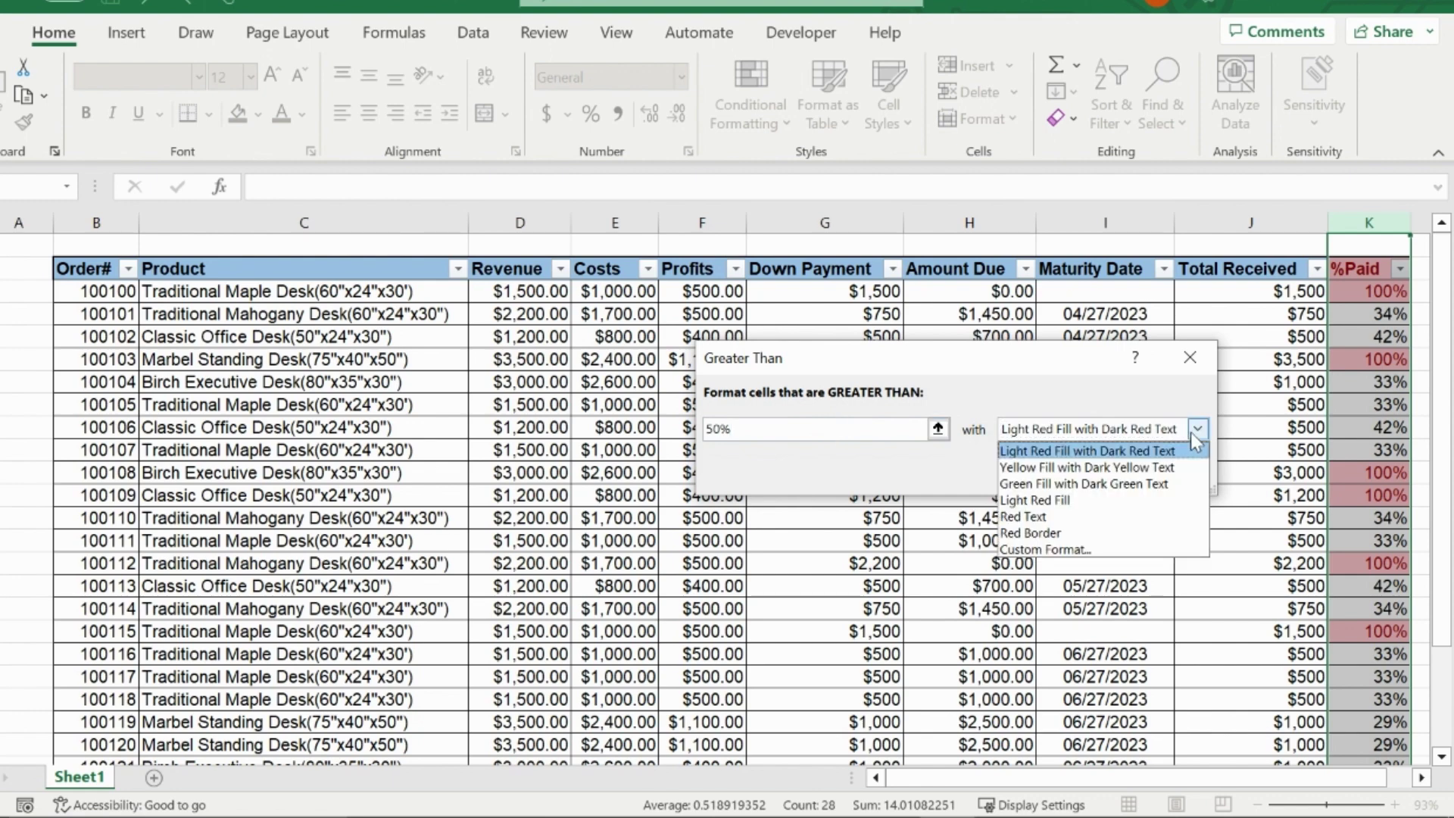
pyautogui.click(1093, 532)
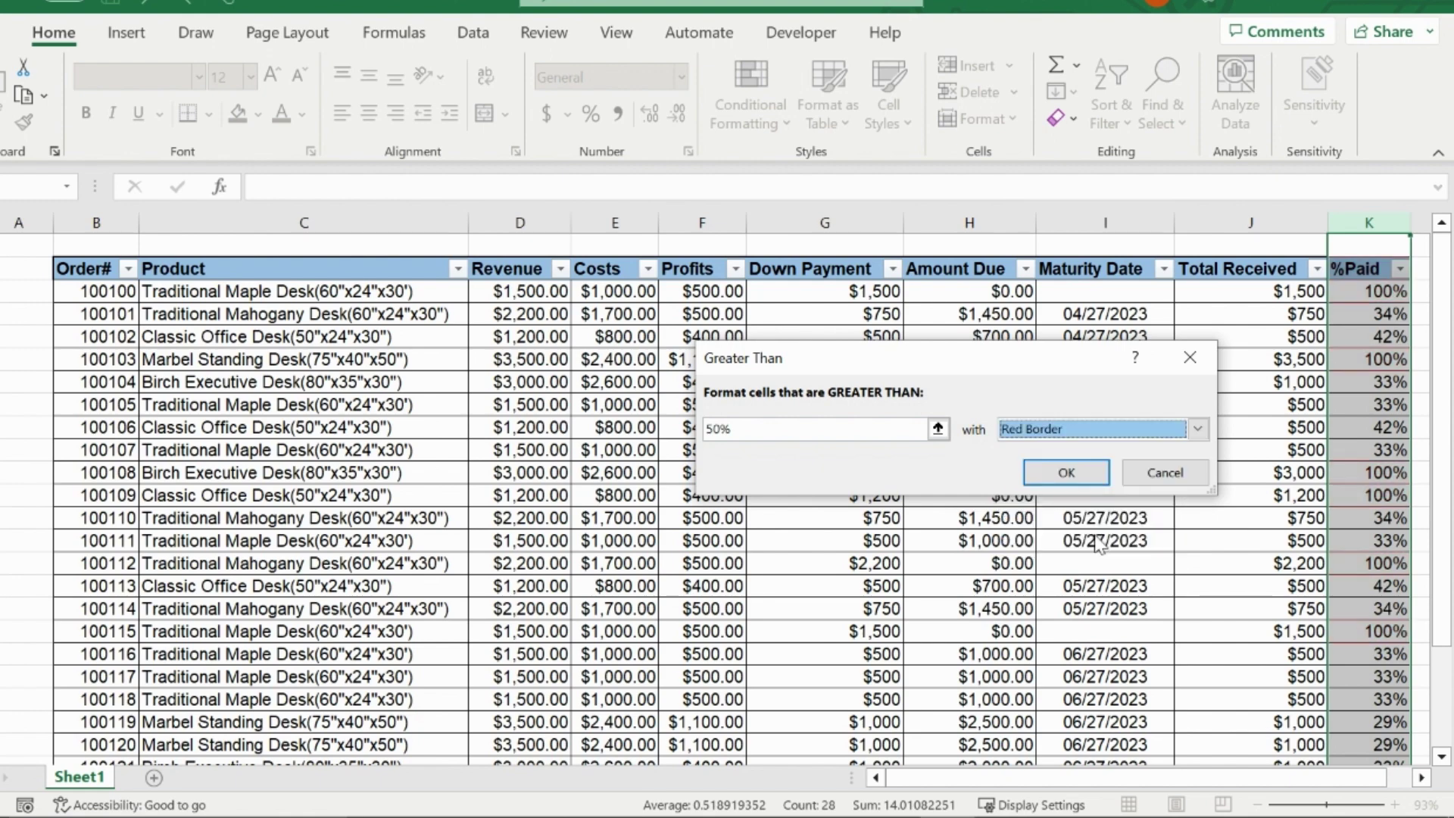
pyautogui.click(1196, 436)
pyautogui.click(1128, 485)
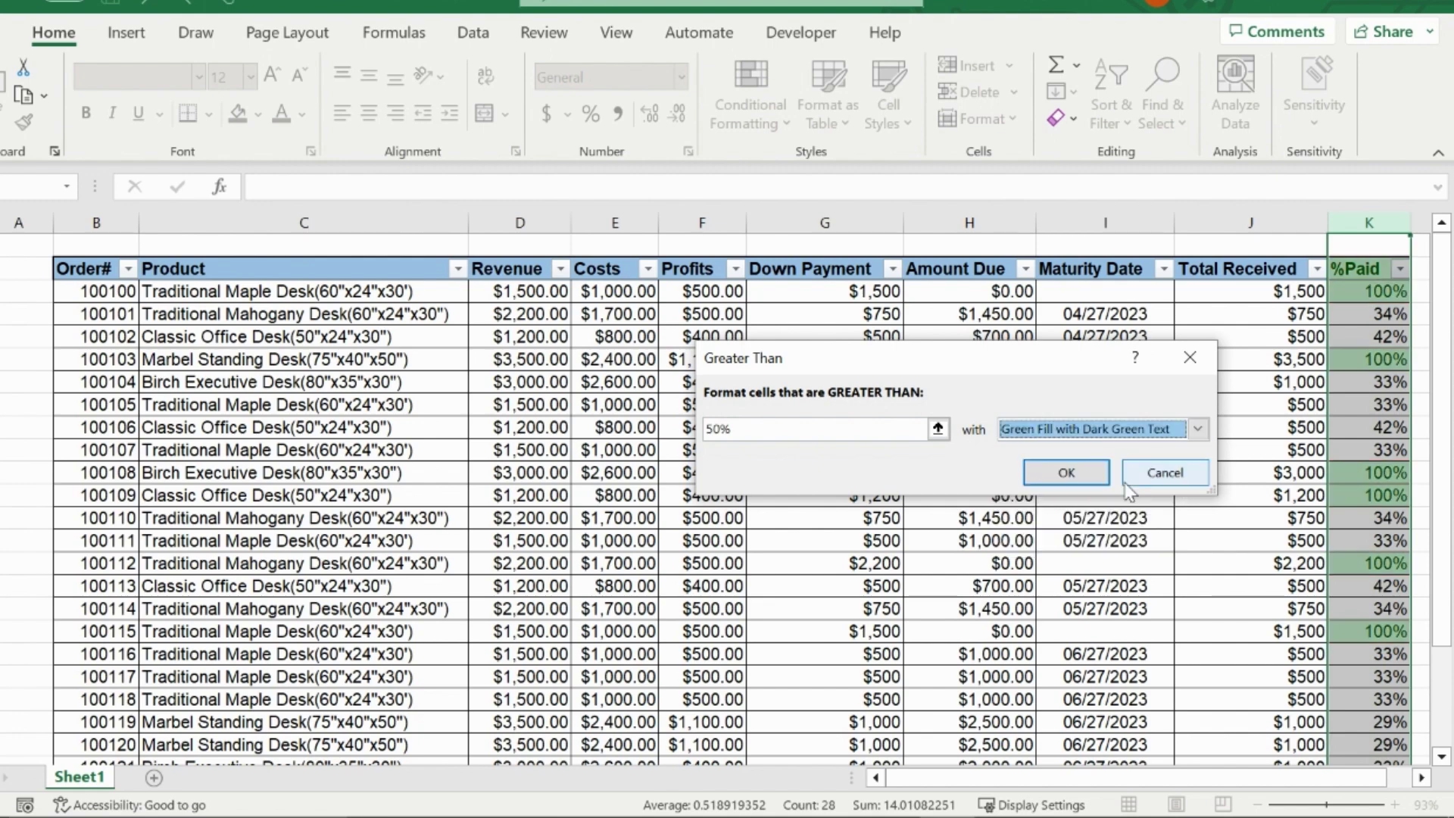
pyautogui.click(1094, 475)
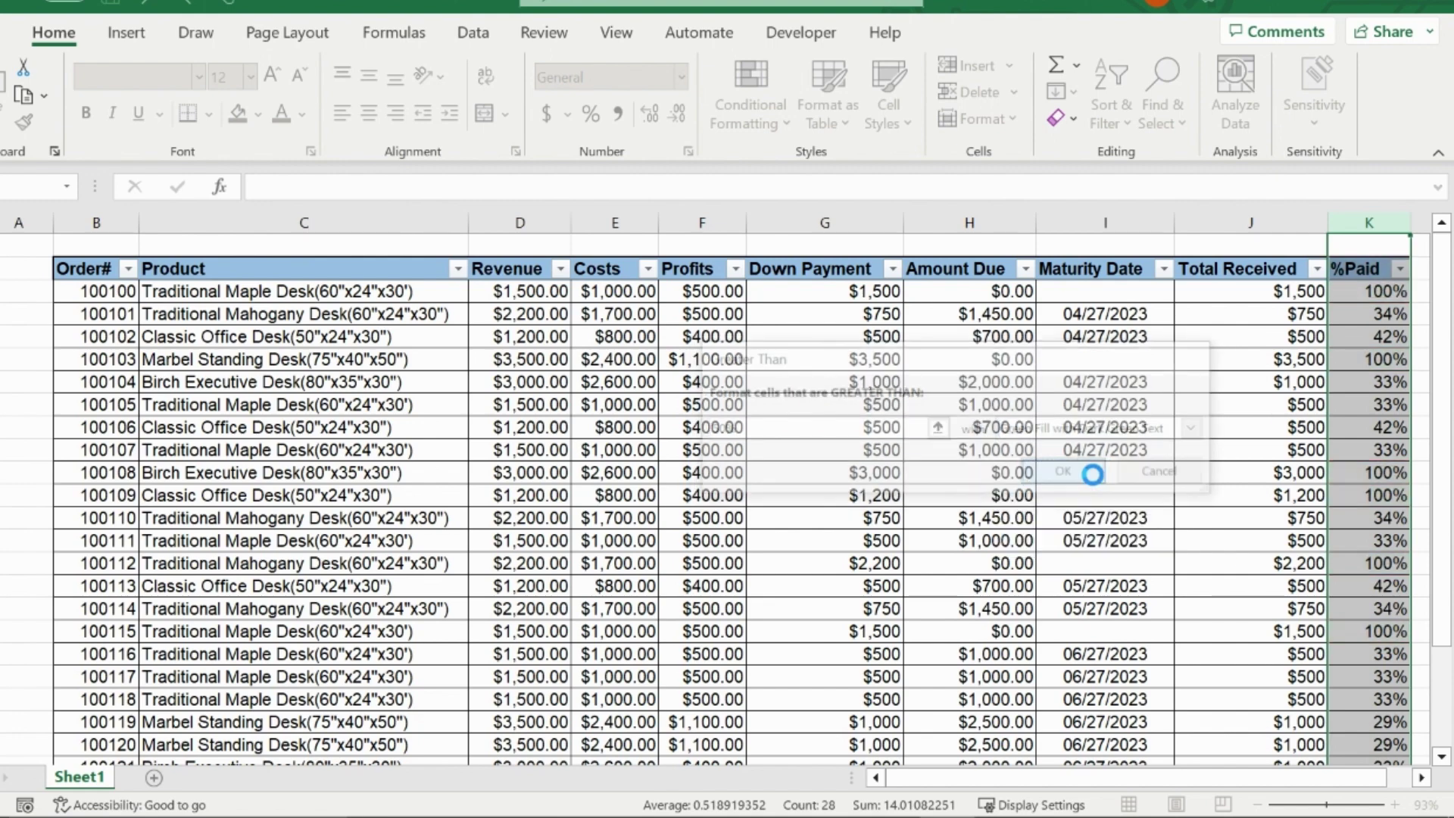
pyautogui.click(1345, 409)
pyautogui.click(1372, 291)
pyautogui.click(1377, 361)
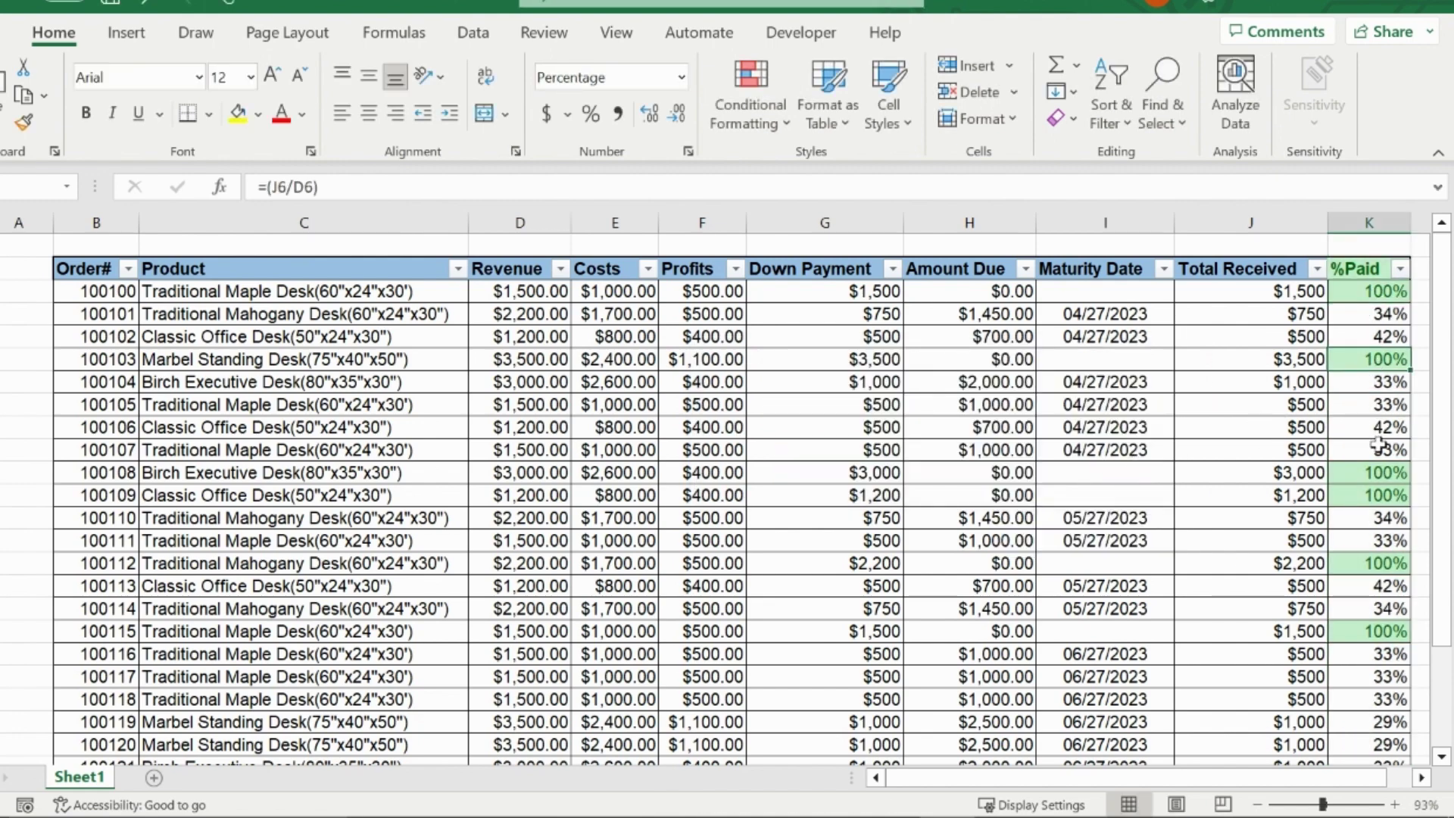
pyautogui.click(1392, 494)
pyautogui.scroll(-3, 1391, 494)
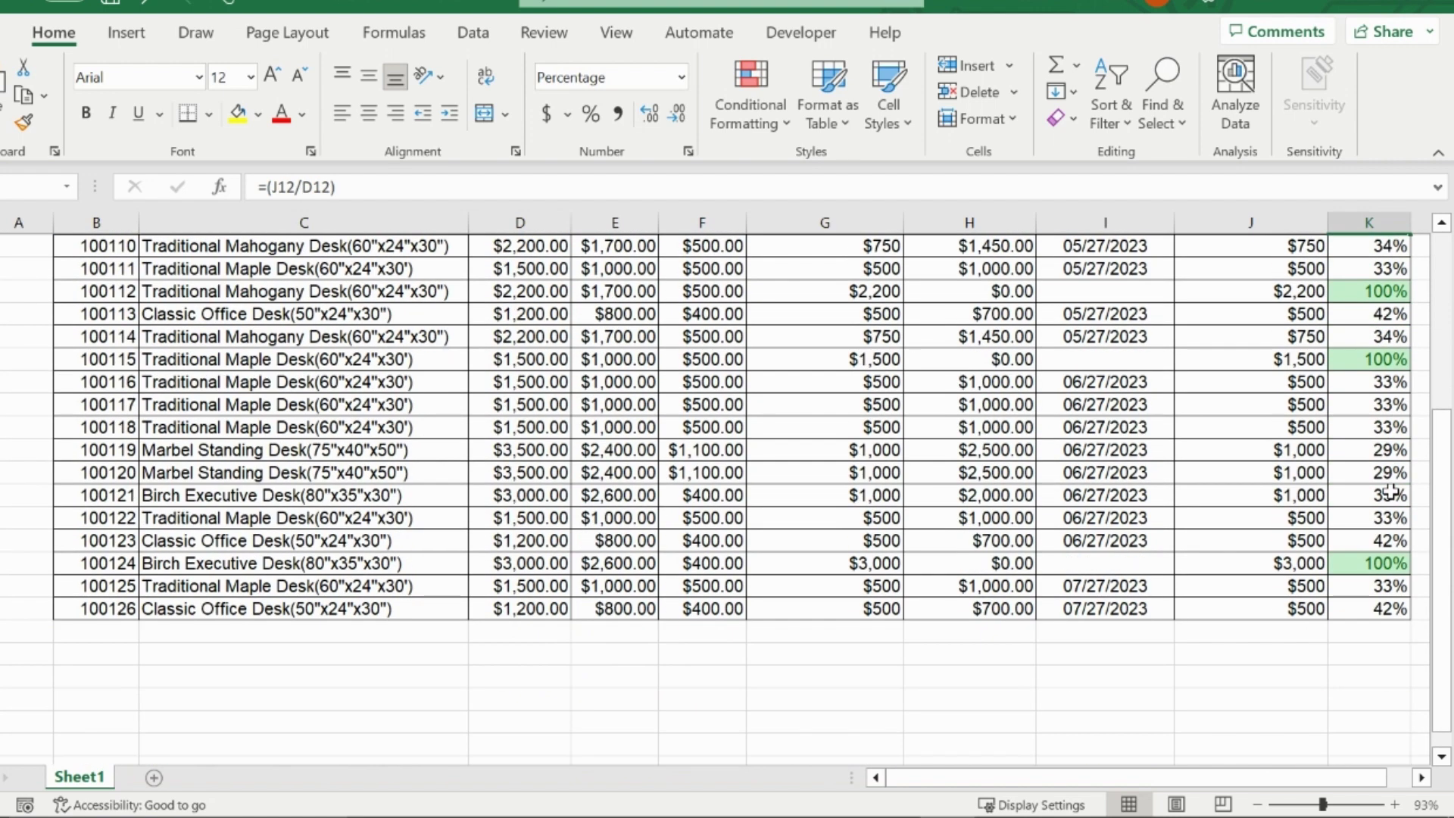
pyautogui.scroll(3, 1390, 556)
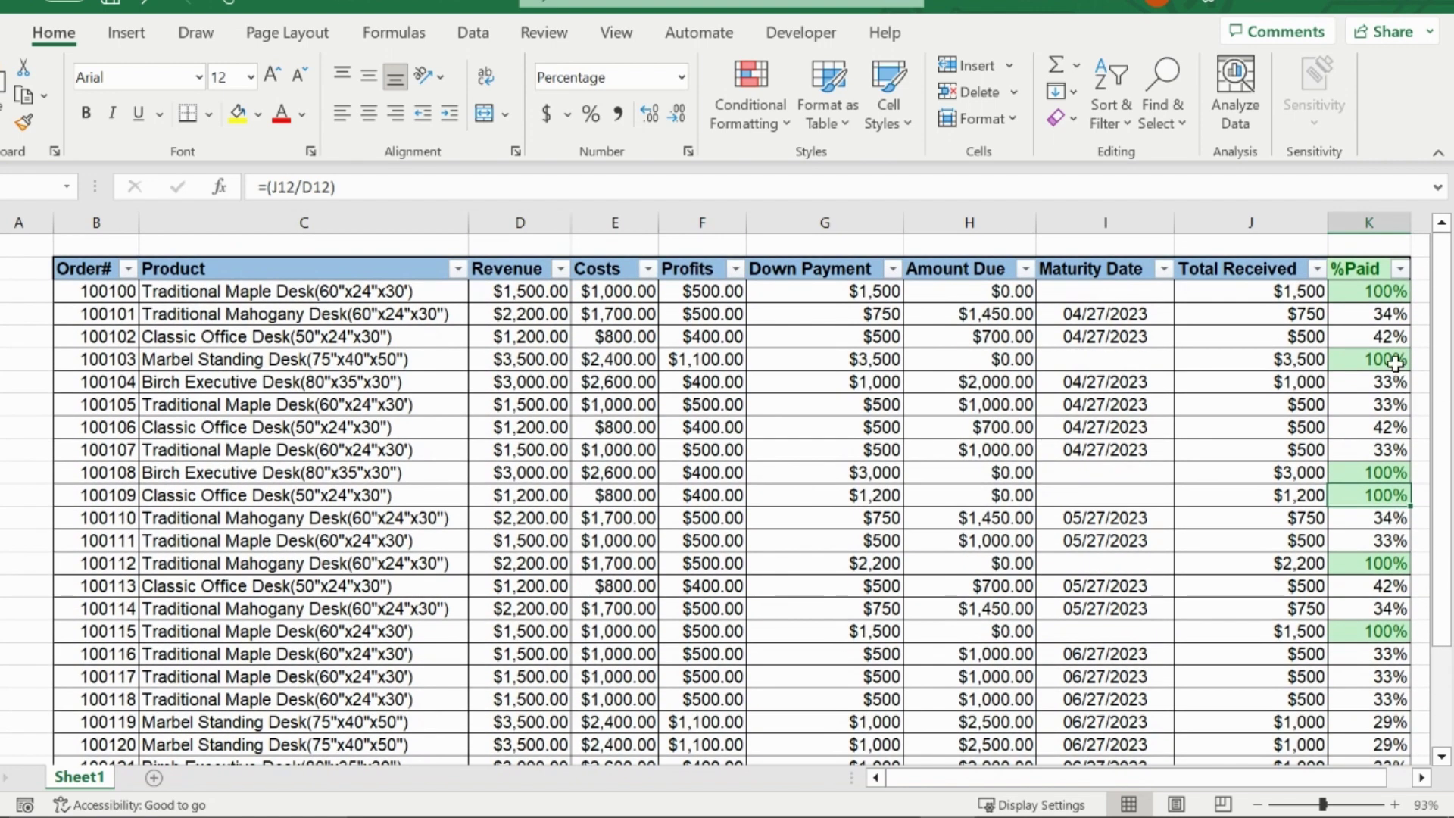
pyautogui.click(1363, 270)
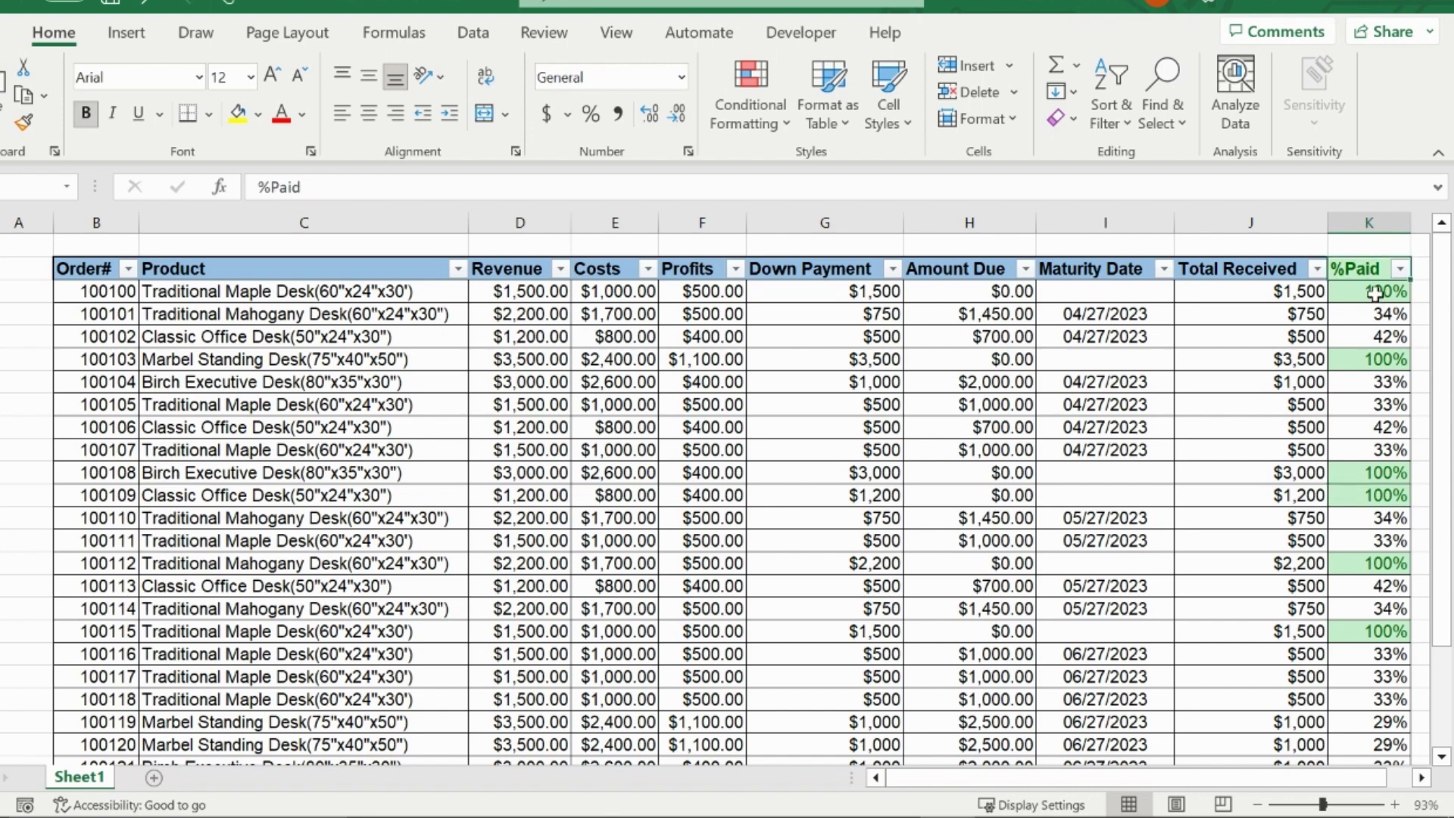
pyautogui.moveTo(1376, 296); pyautogui.dragTo(1392, 602)
pyautogui.click(1374, 427)
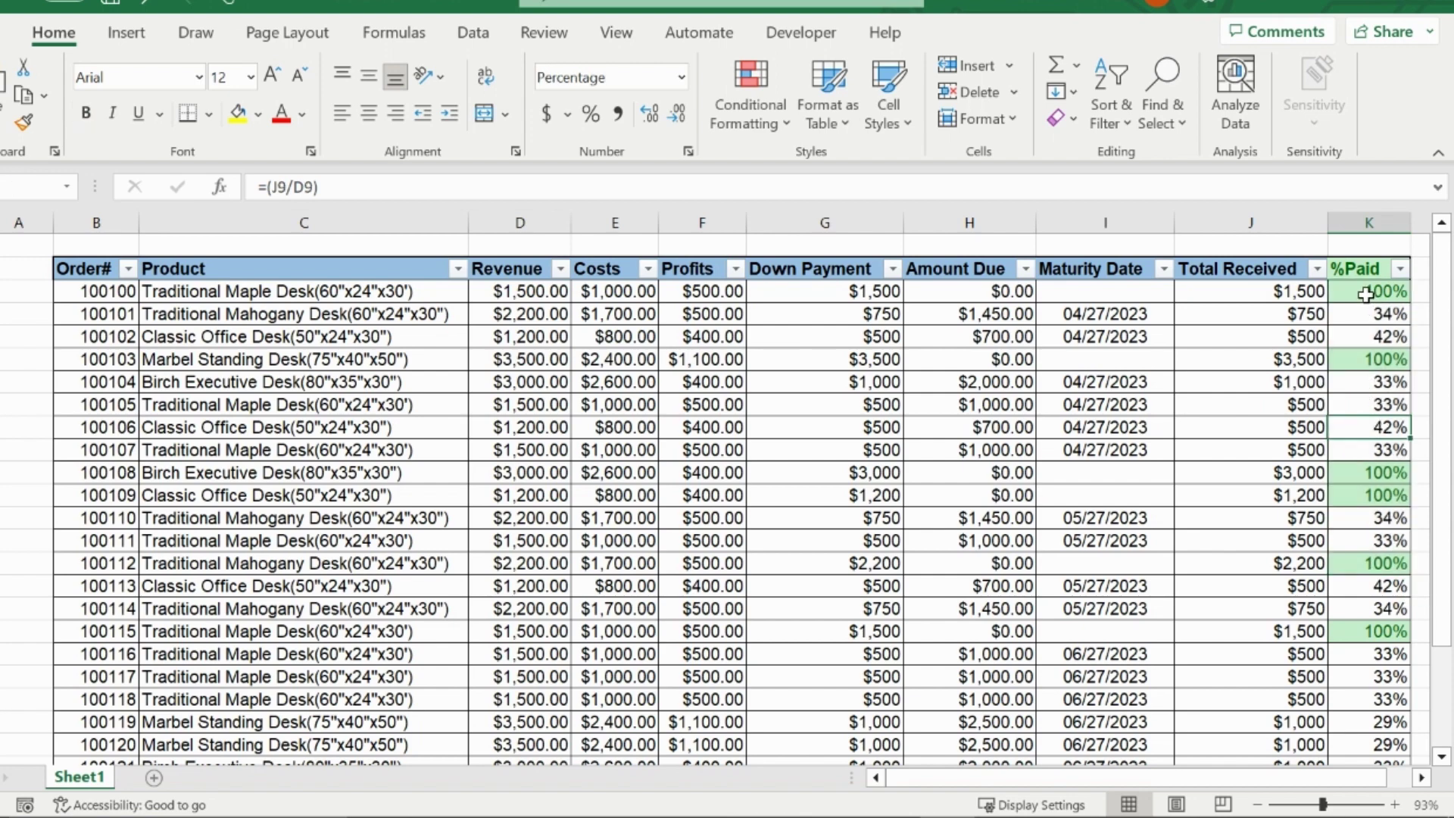
pyautogui.click(1291, 333)
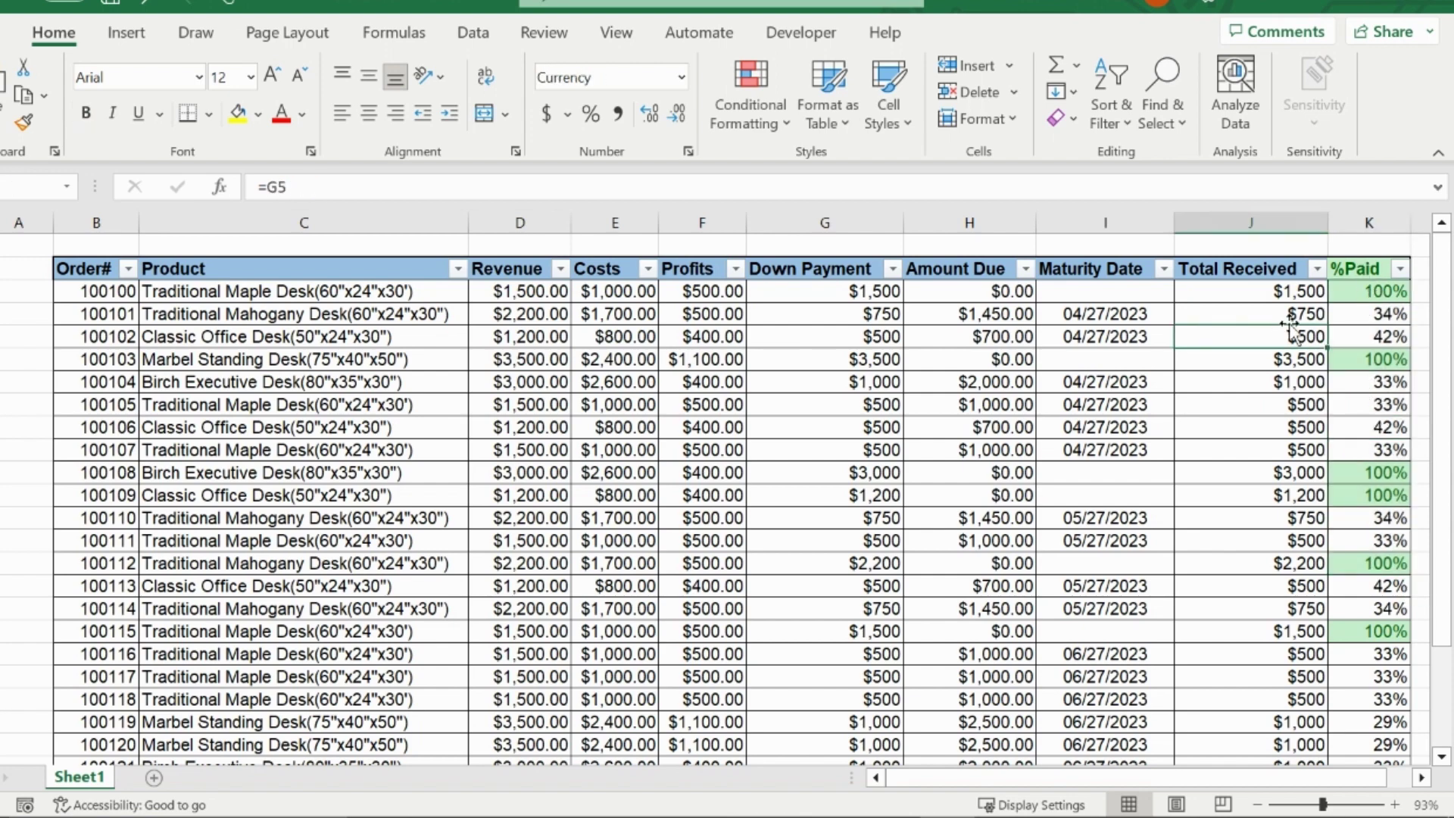
# Use Clear Rules from Entire Sheet to drop the green %Paid highlighting
pyautogui.click(785, 128)
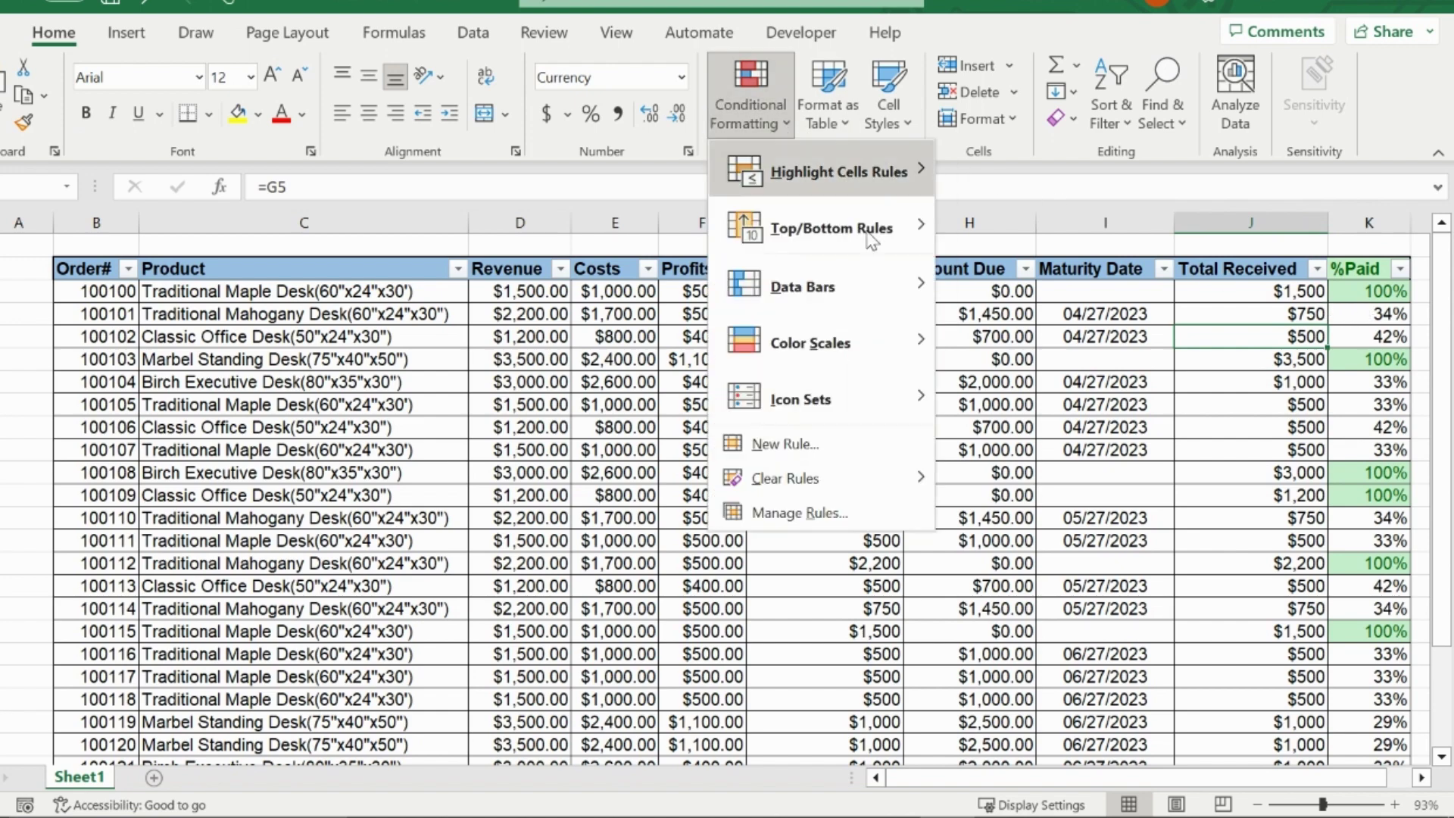
pyautogui.moveTo(874, 473)
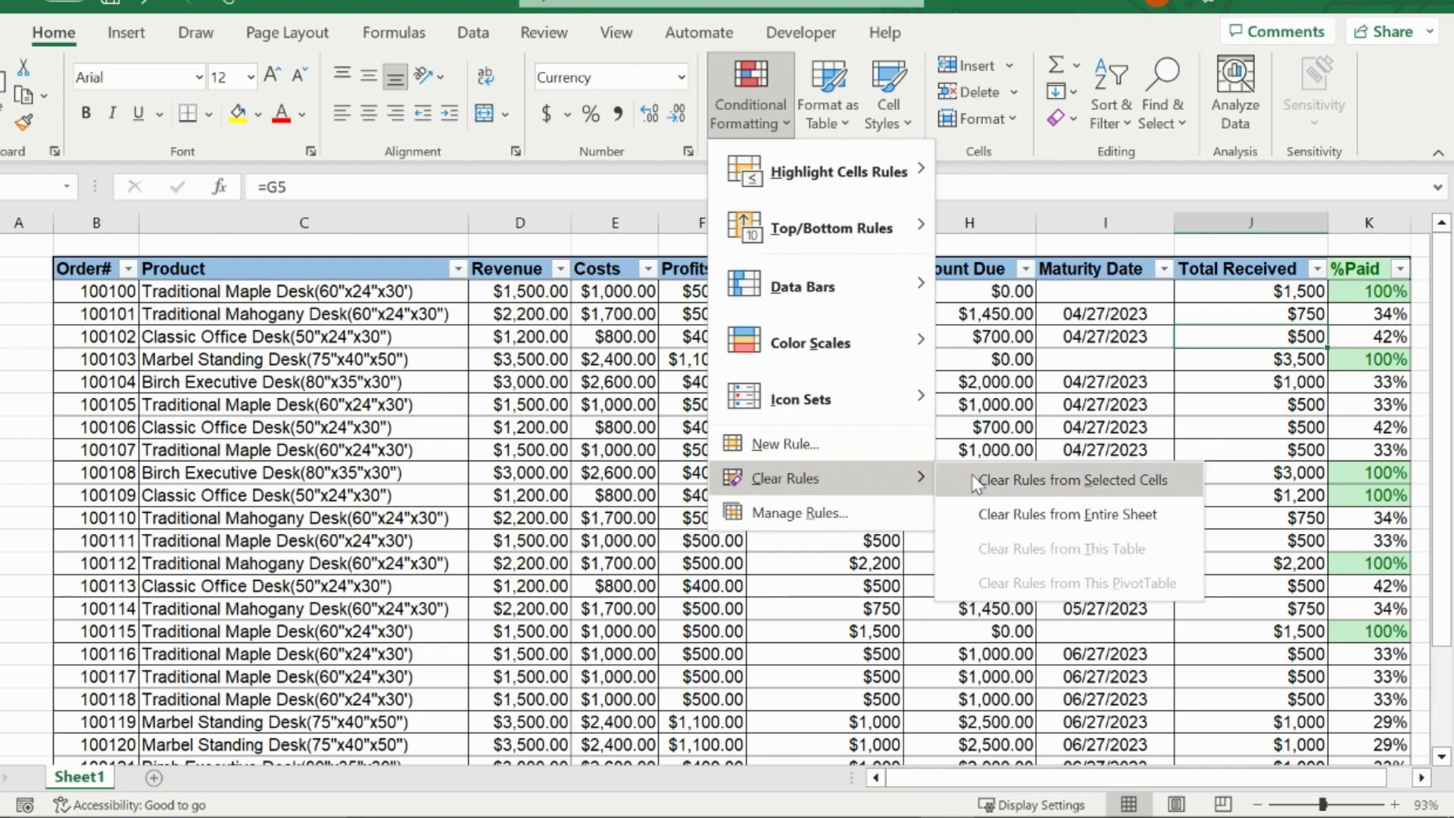
pyautogui.click(1023, 512)
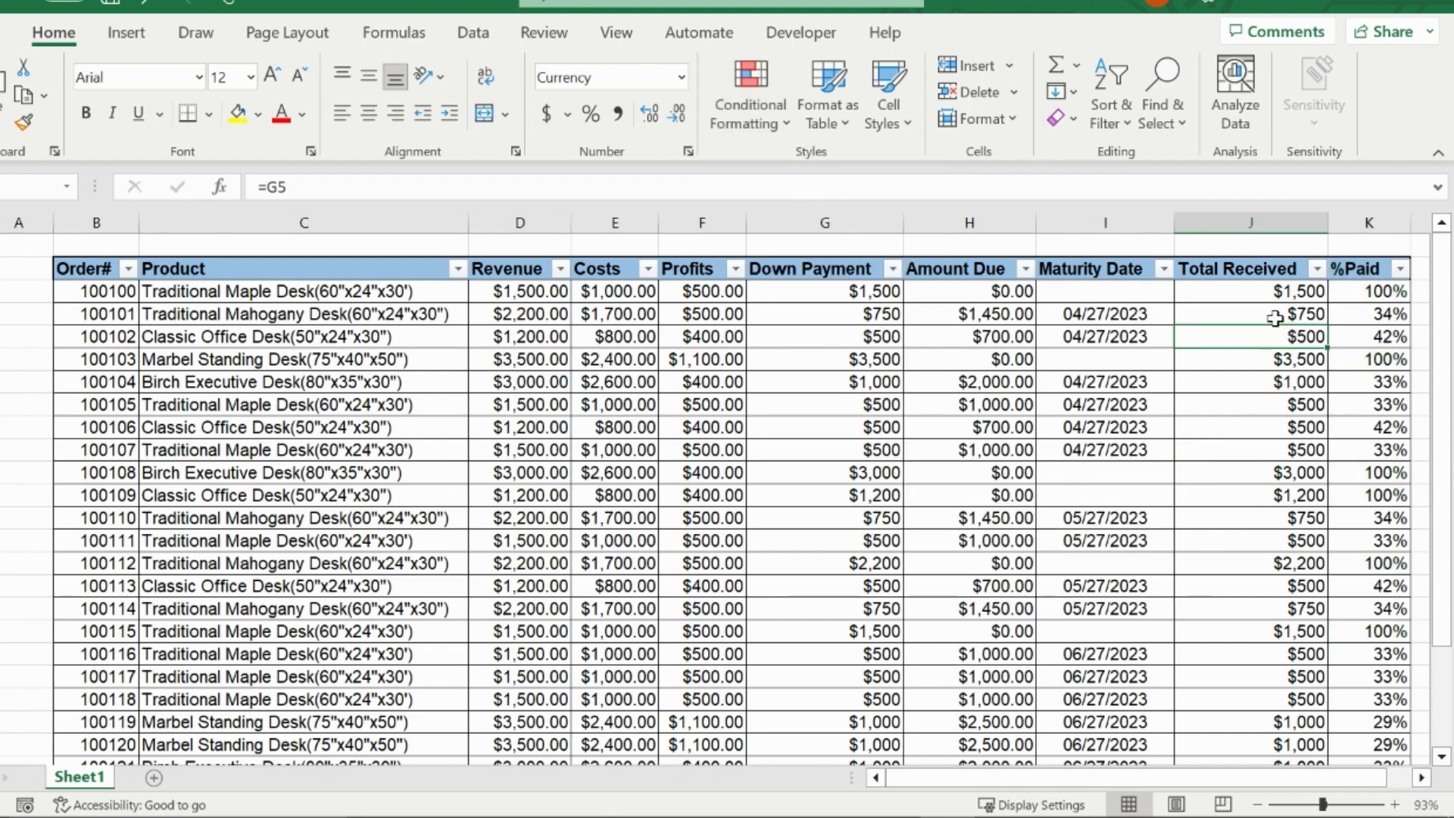
pyautogui.click(750, 99)
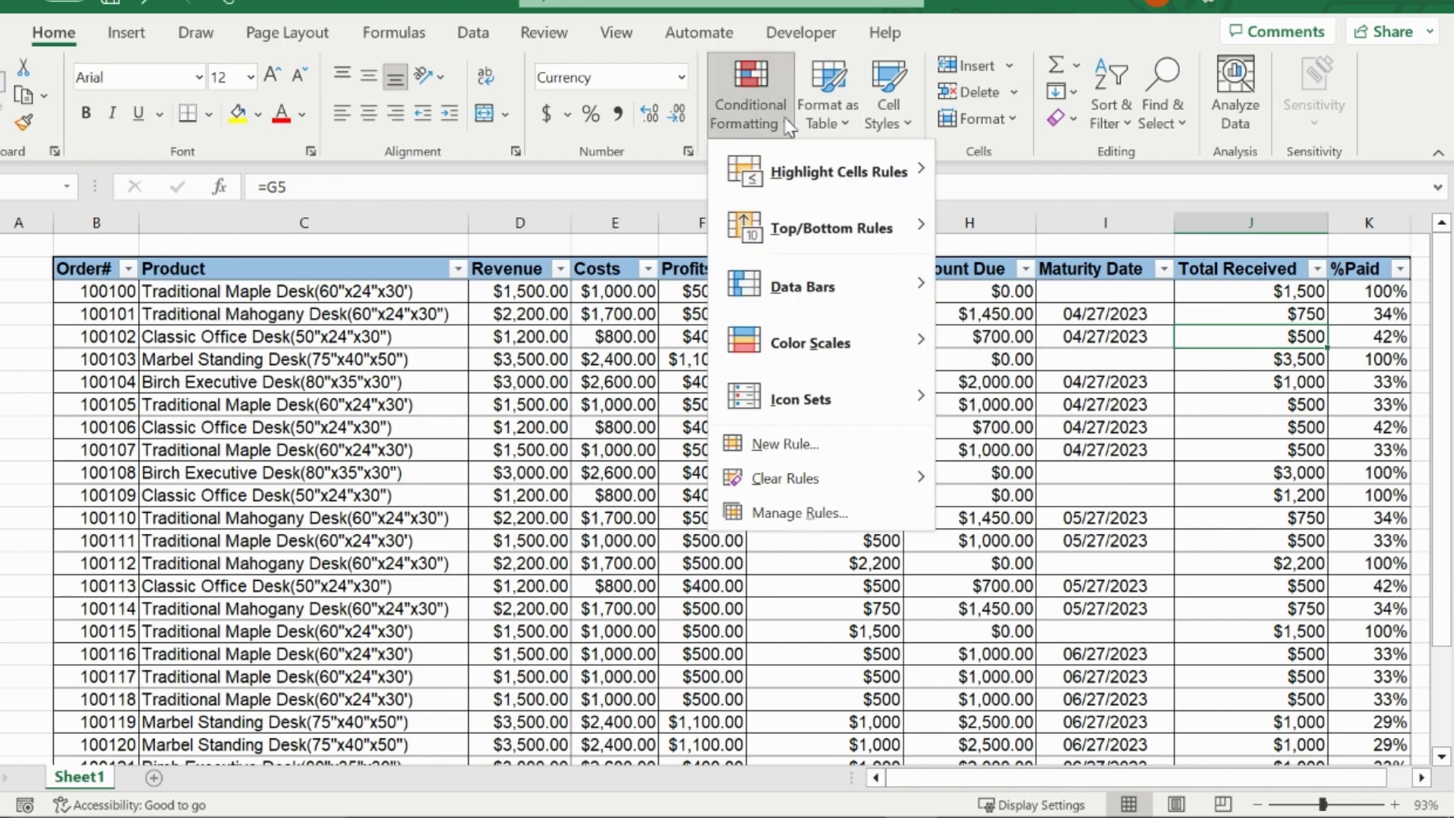
pyautogui.moveTo(820, 190)
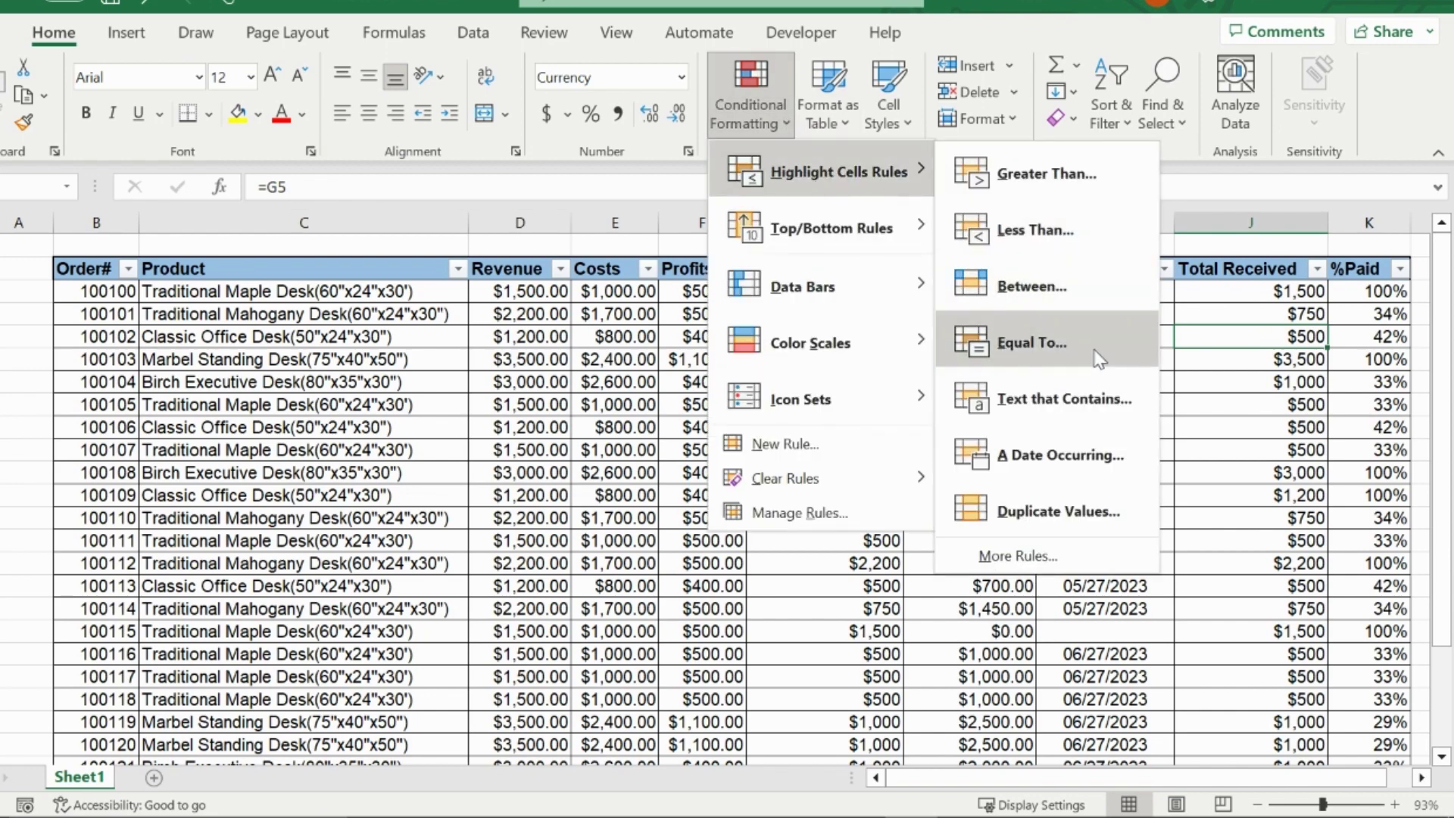
pyautogui.press('Escape')
pyautogui.press('Escape')
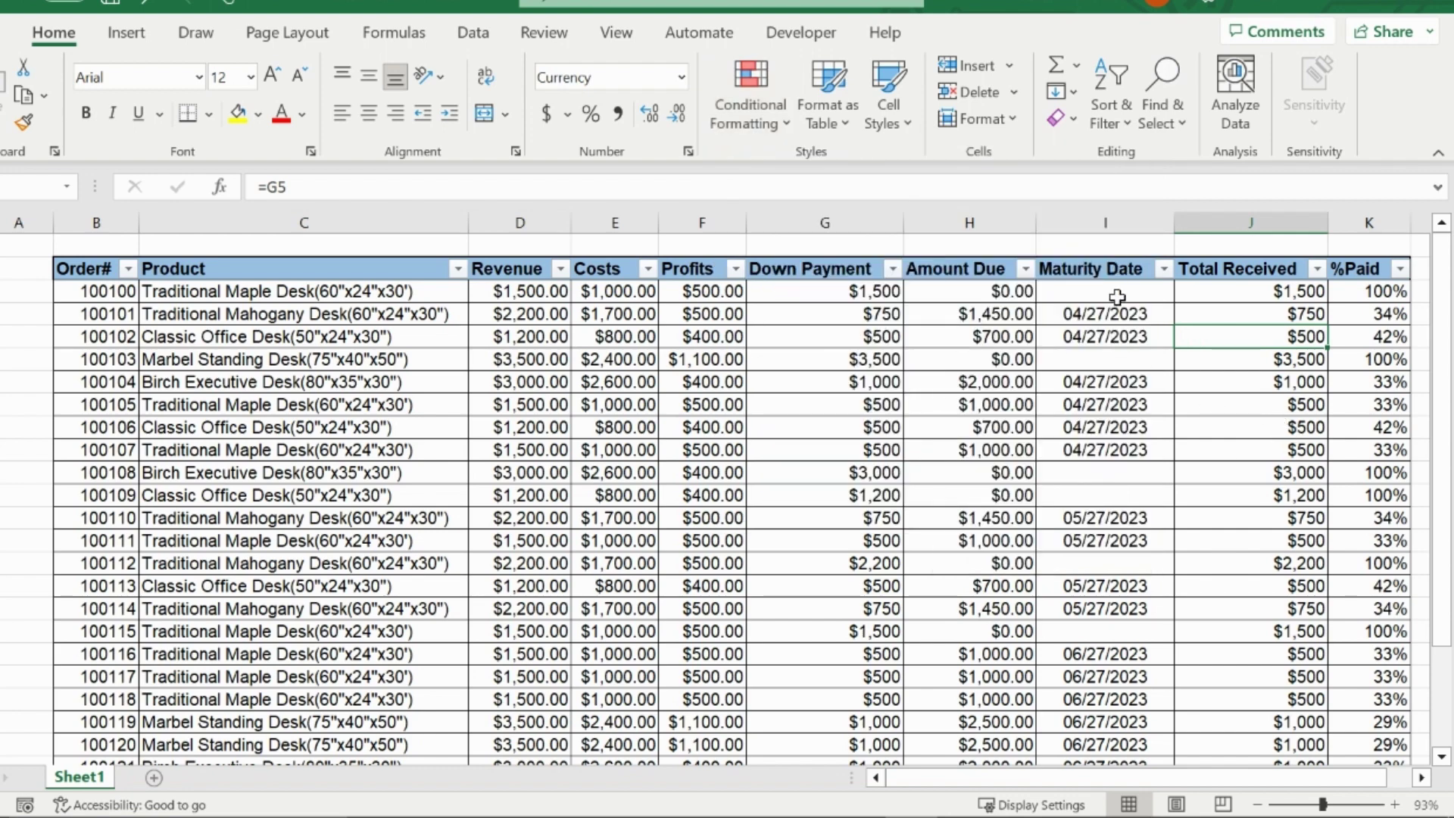
pyautogui.moveTo(1117, 297); pyautogui.dragTo(1120, 432)
pyautogui.click(1121, 336)
pyautogui.click(766, 119)
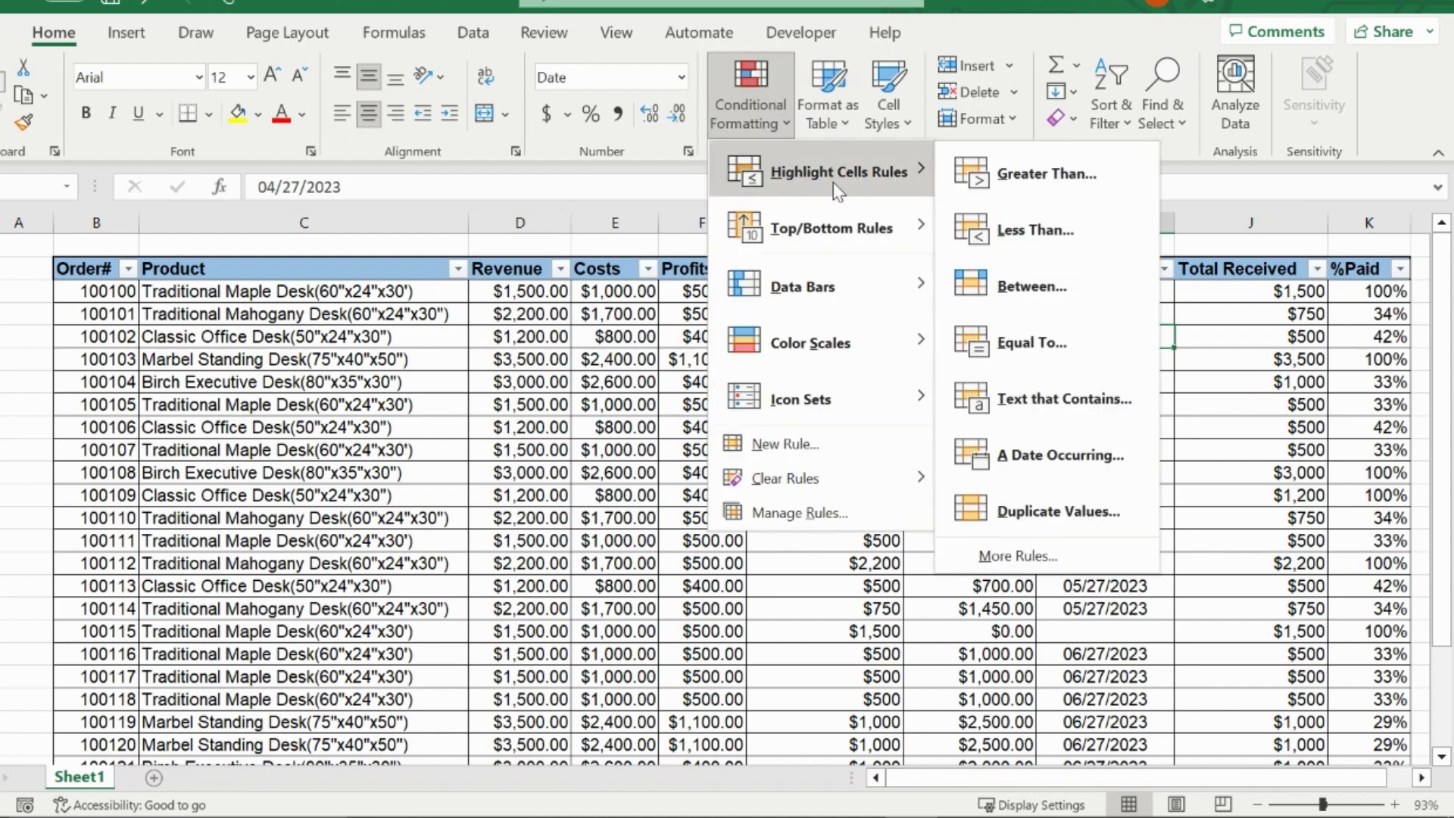
pyautogui.click(1058, 454)
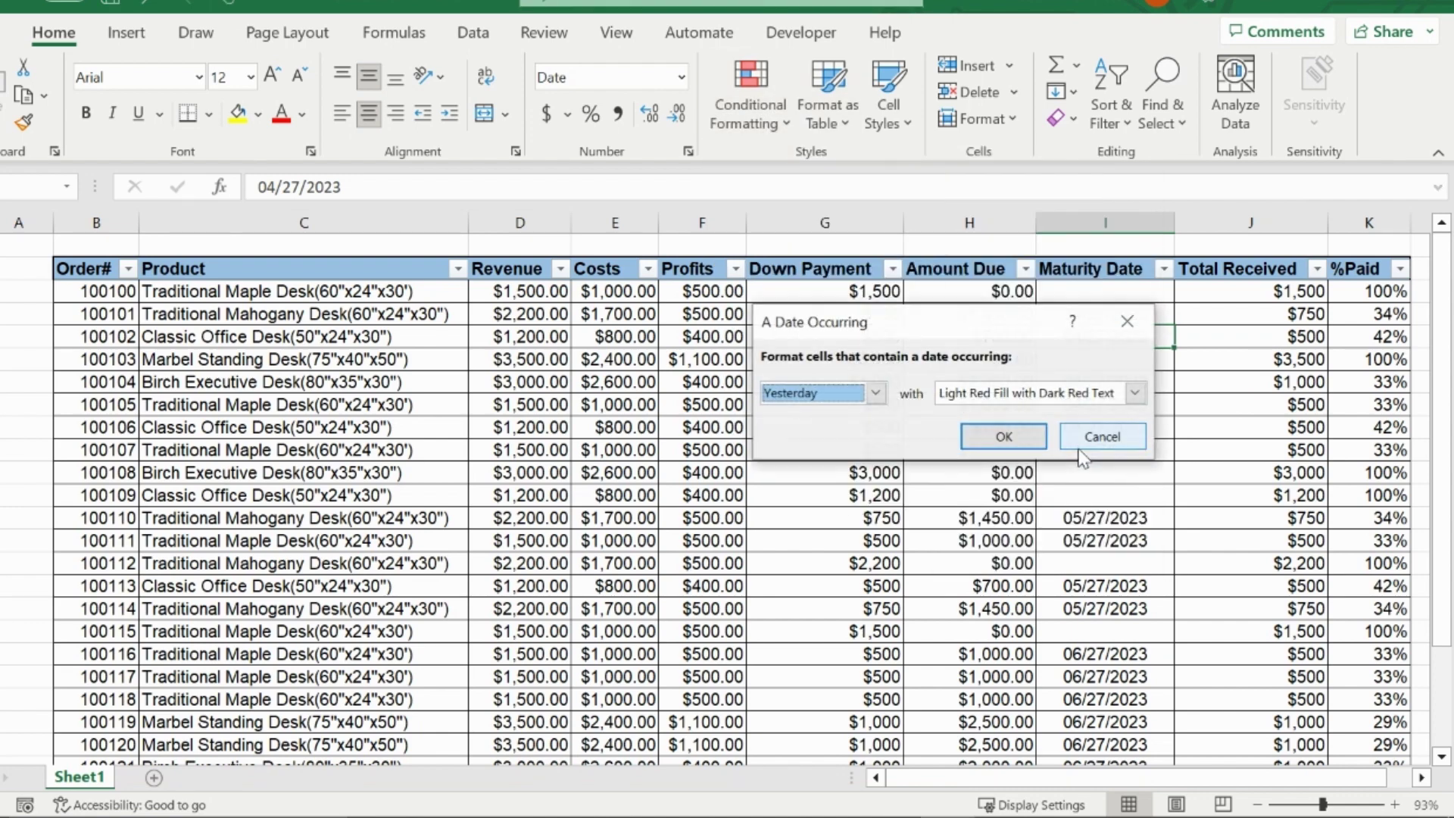
pyautogui.click(876, 392)
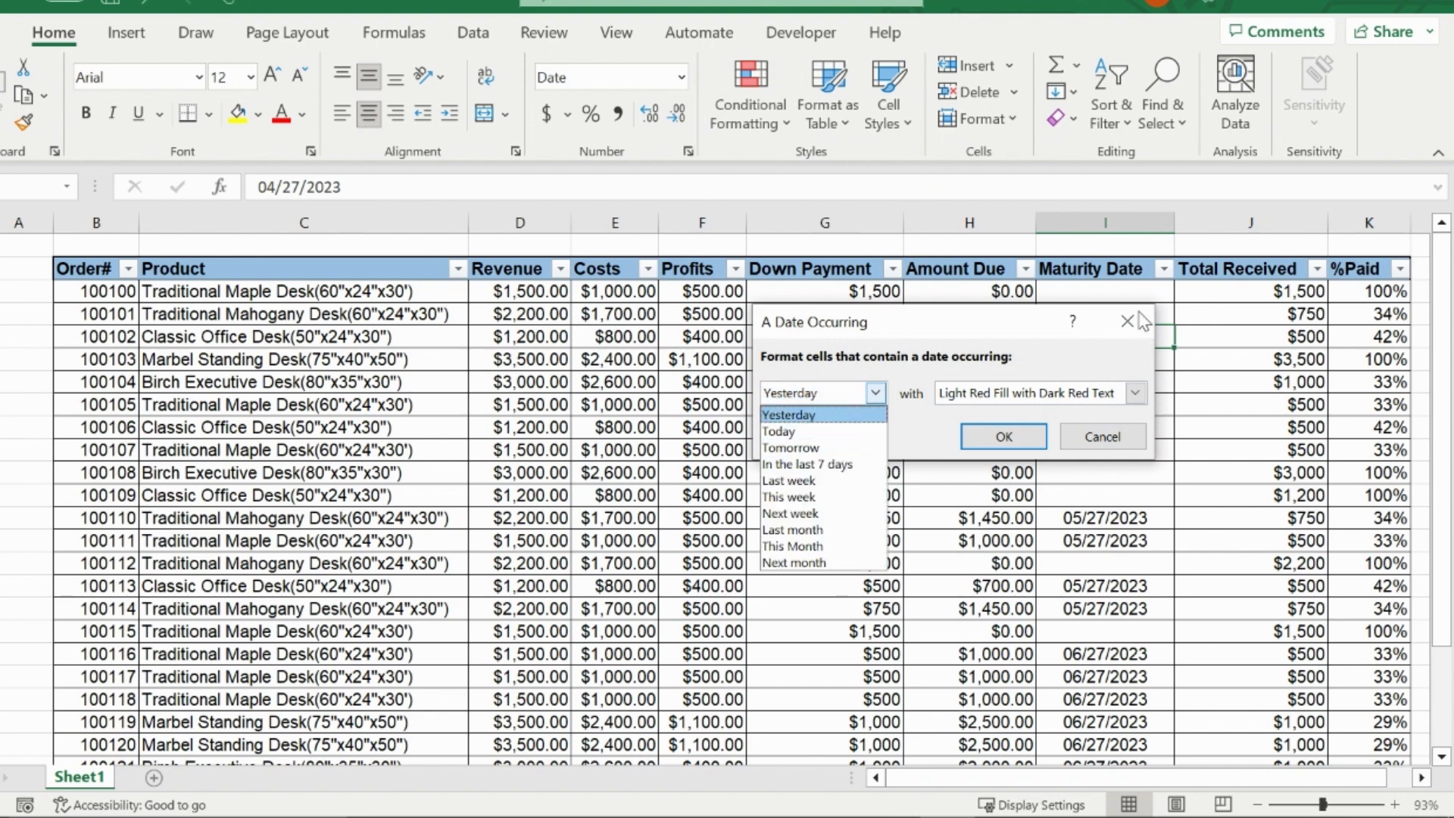
pyautogui.click(1103, 436)
pyautogui.click(1102, 436)
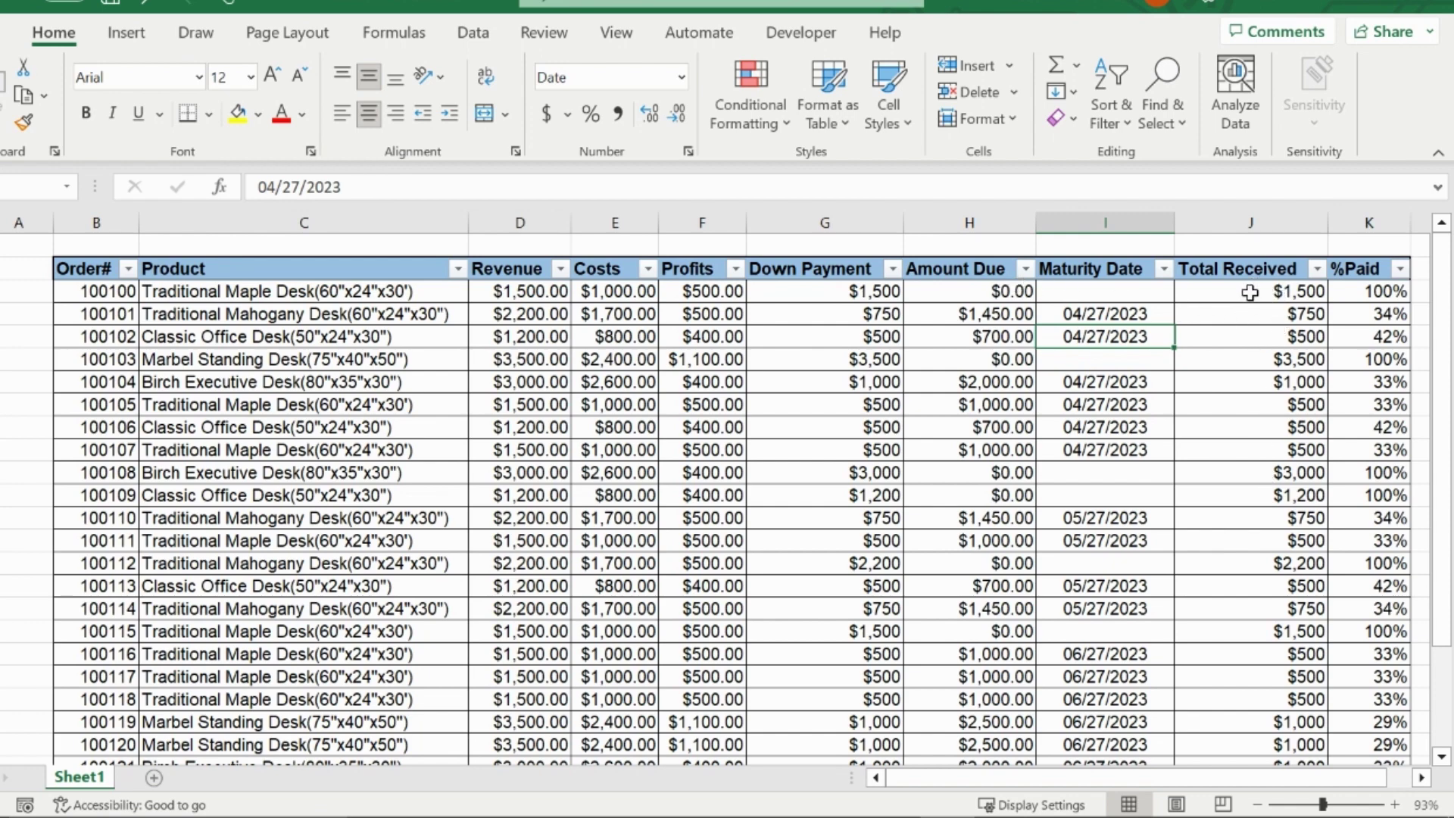
# Select the Total Received values in column J and add a Top 5 rule with Light Red Fill
pyautogui.moveTo(1250, 292); pyautogui.dragTo(1272, 733)
pyautogui.scroll(3, 1231, 530)
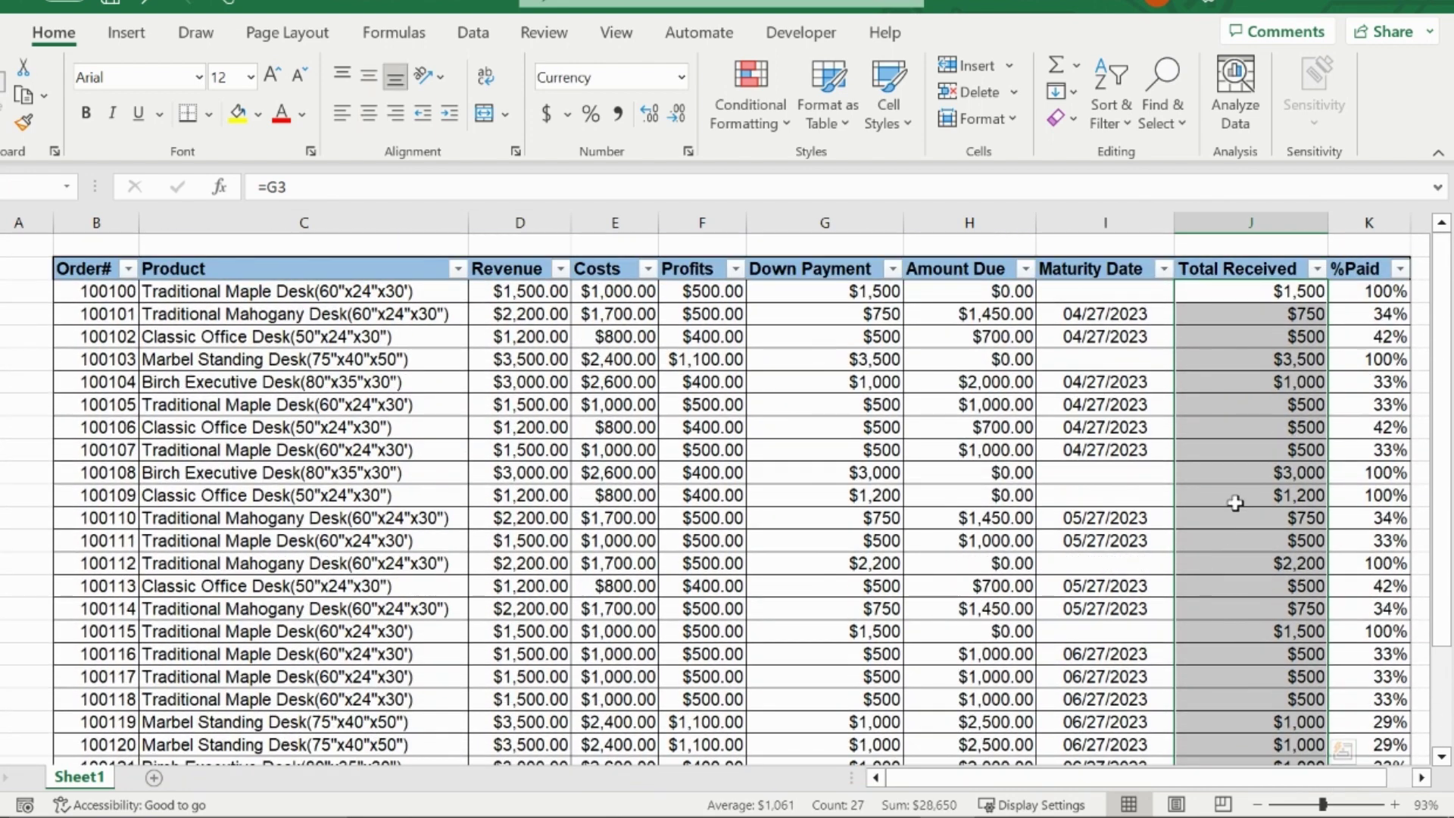
pyautogui.click(783, 123)
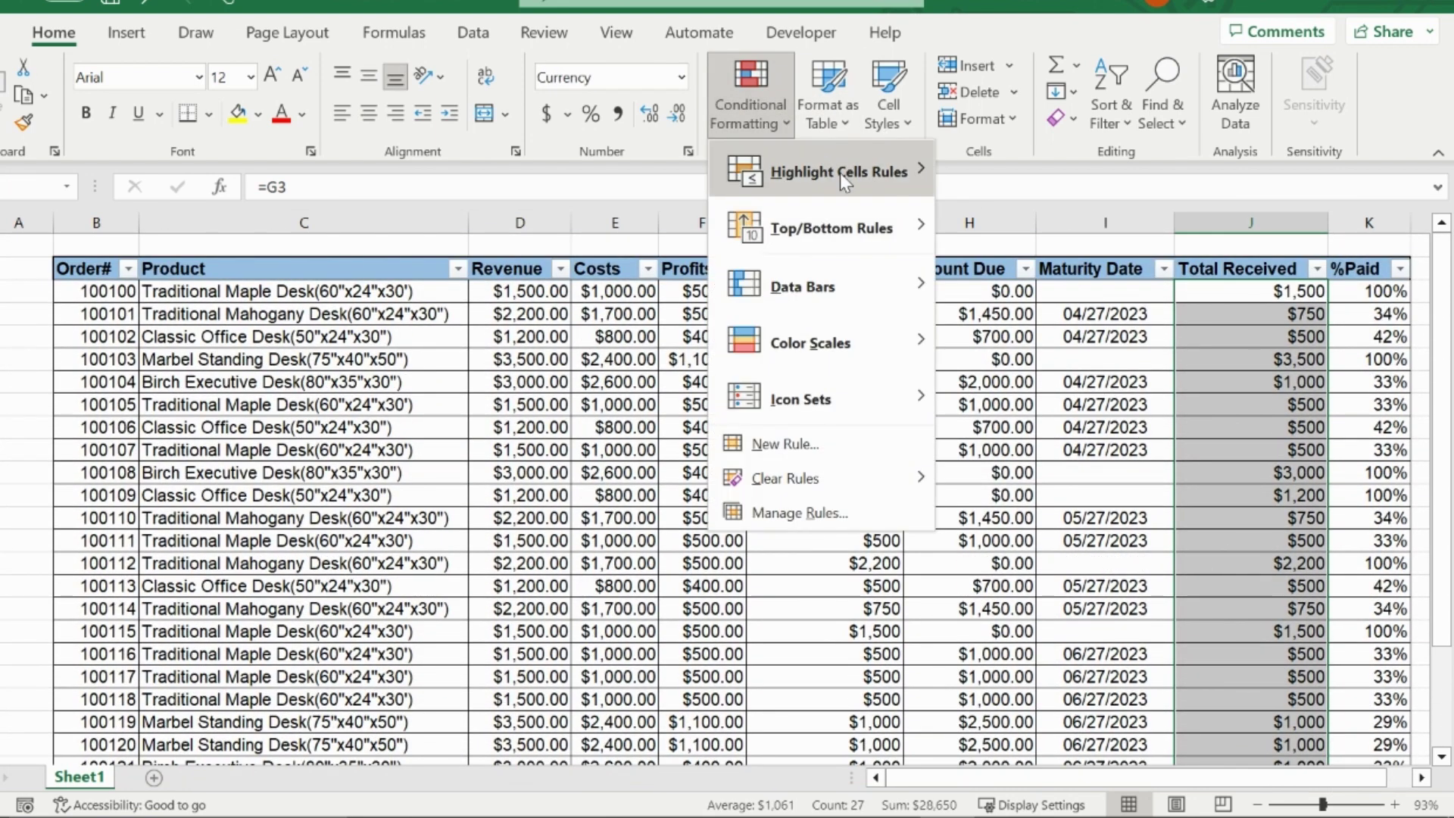
pyautogui.moveTo(869, 228)
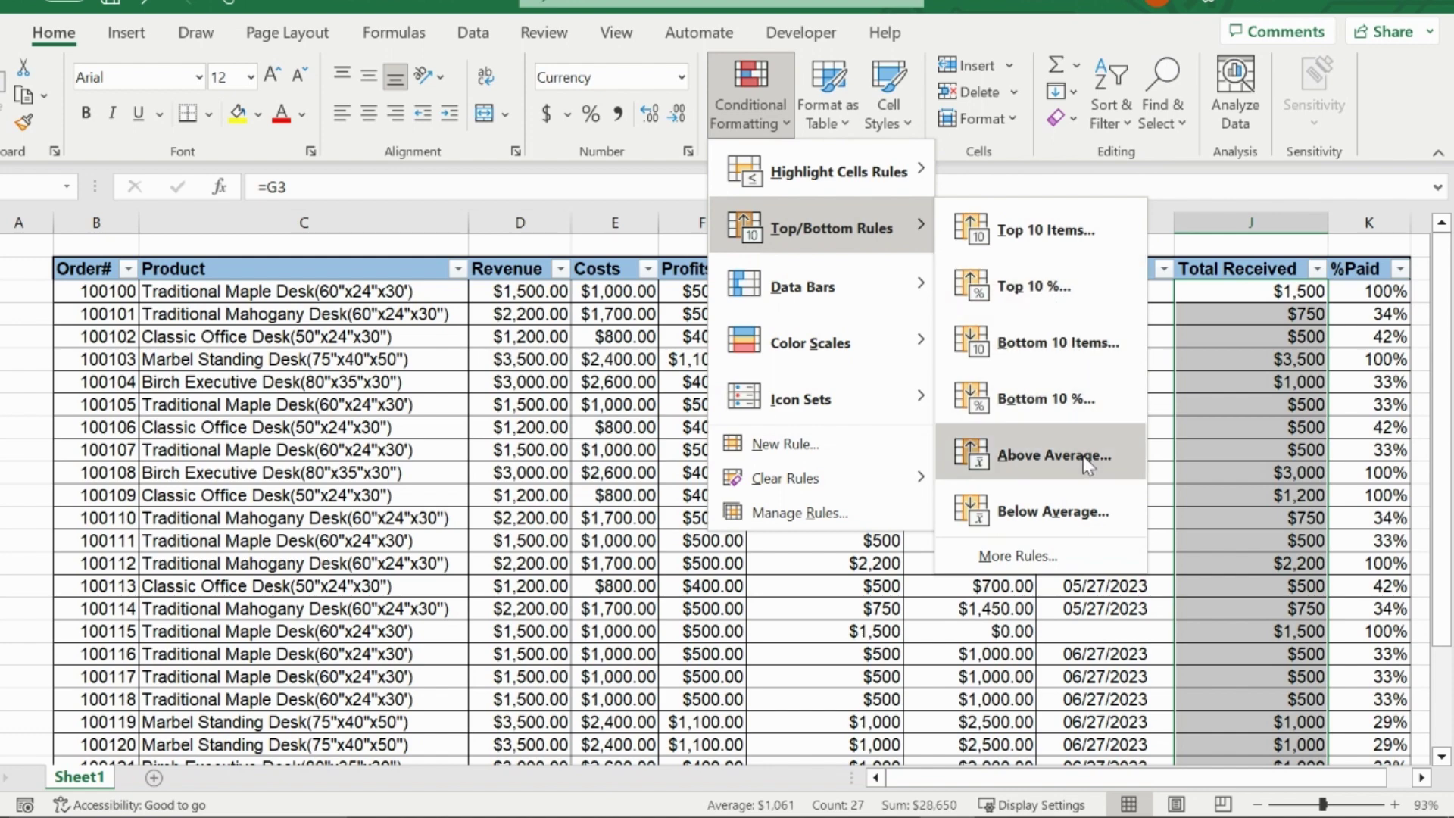
pyautogui.click(1070, 255)
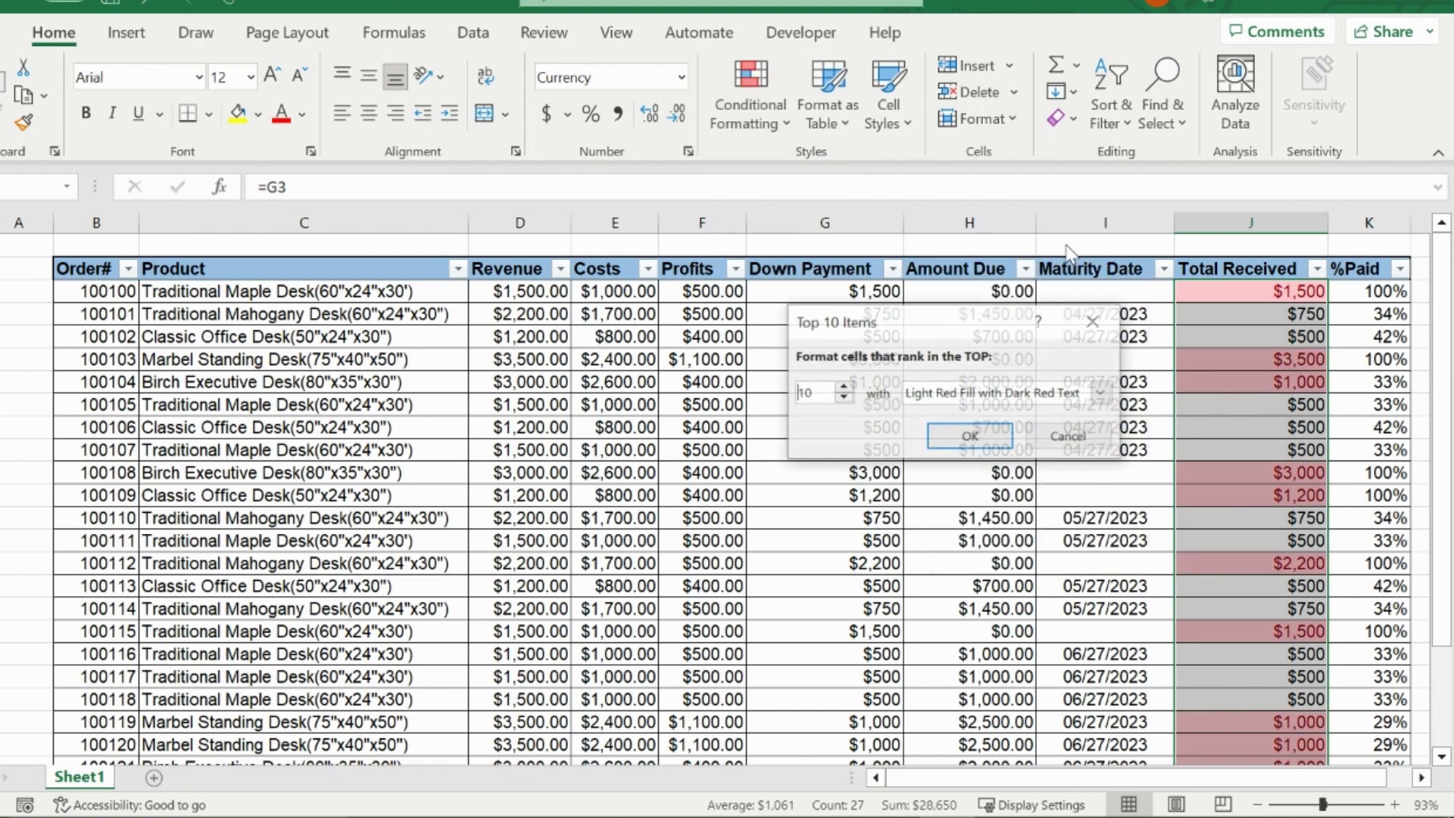
pyautogui.click(843, 398)
pyautogui.click(843, 398)
pyautogui.click(844, 398)
pyautogui.click(843, 398)
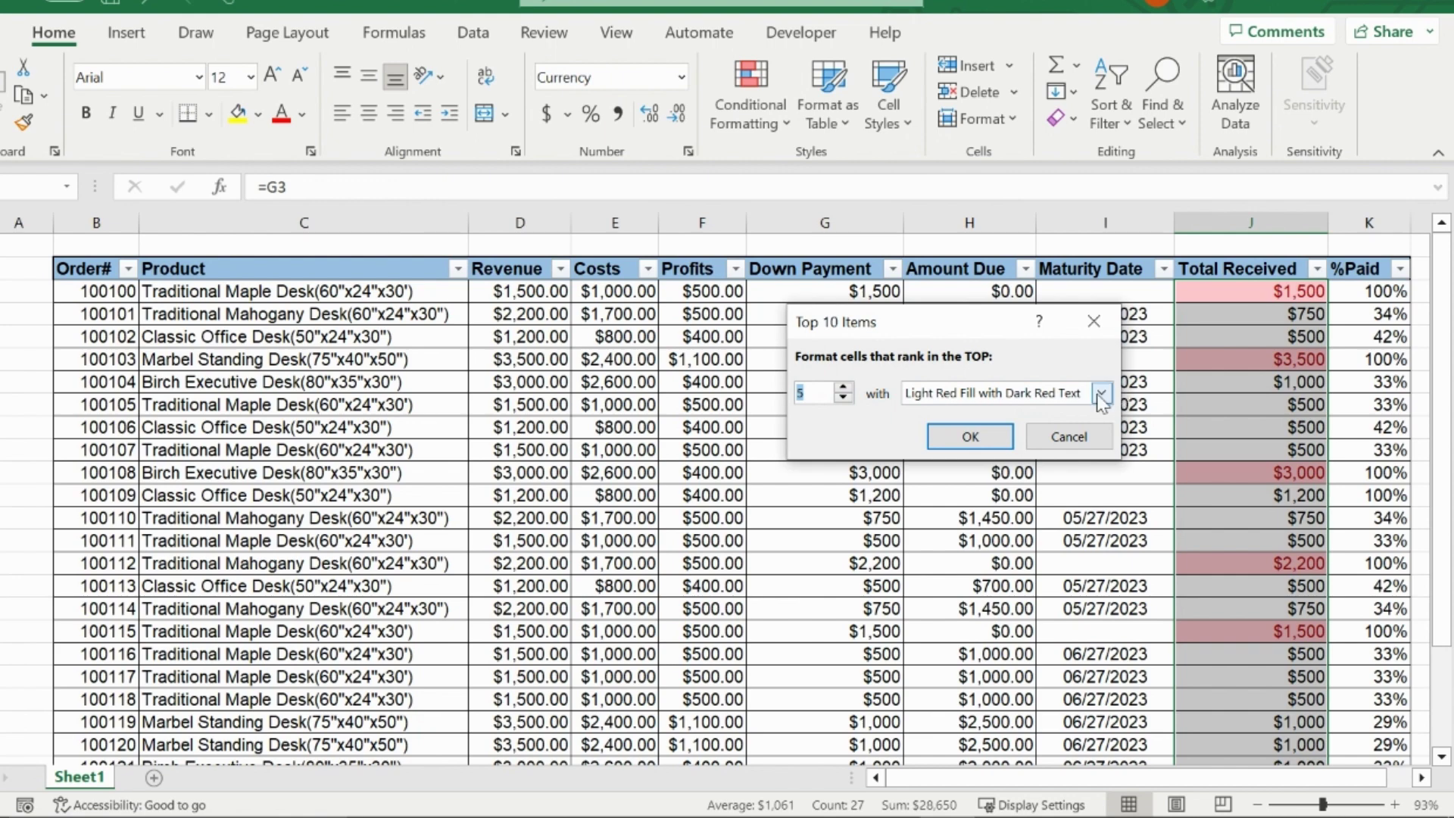
pyautogui.click(1006, 446)
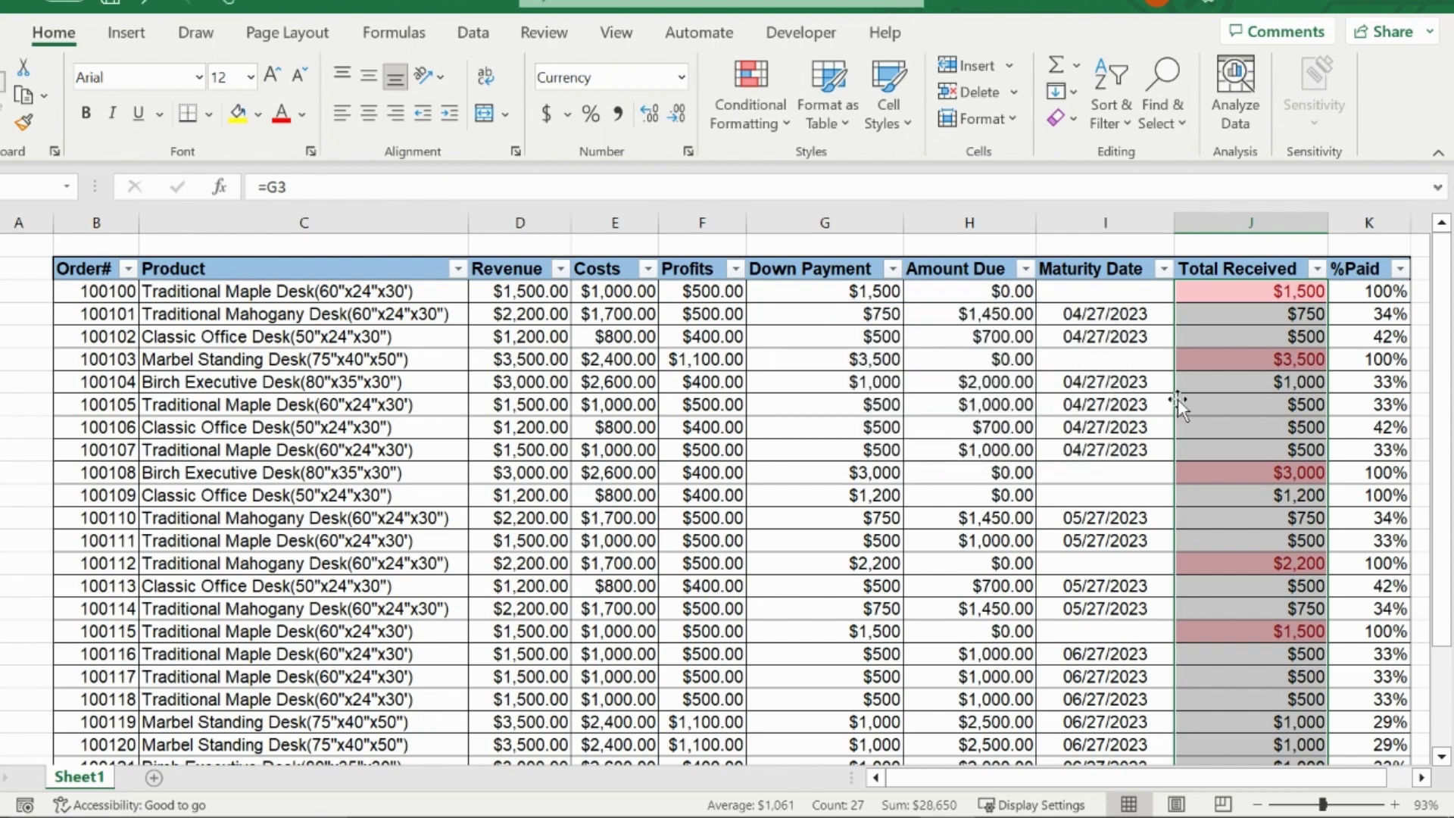
pyautogui.click(1105, 404)
pyautogui.scroll(-4, 1253, 384)
pyautogui.scroll(3, 1254, 382)
pyautogui.scroll(2, 1254, 383)
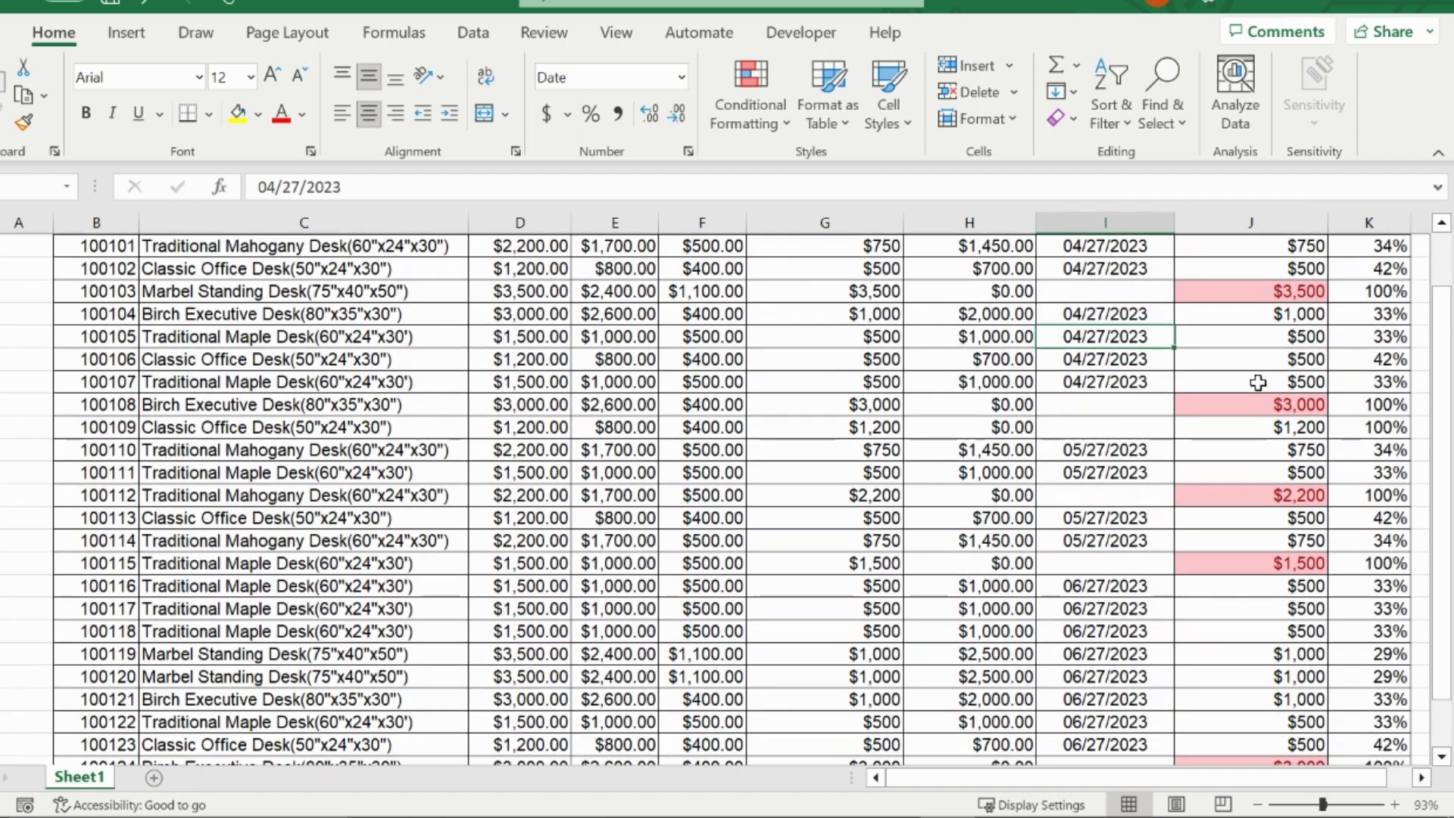
pyautogui.scroll(-4, 1285, 462)
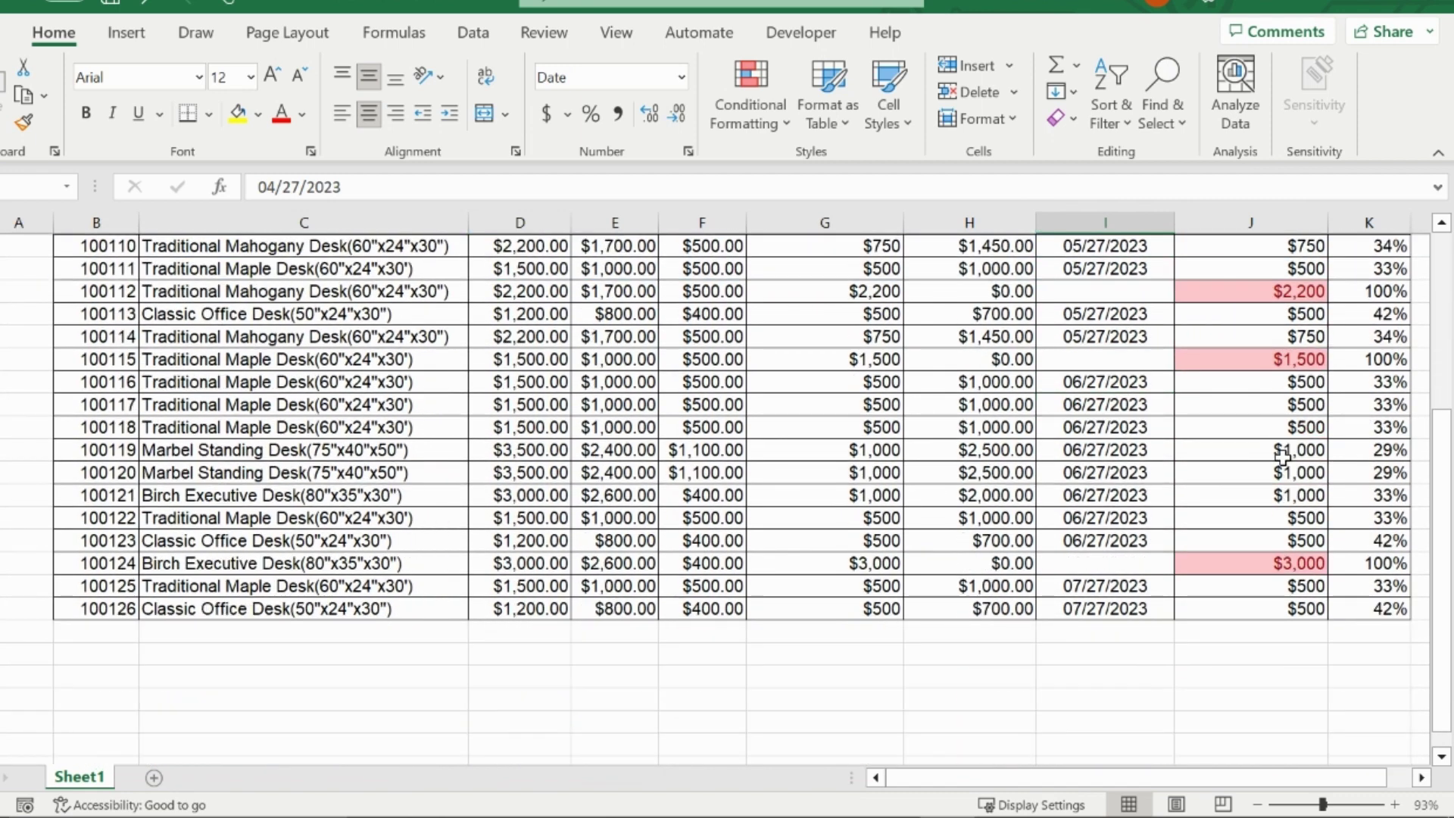
pyautogui.scroll(4, 1287, 465)
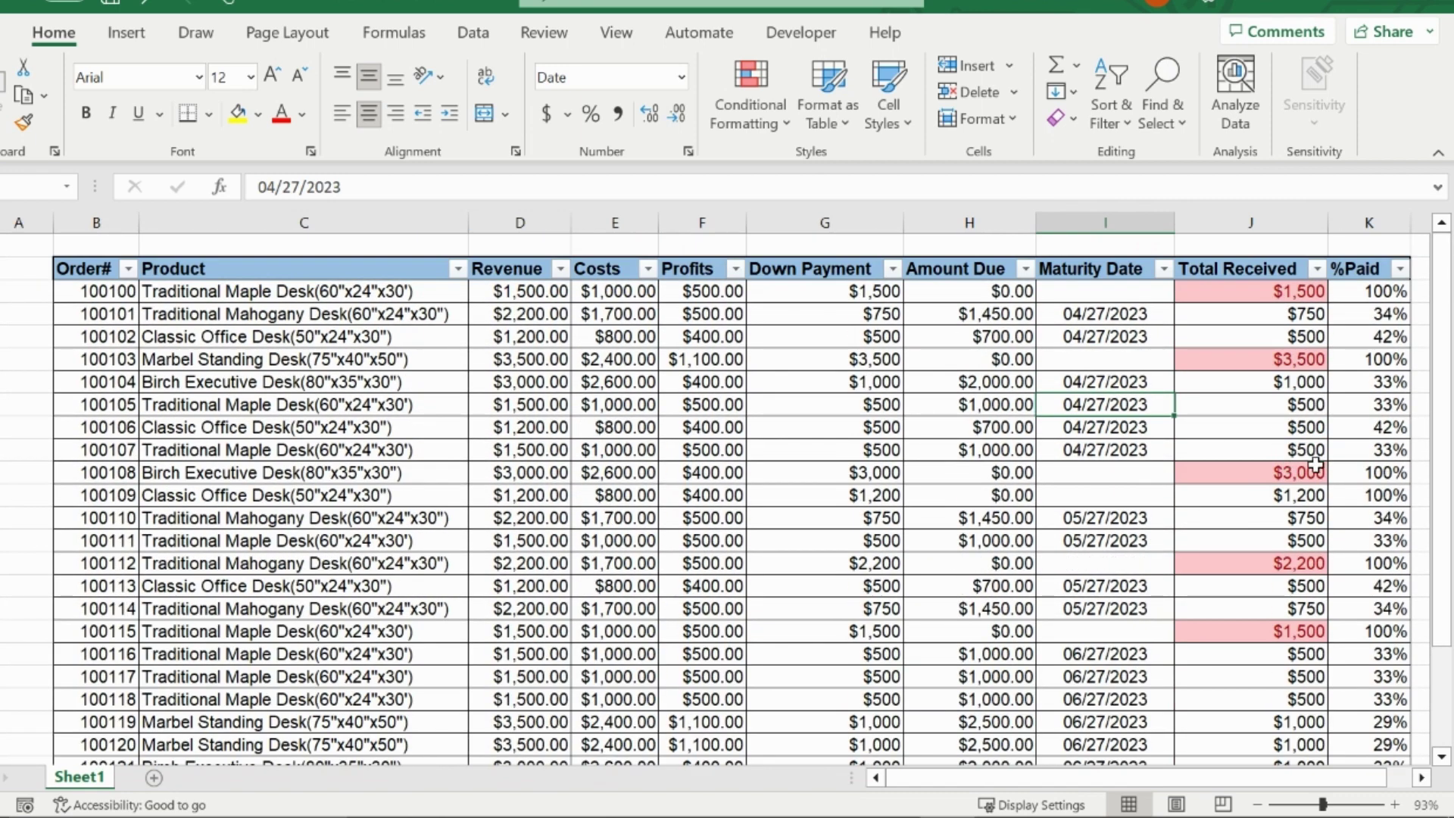
pyautogui.scroll(-1, 1280, 569)
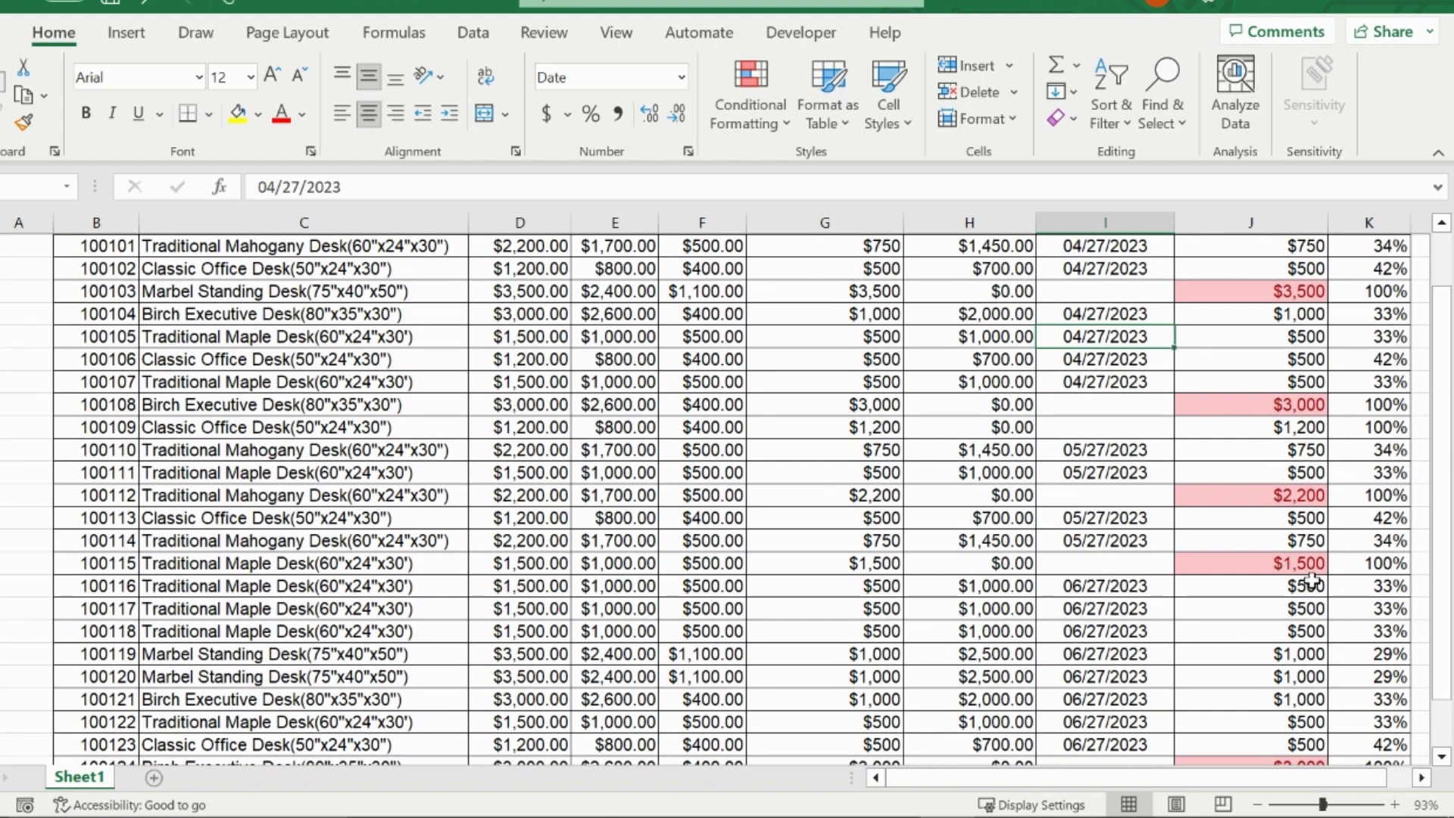
pyautogui.click(1309, 564)
pyautogui.scroll(1, 1309, 530)
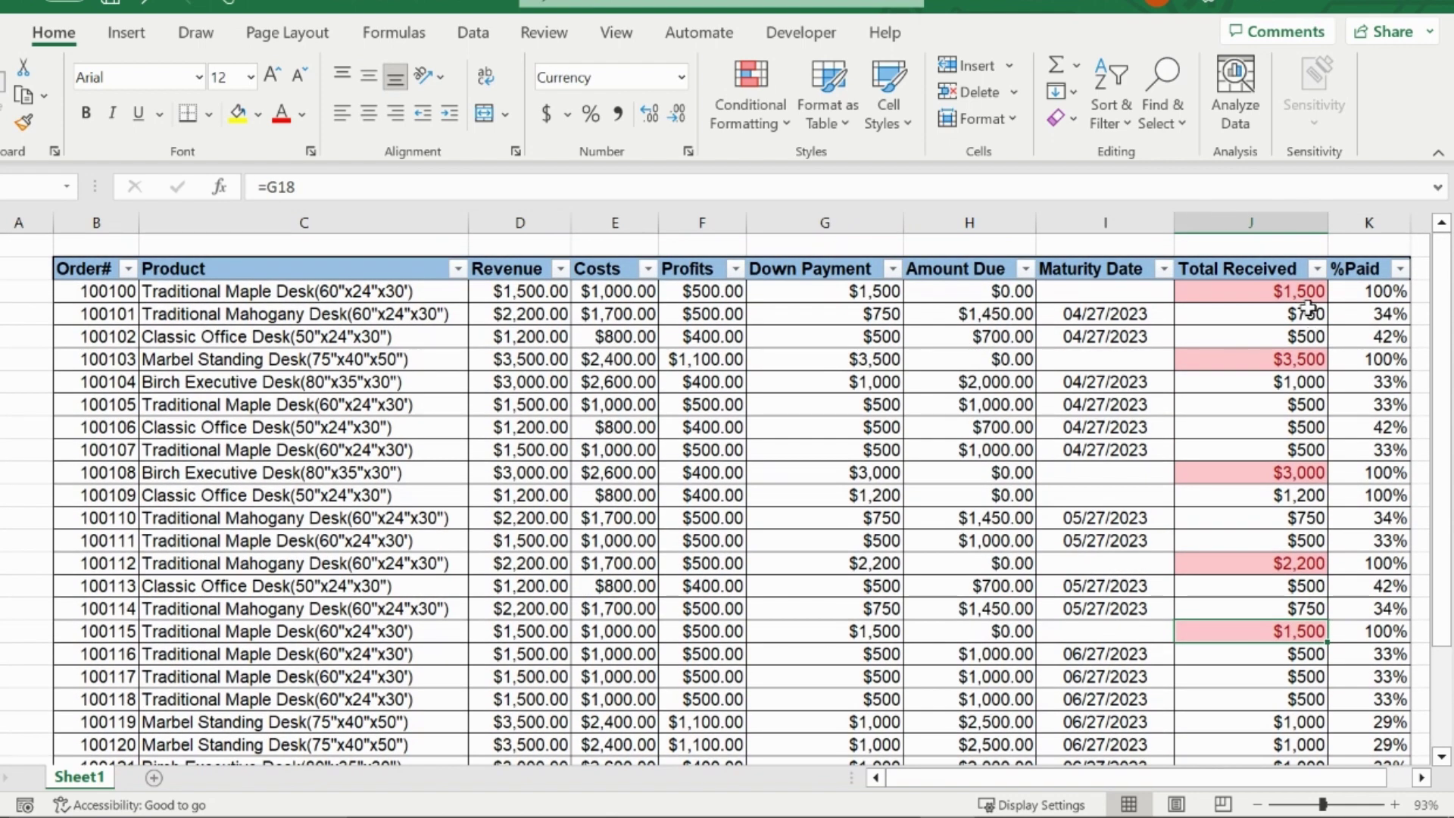
pyautogui.click(1296, 292)
pyautogui.click(1287, 630)
pyautogui.scroll(-4, 1262, 392)
pyautogui.scroll(4, 1263, 389)
pyautogui.click(1273, 317)
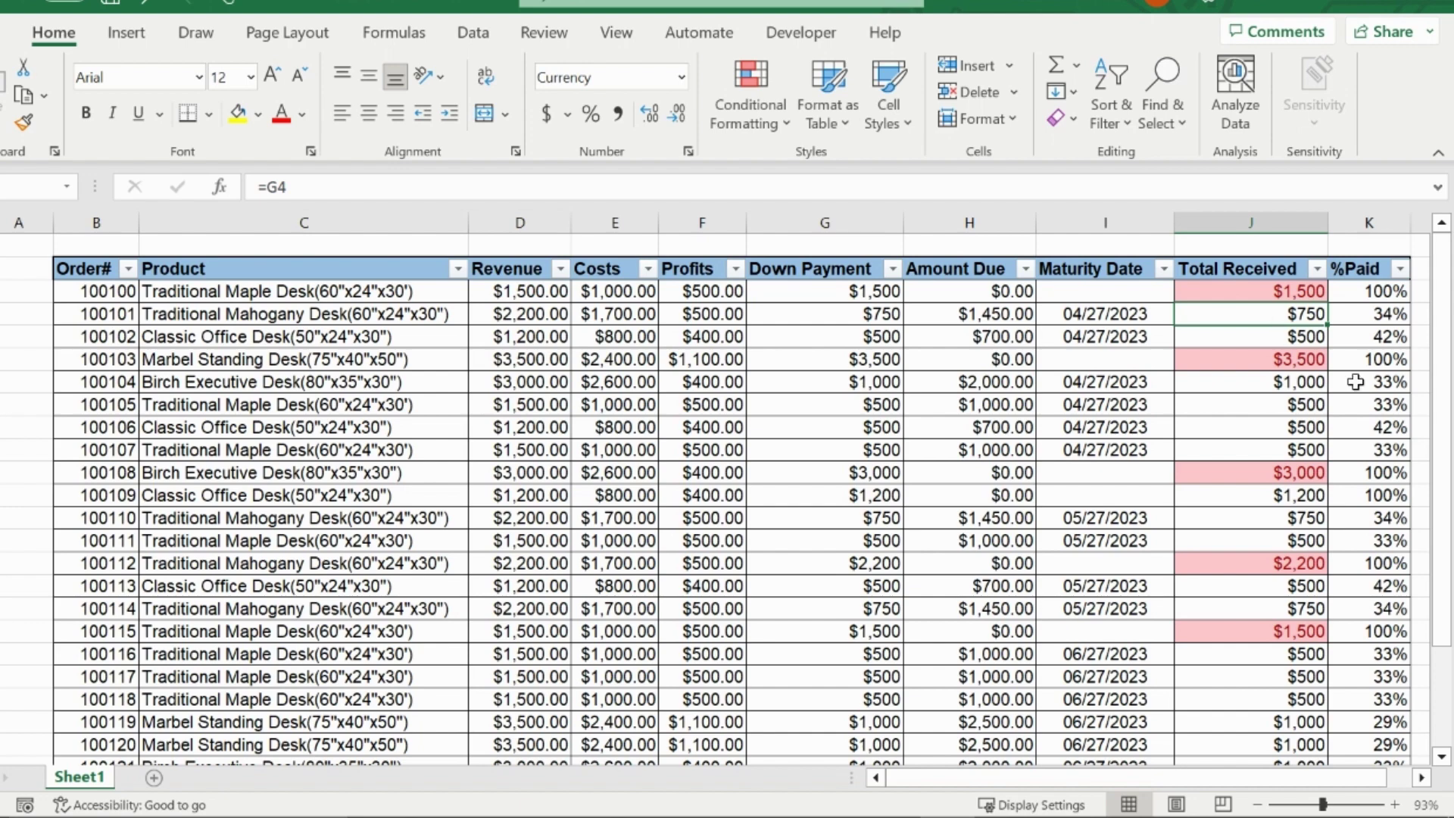
# Select the %Paid values from K3 down to the last row
pyautogui.click(784, 121)
pyautogui.moveTo(886, 317)
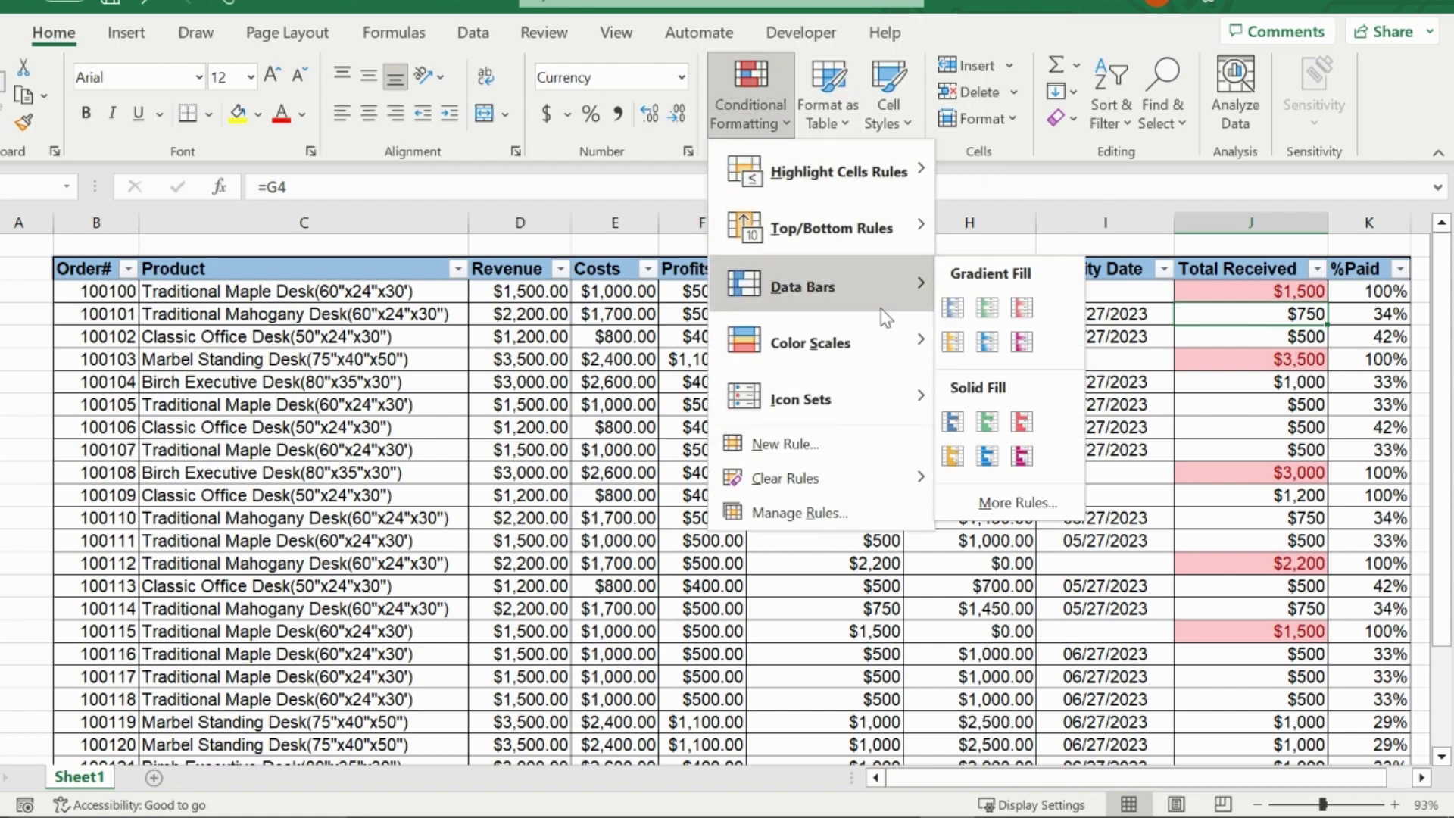
pyautogui.click(1128, 315)
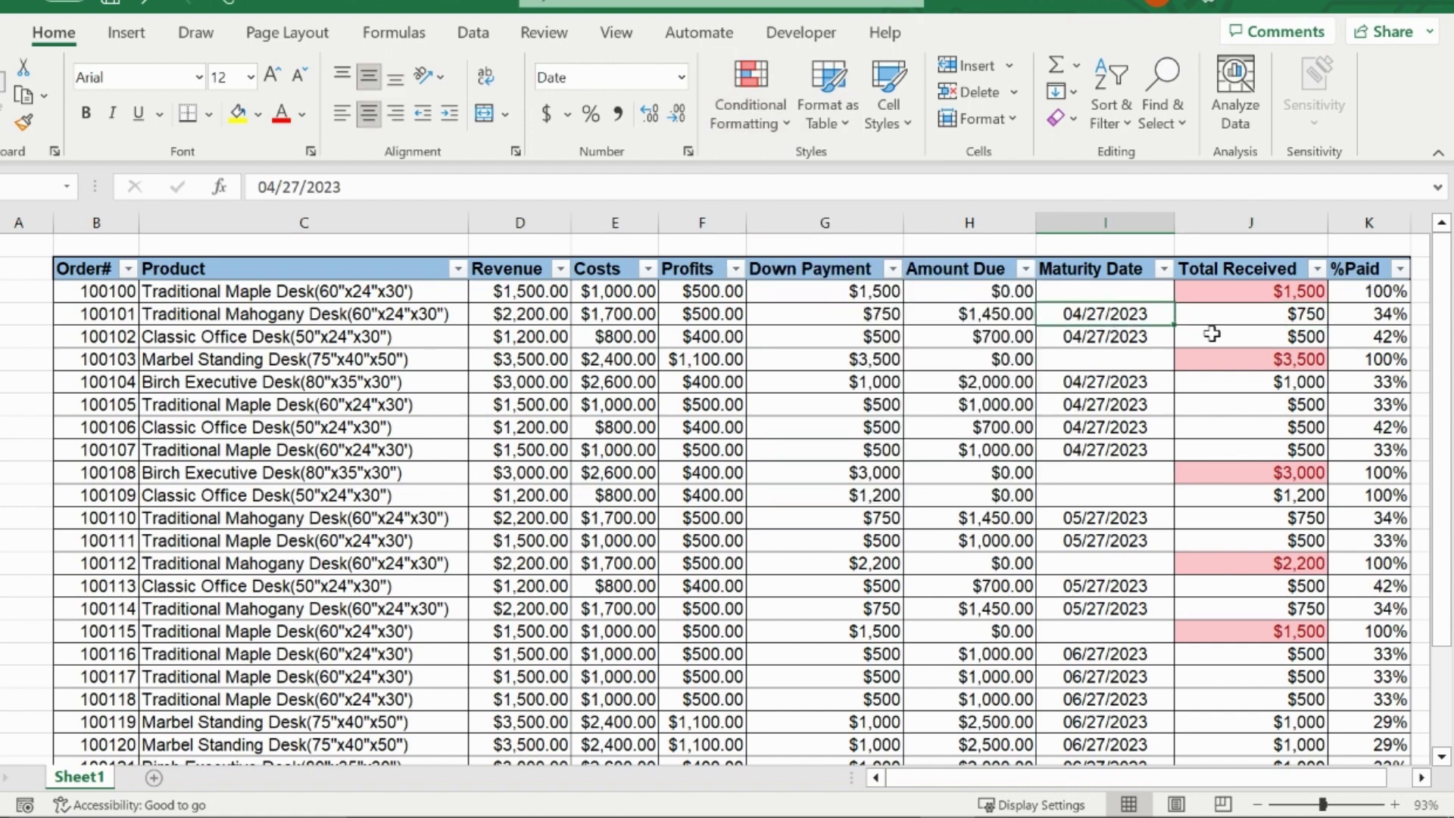
pyautogui.click(1374, 291)
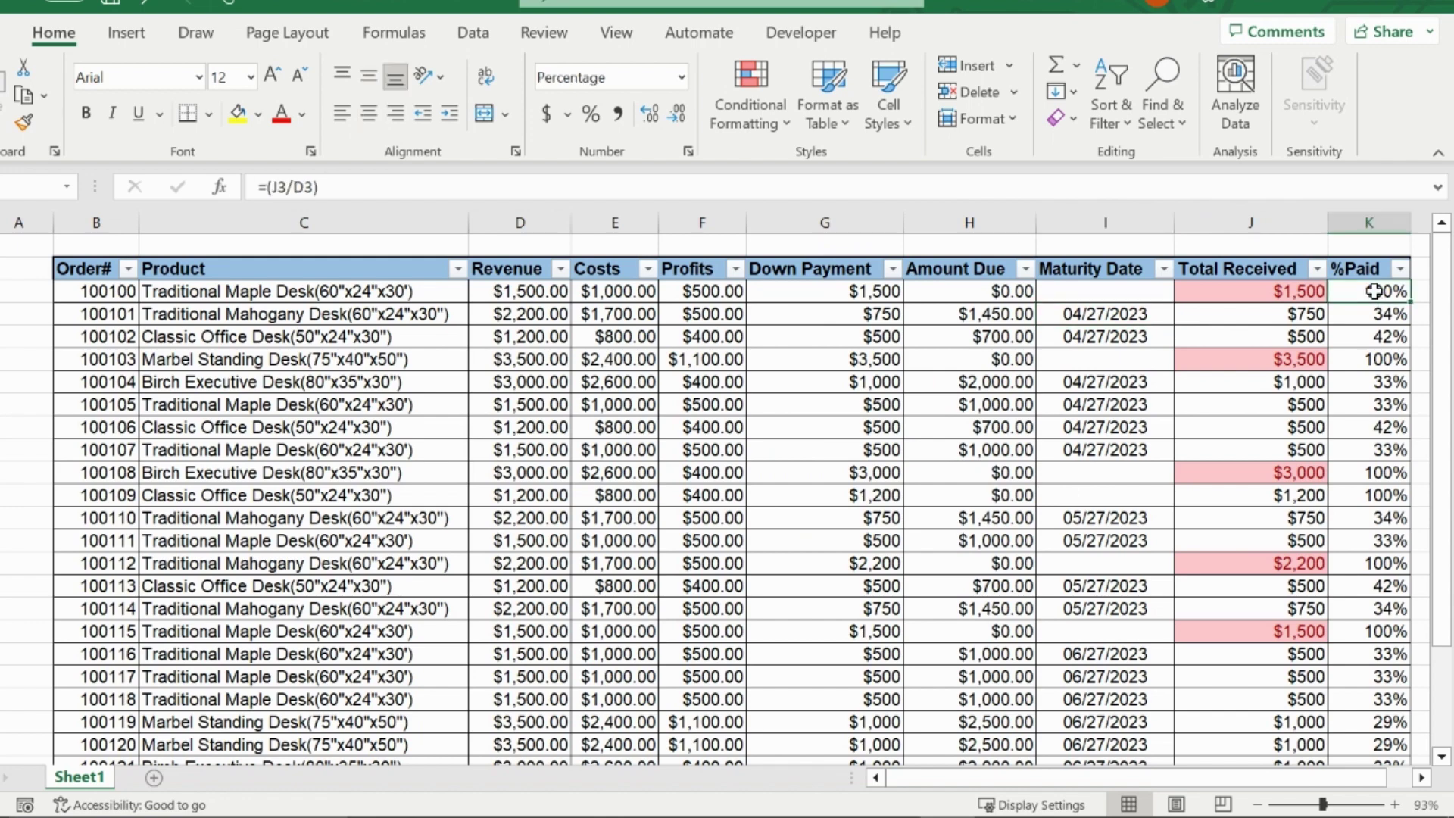
pyautogui.hotkey('ctrl', 'shift', 'Down')
pyautogui.scroll(2, 1331, 311)
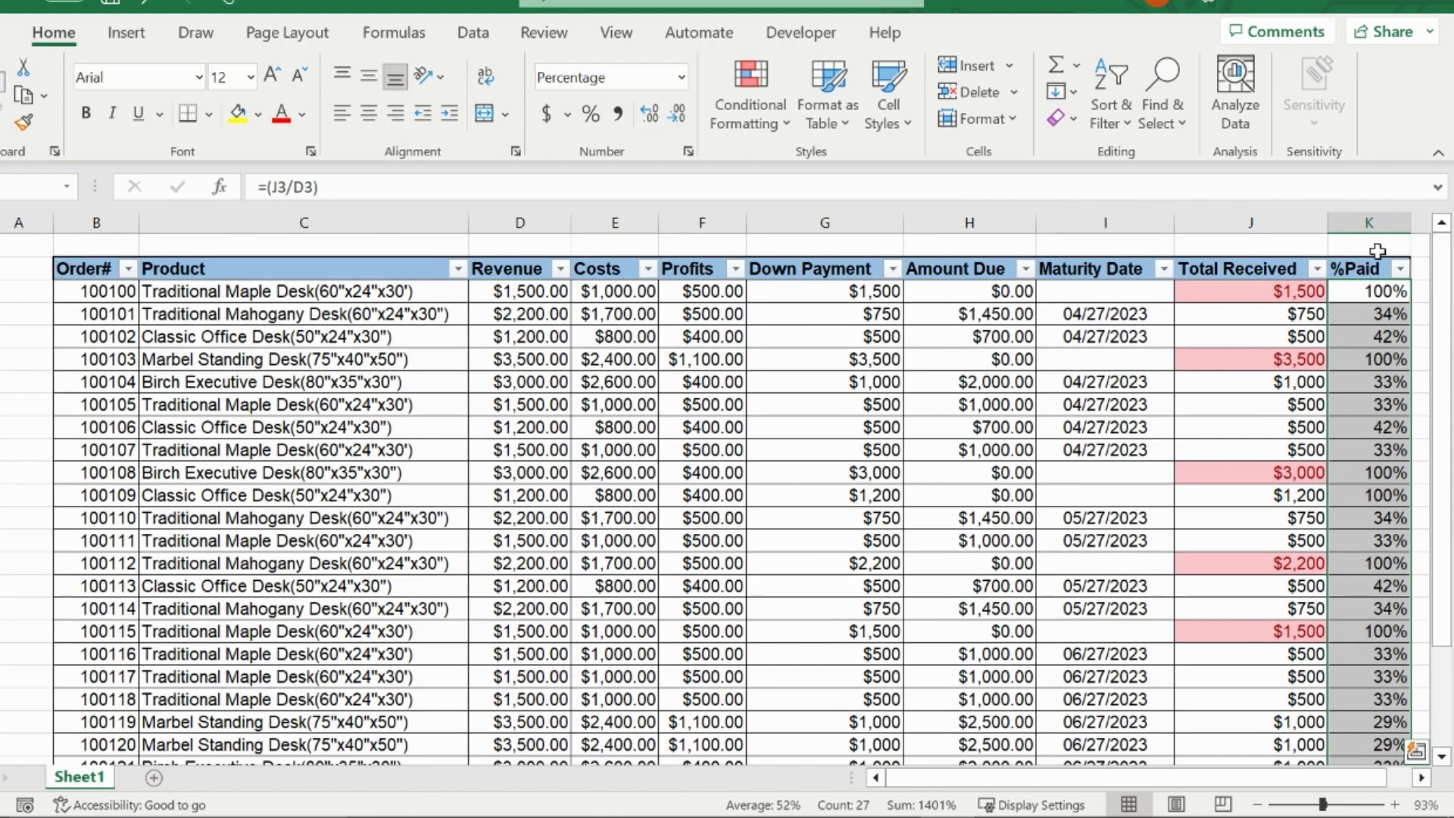
# Apply the gradient Blue Data Bar to the %Paid cells and compare the bars in K3–K5
pyautogui.click(761, 114)
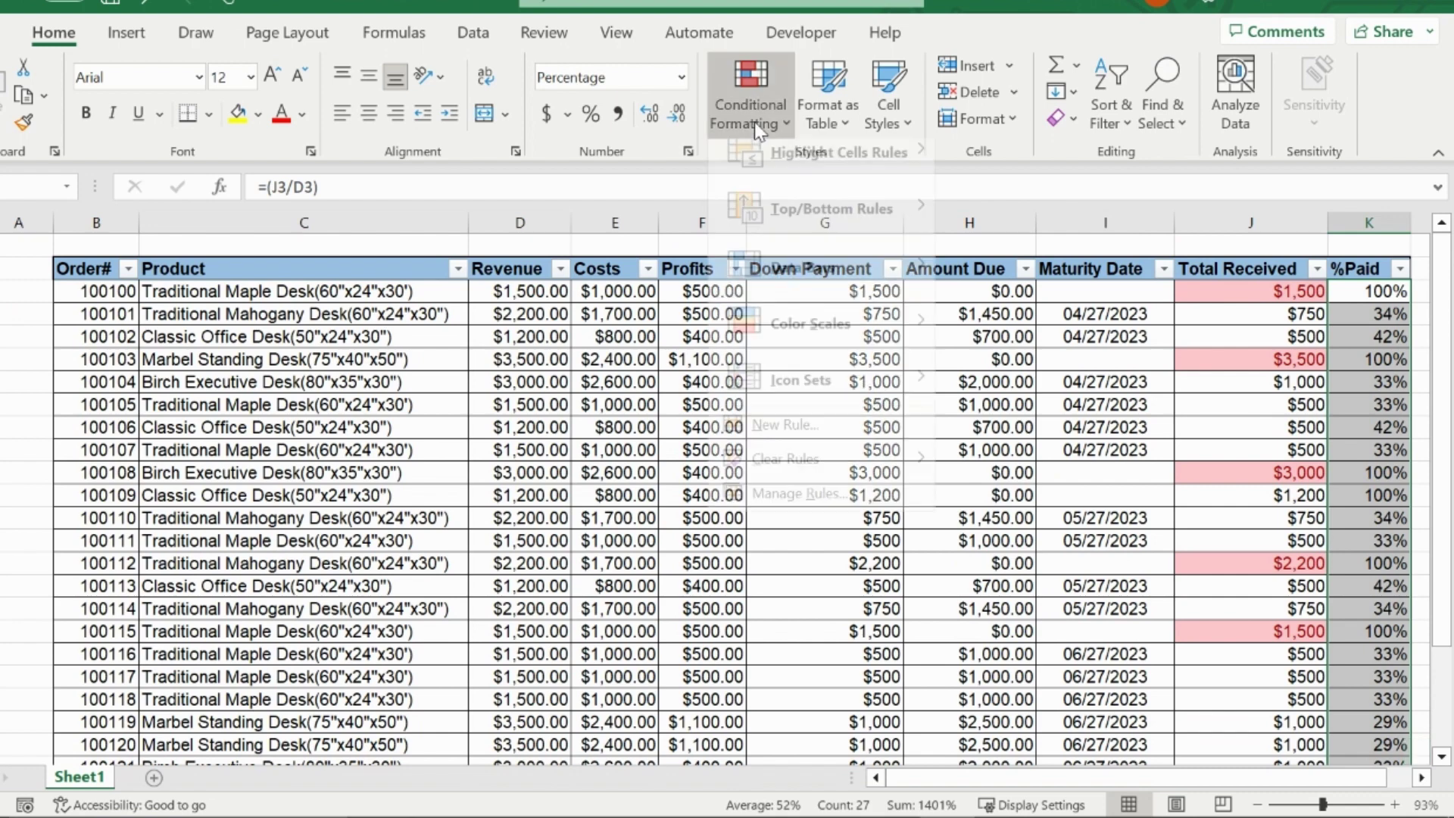
pyautogui.moveTo(866, 287)
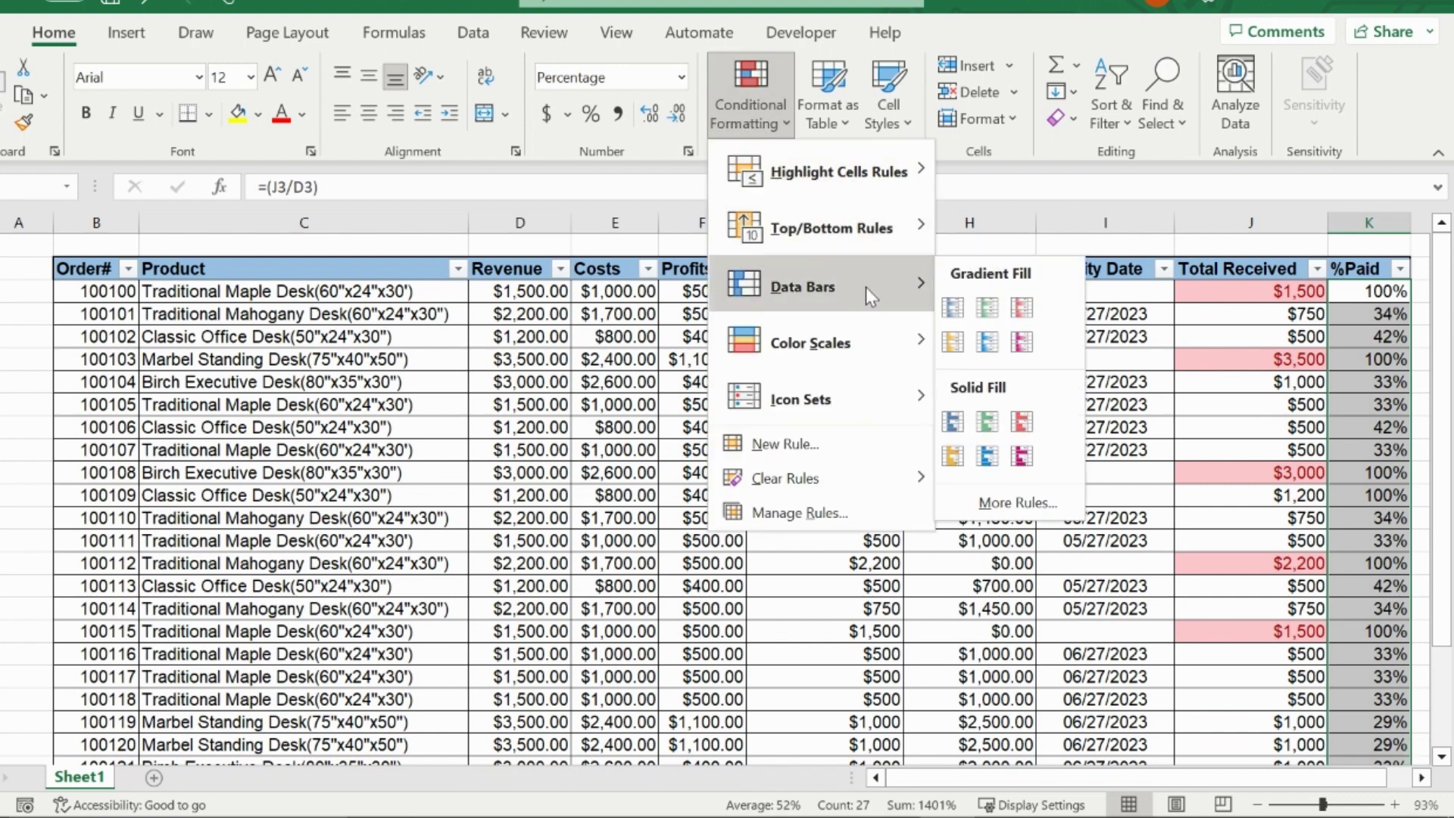
pyautogui.click(961, 311)
pyautogui.click(1226, 359)
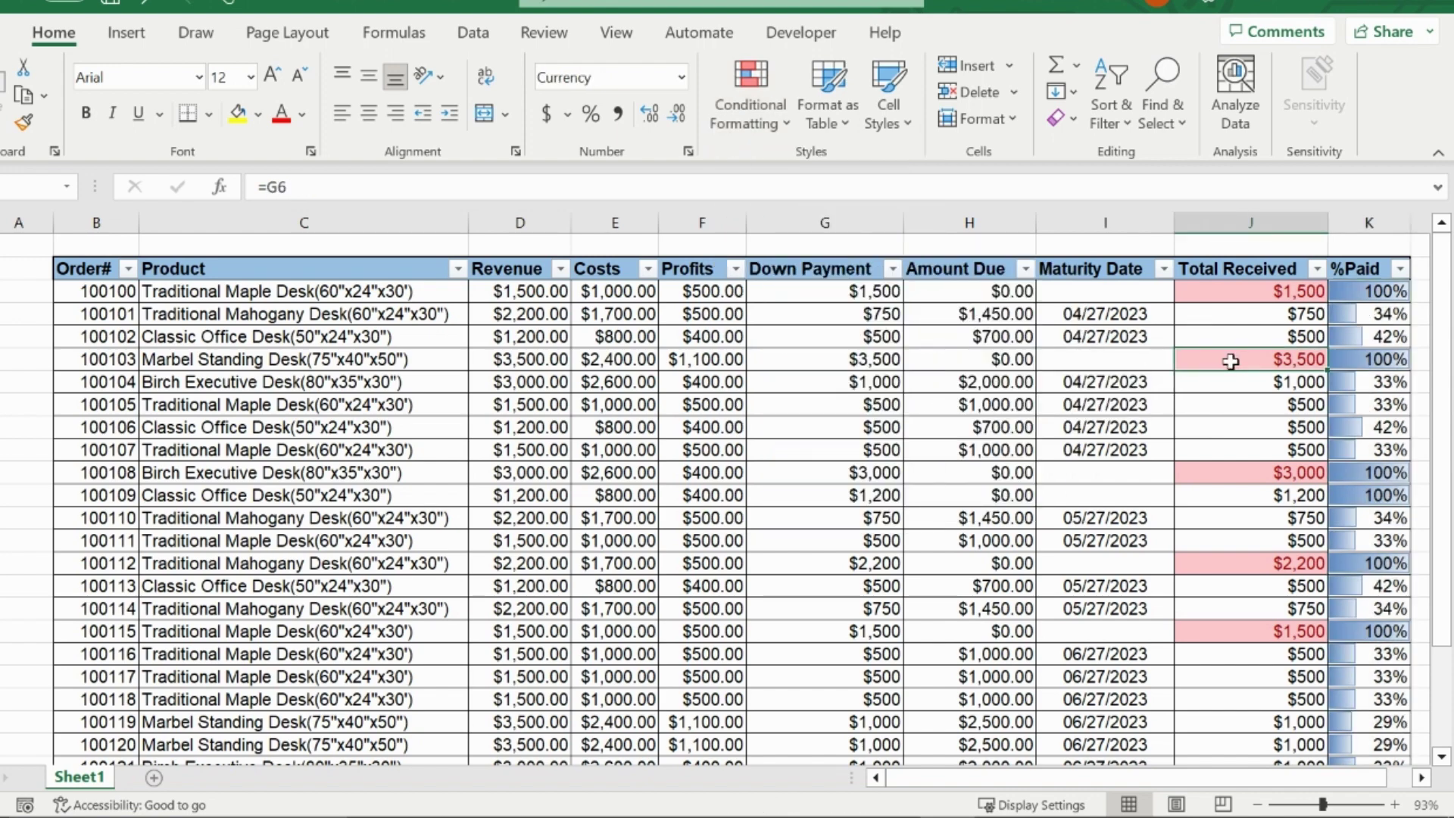
pyautogui.click(1395, 315)
pyautogui.click(1392, 337)
pyautogui.click(1386, 317)
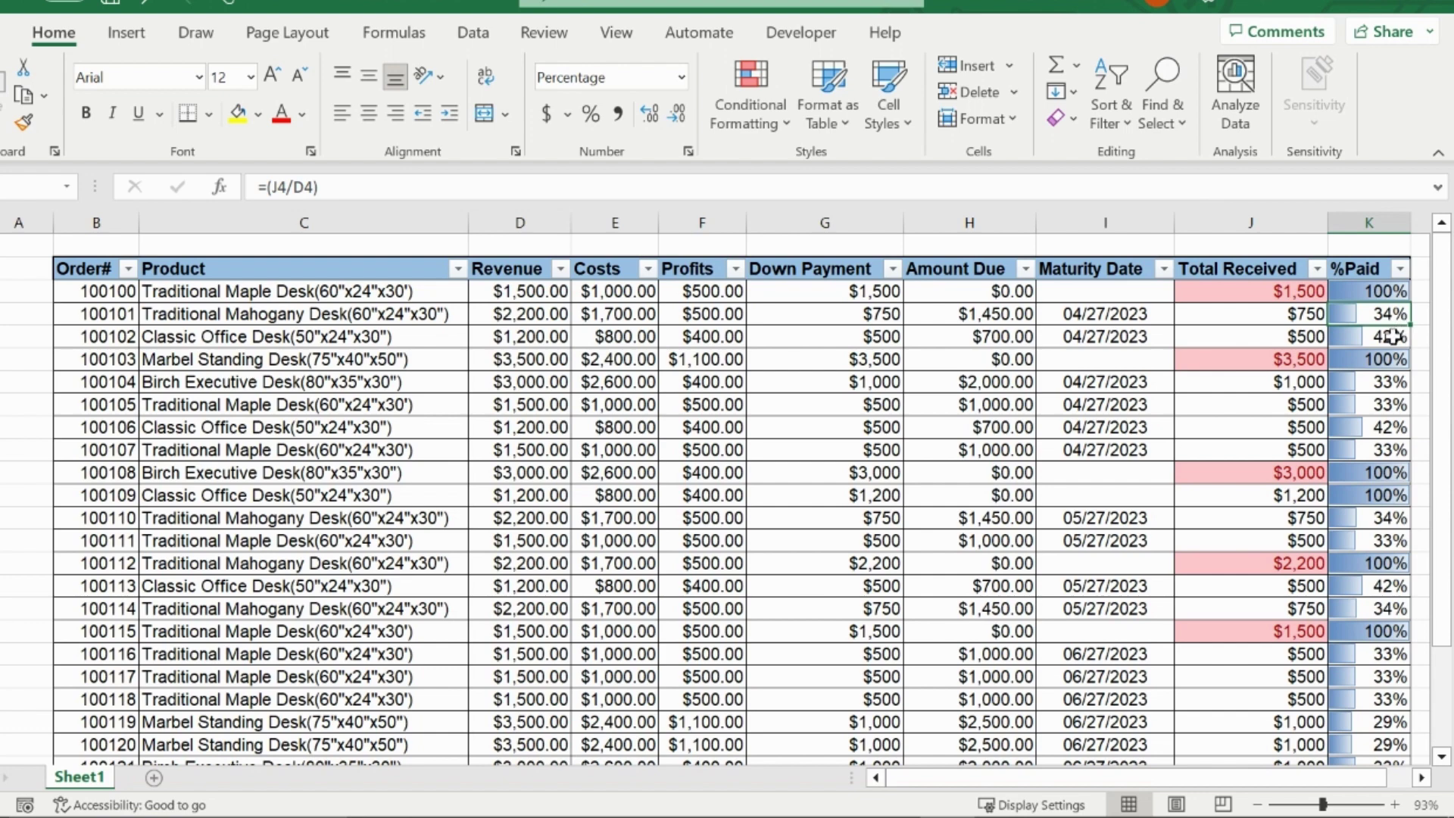
pyautogui.click(1387, 334)
pyautogui.click(1383, 308)
pyautogui.click(1383, 301)
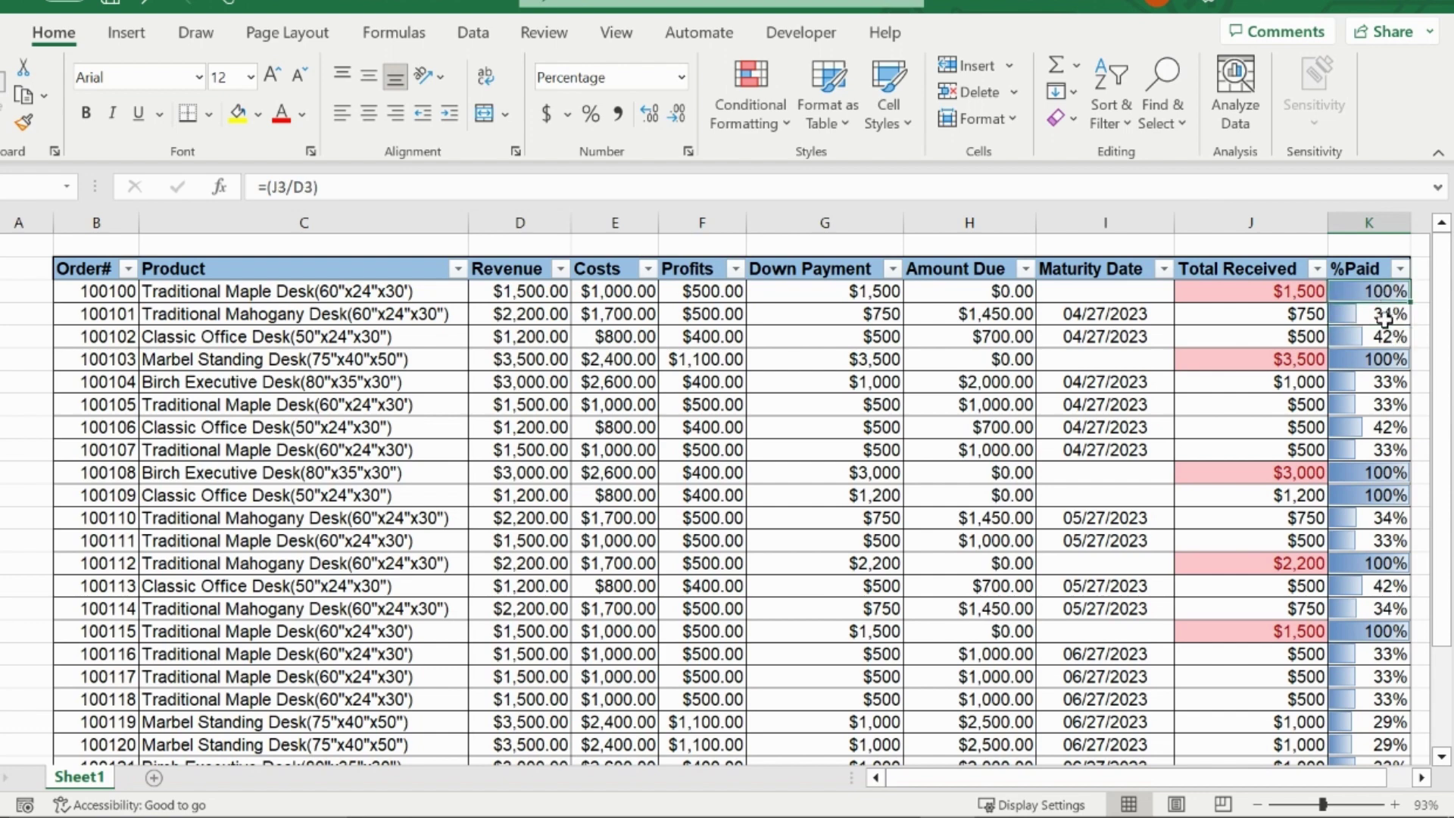
# Select the Amount Due values from H3 down and apply the Green - Yellow - Red Color Scale
pyautogui.click(979, 293)
pyautogui.hotkey('ctrl', 'shift', 'Down')
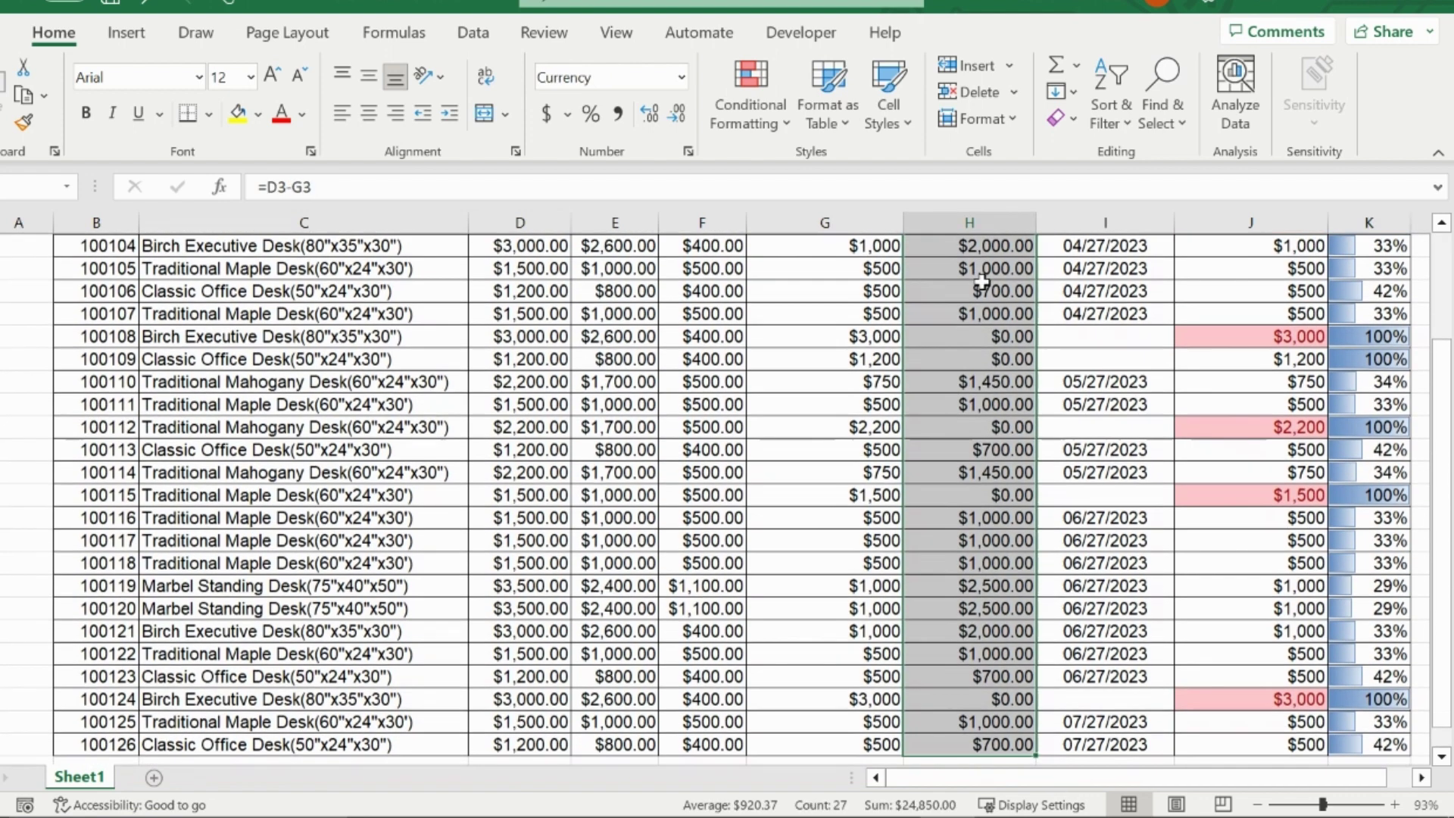
pyautogui.scroll(2, 982, 283)
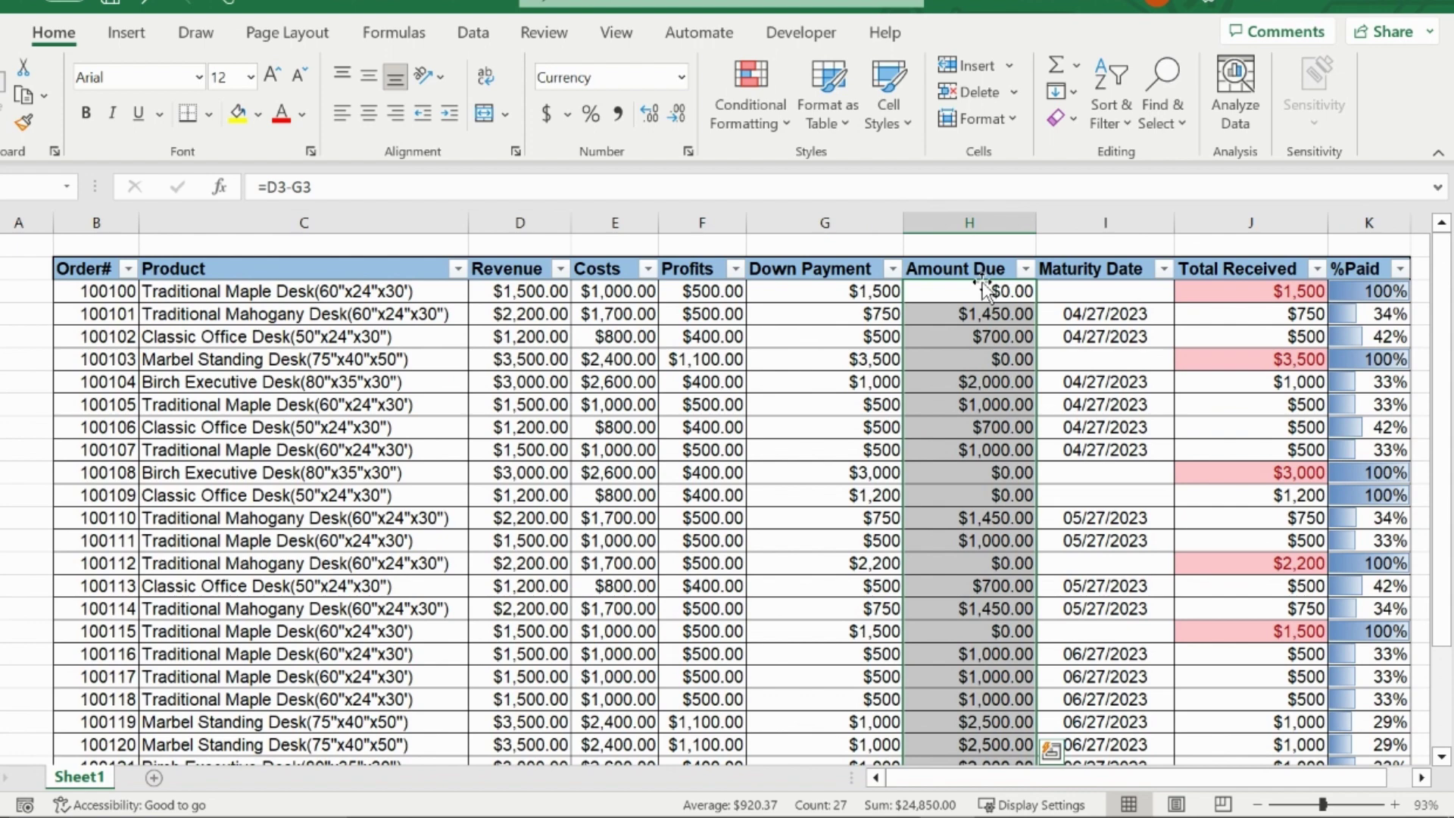
pyautogui.click(755, 105)
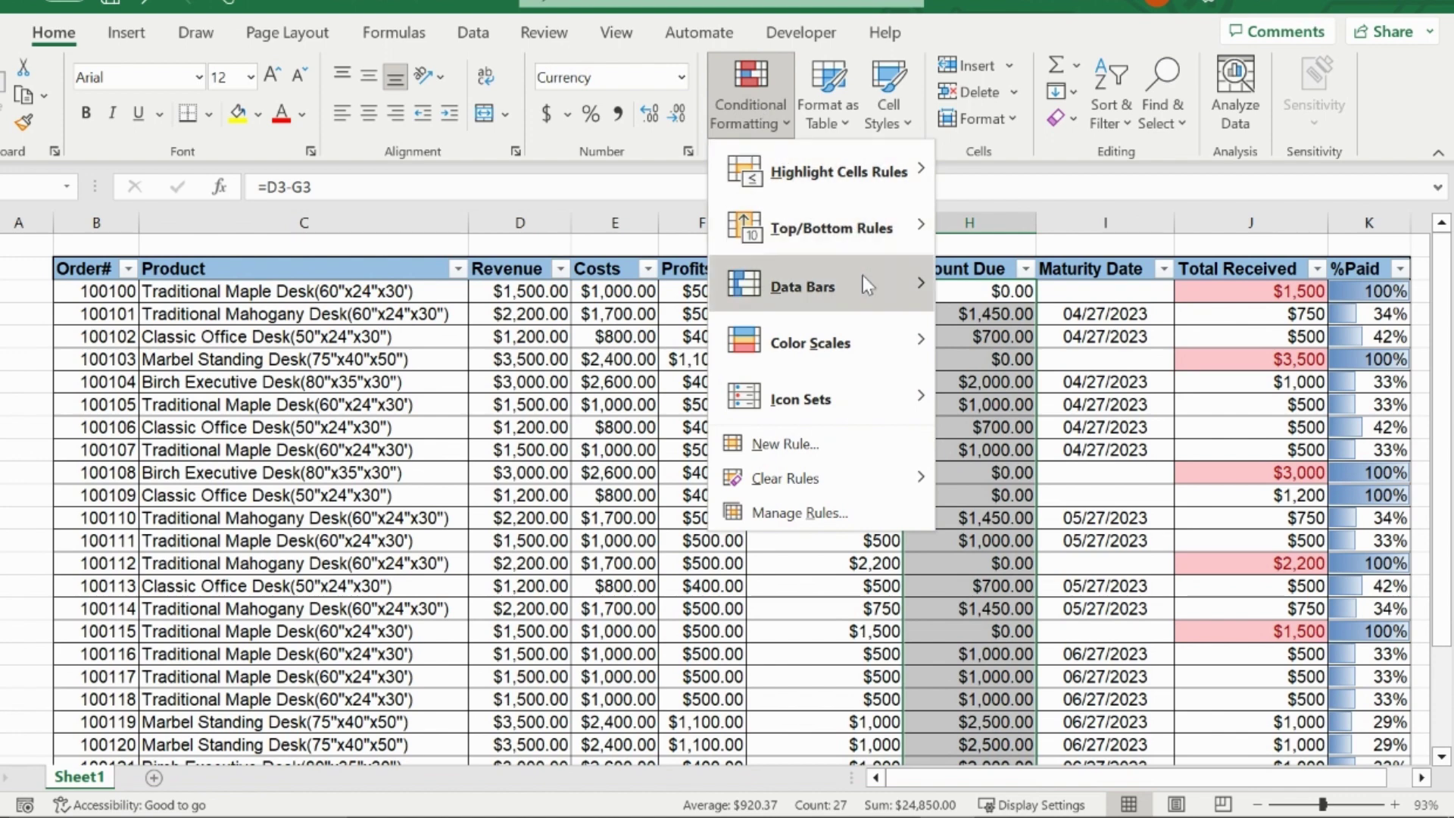
pyautogui.moveTo(846, 341)
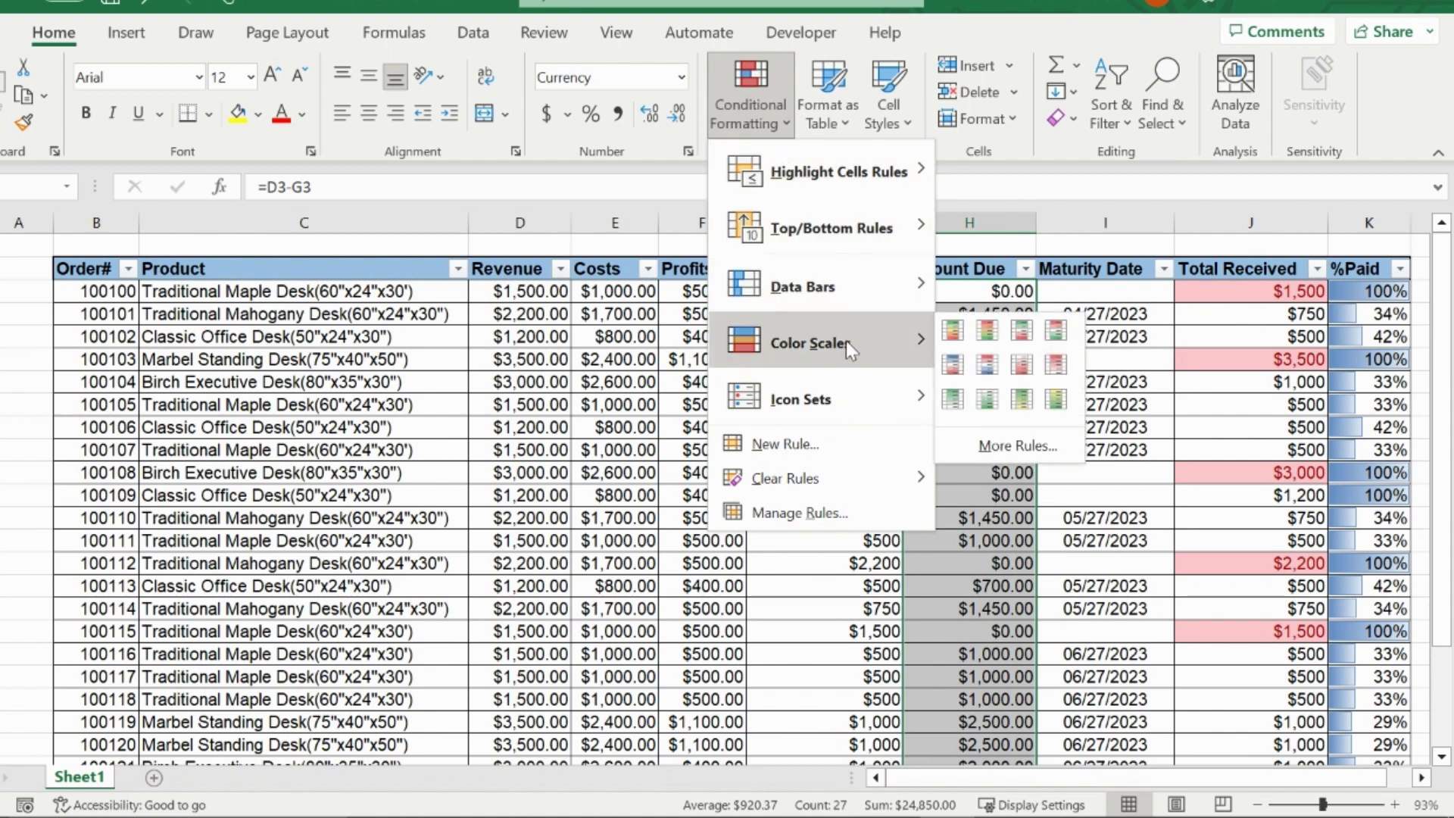
pyautogui.click(959, 338)
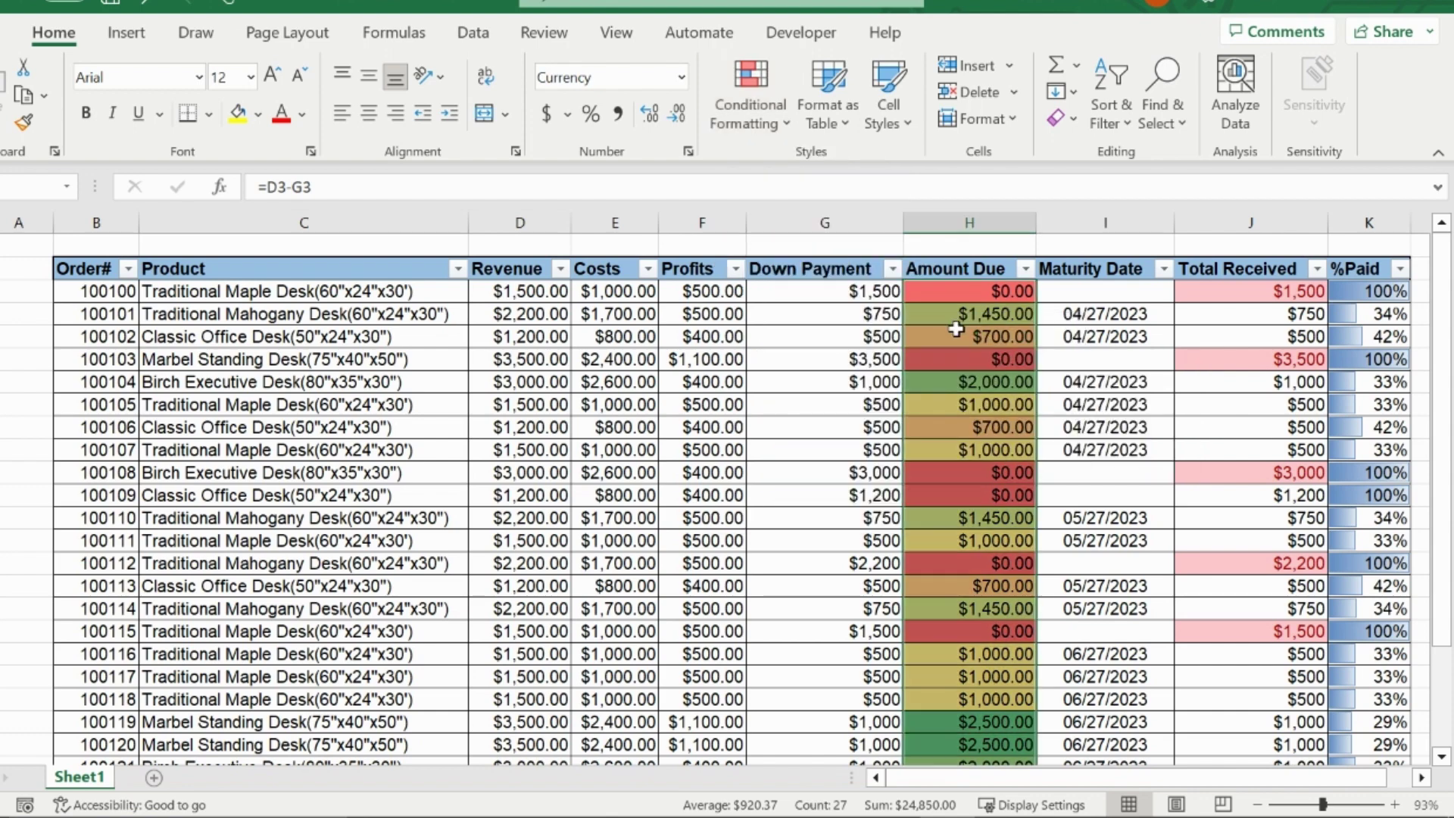
# Review the shaded Amount Due cells up and down the table
pyautogui.click(991, 358)
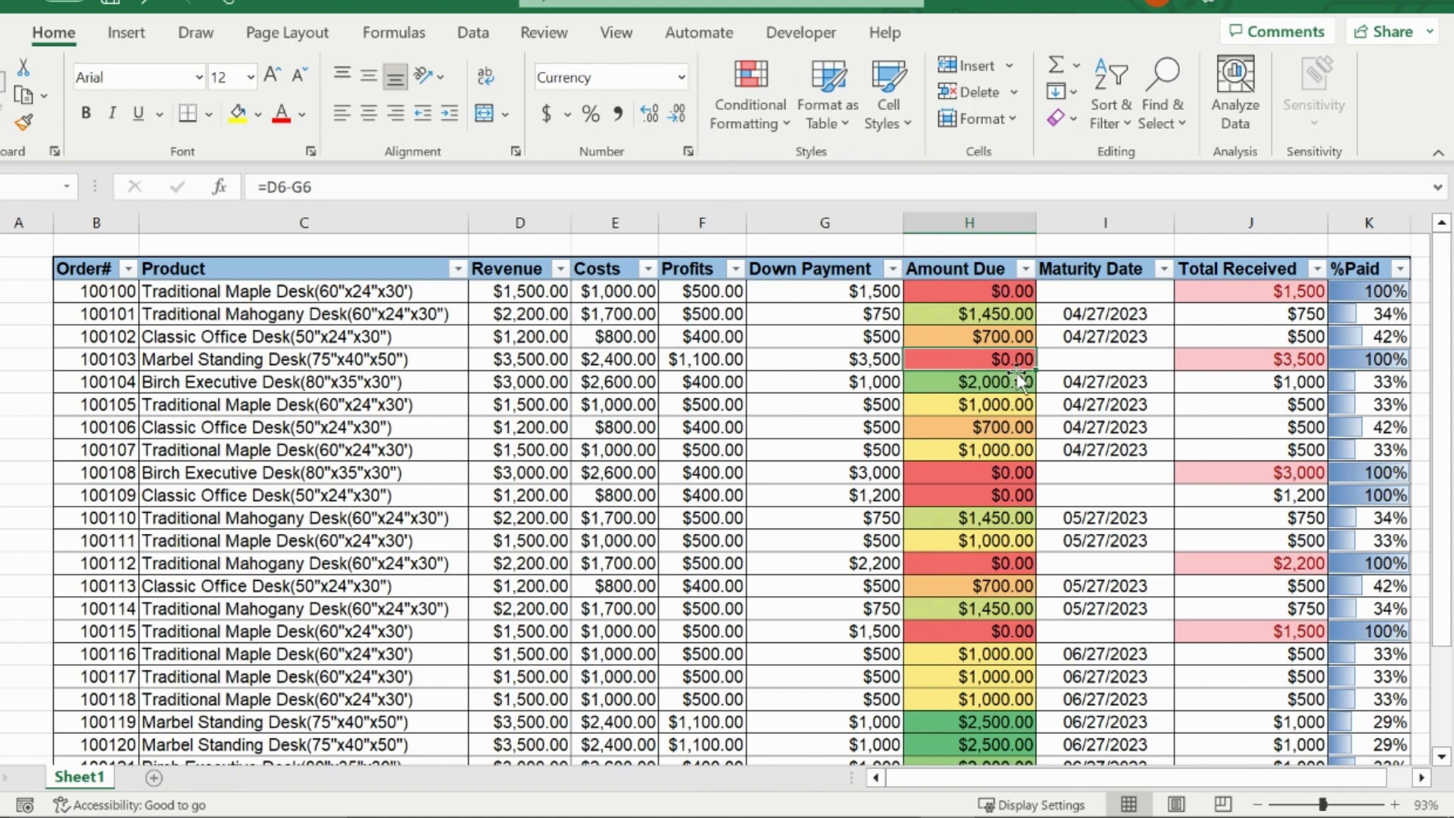
pyautogui.scroll(-2, 1014, 336)
pyautogui.scroll(-2, 1007, 485)
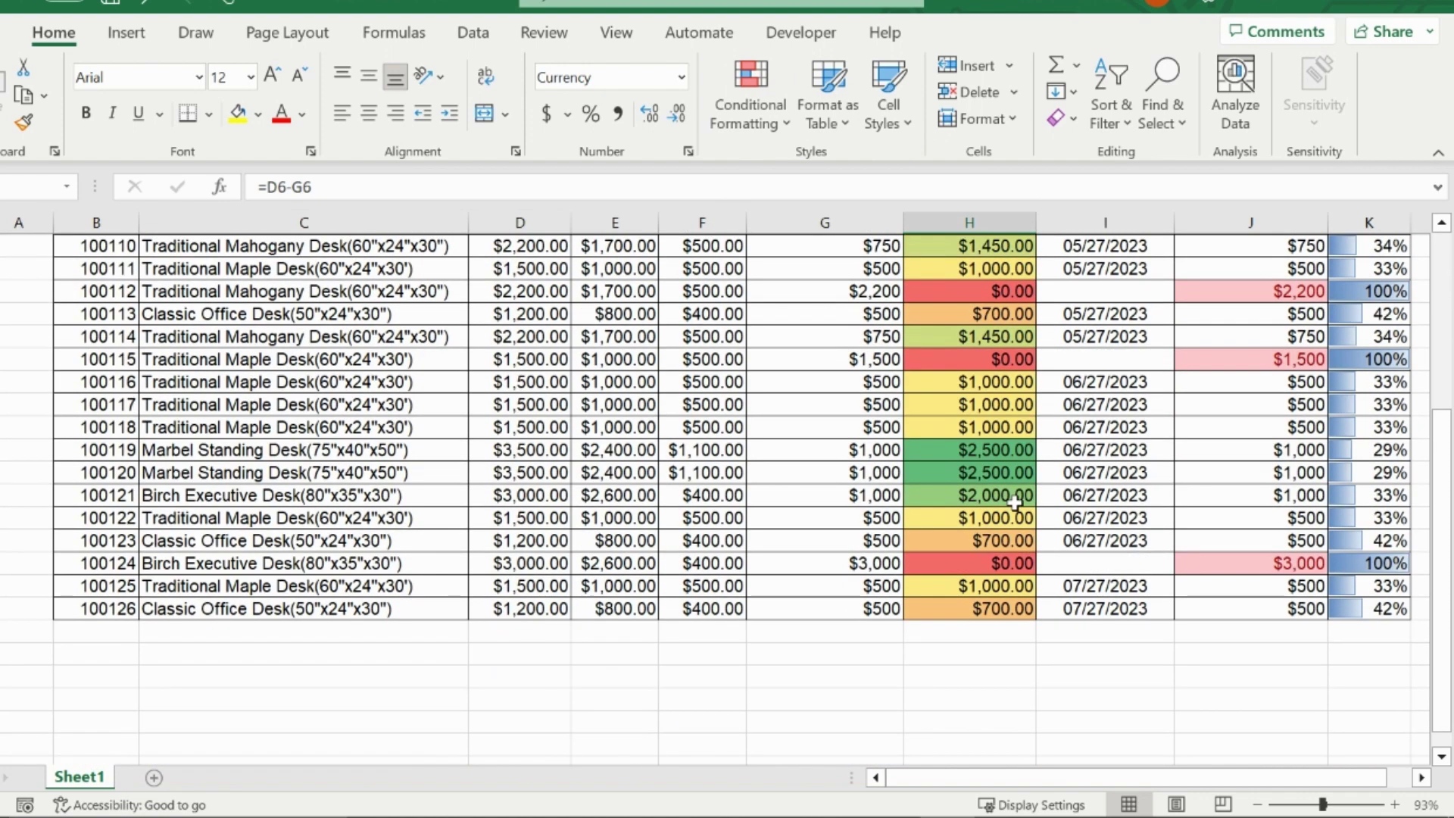
pyautogui.click(999, 454)
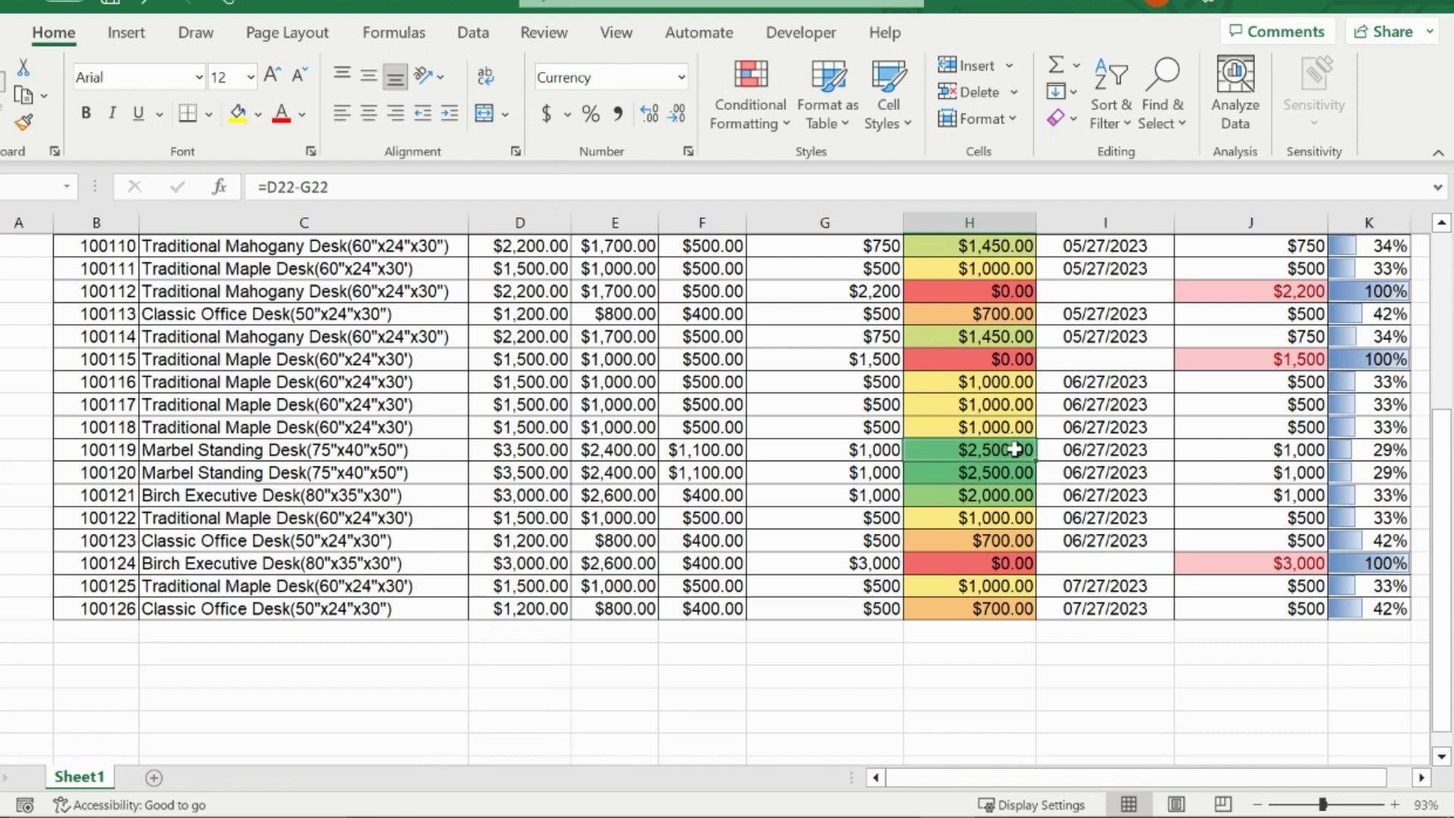
pyautogui.scroll(2, 1015, 450)
pyautogui.click(1006, 358)
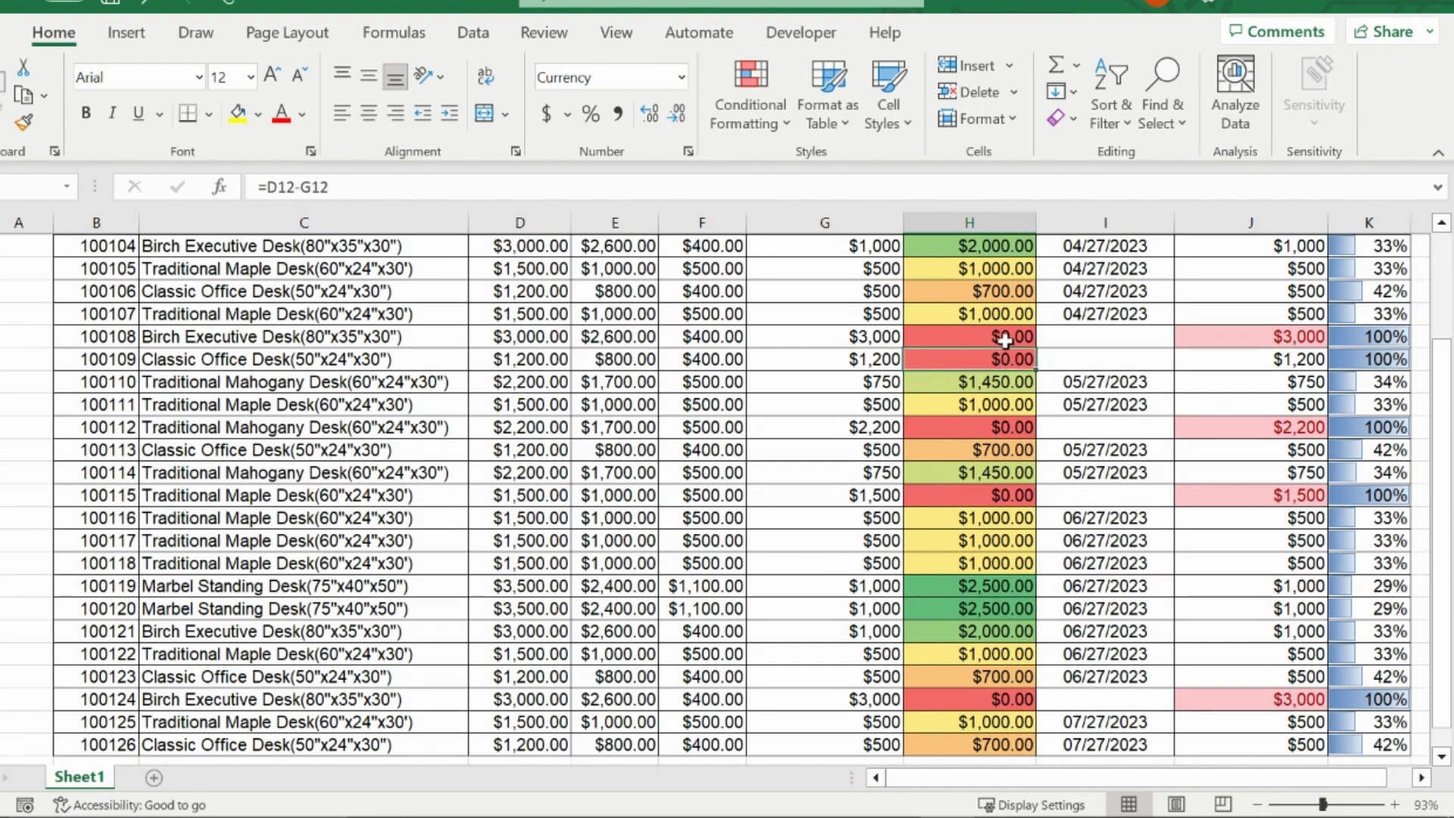
pyautogui.click(1006, 339)
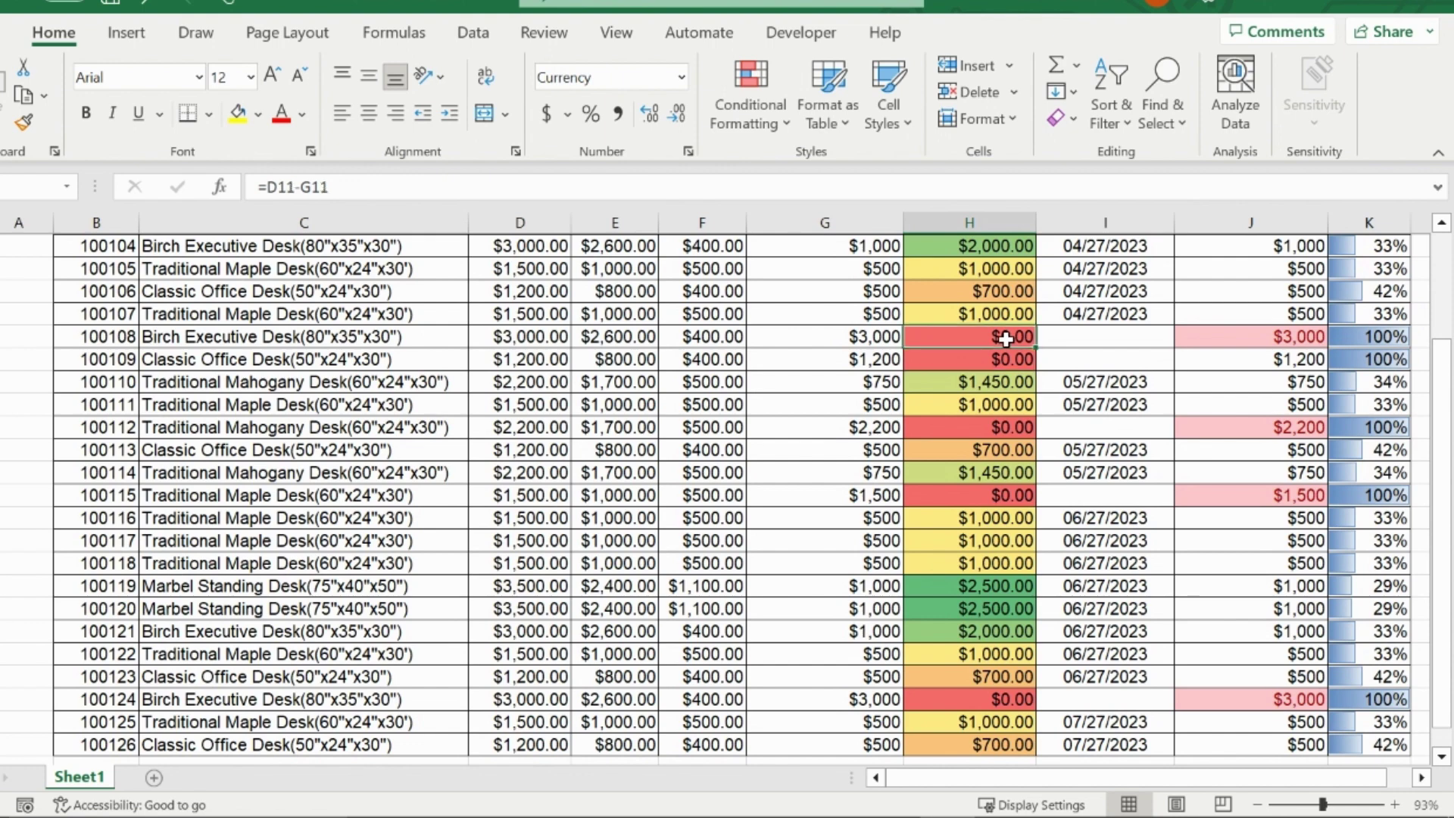
pyautogui.scroll(2, 1006, 339)
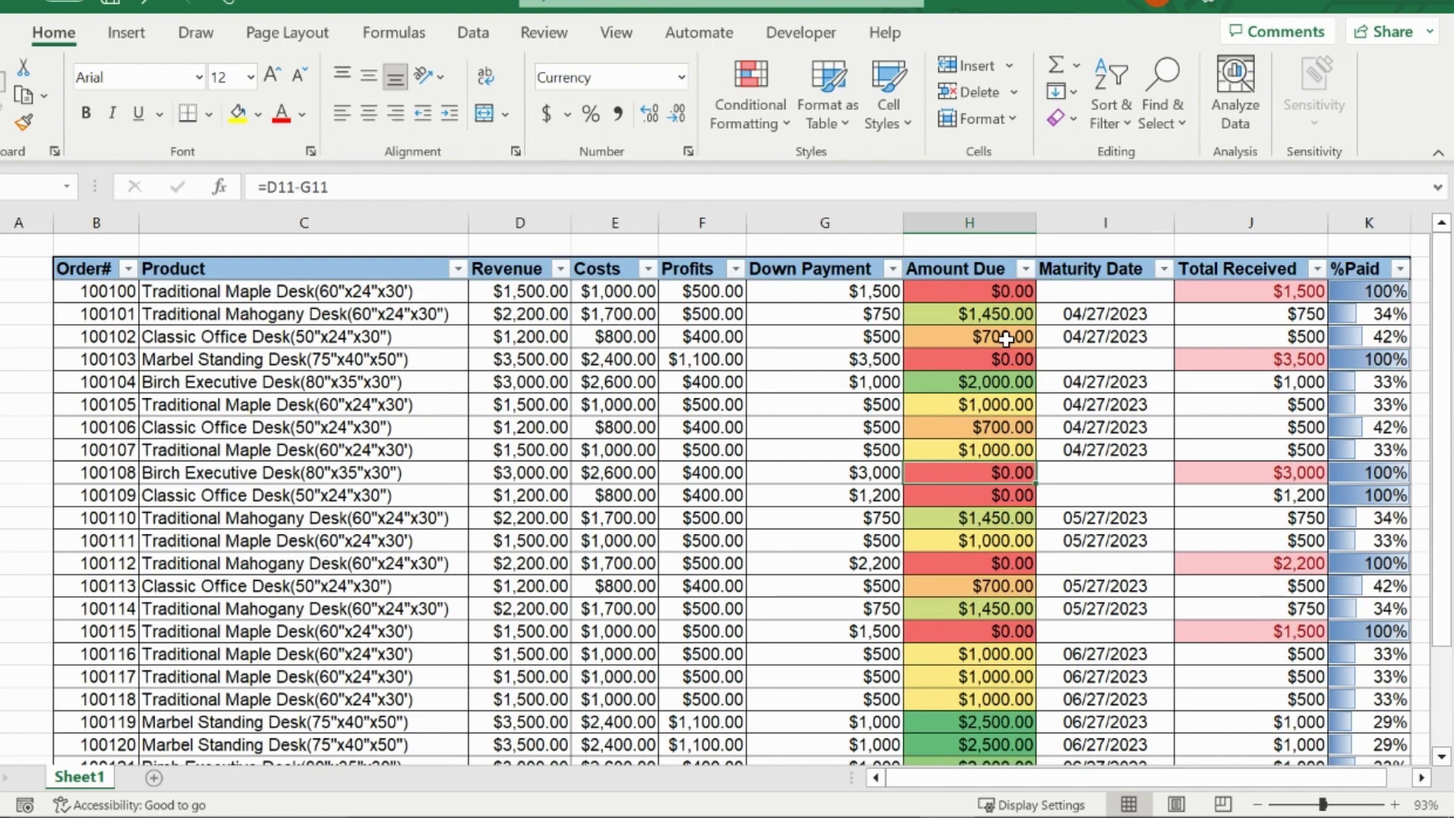
# Look over the Icon Sets choices without applying one
pyautogui.click(752, 127)
pyautogui.moveTo(894, 407)
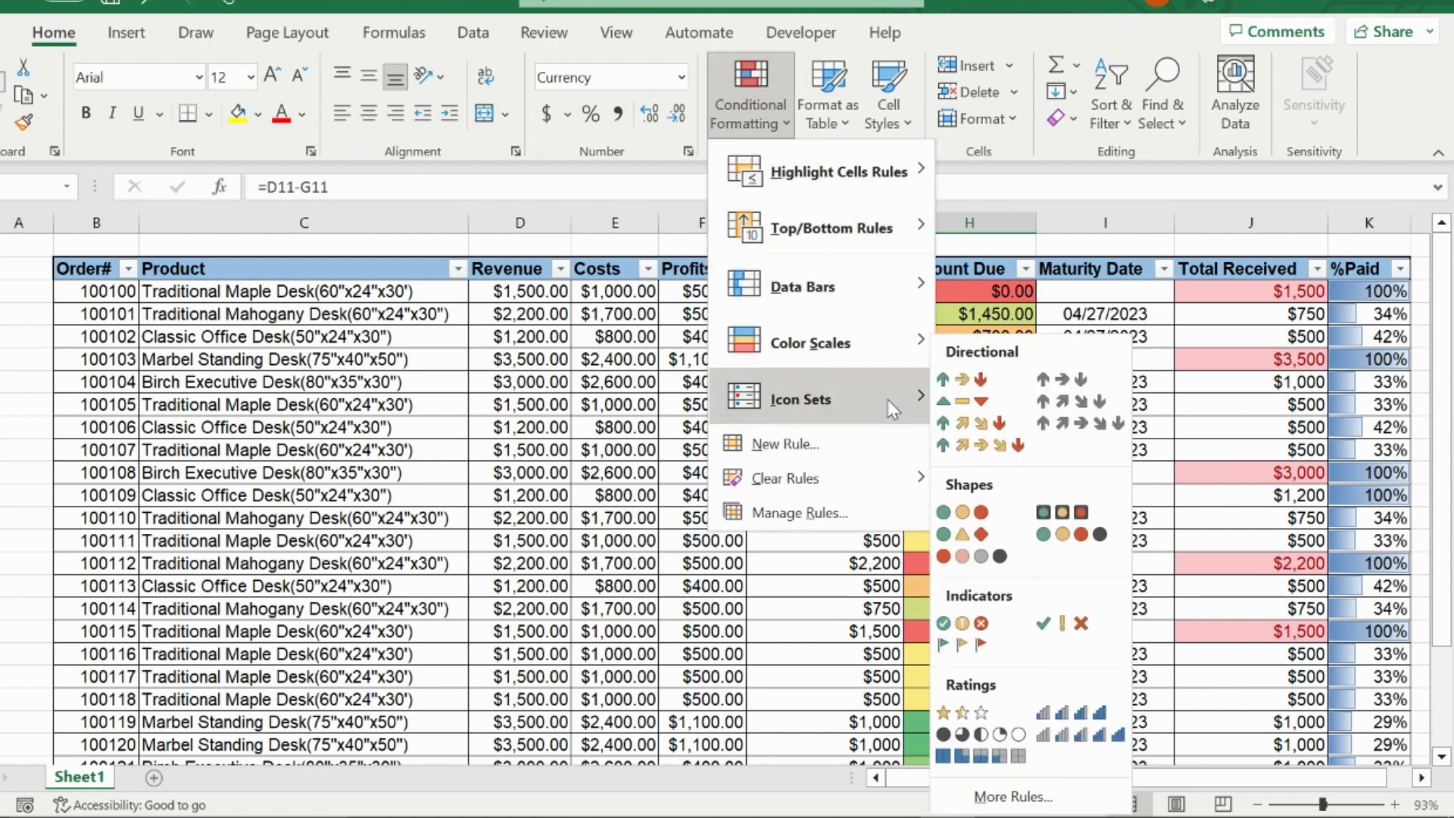
pyautogui.click(651, 318)
pyautogui.click(749, 106)
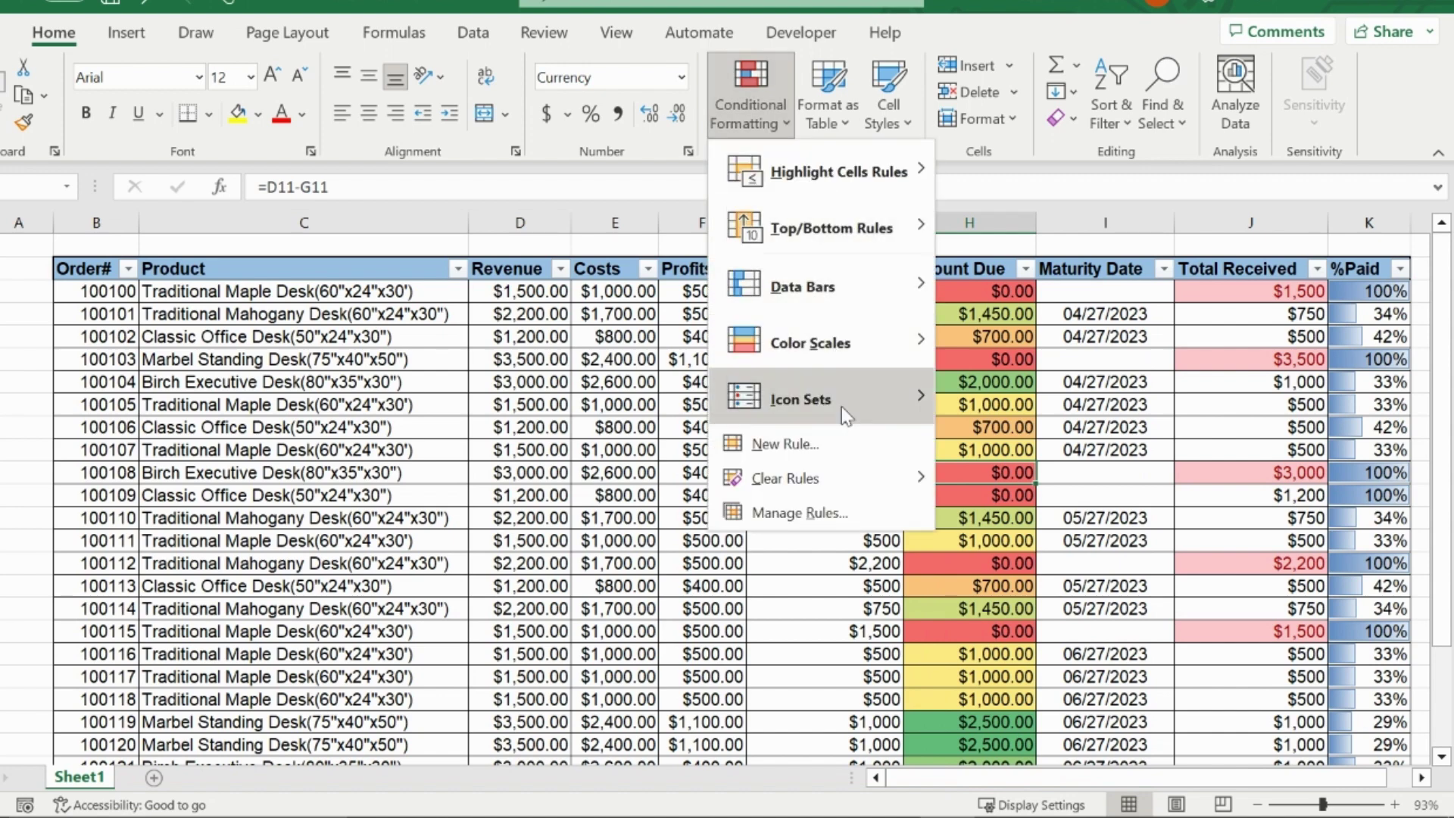
pyautogui.click(625, 356)
# Select the Profits values from F3 to the last row and apply 3 Arrows (Colored)
pyautogui.click(714, 295)
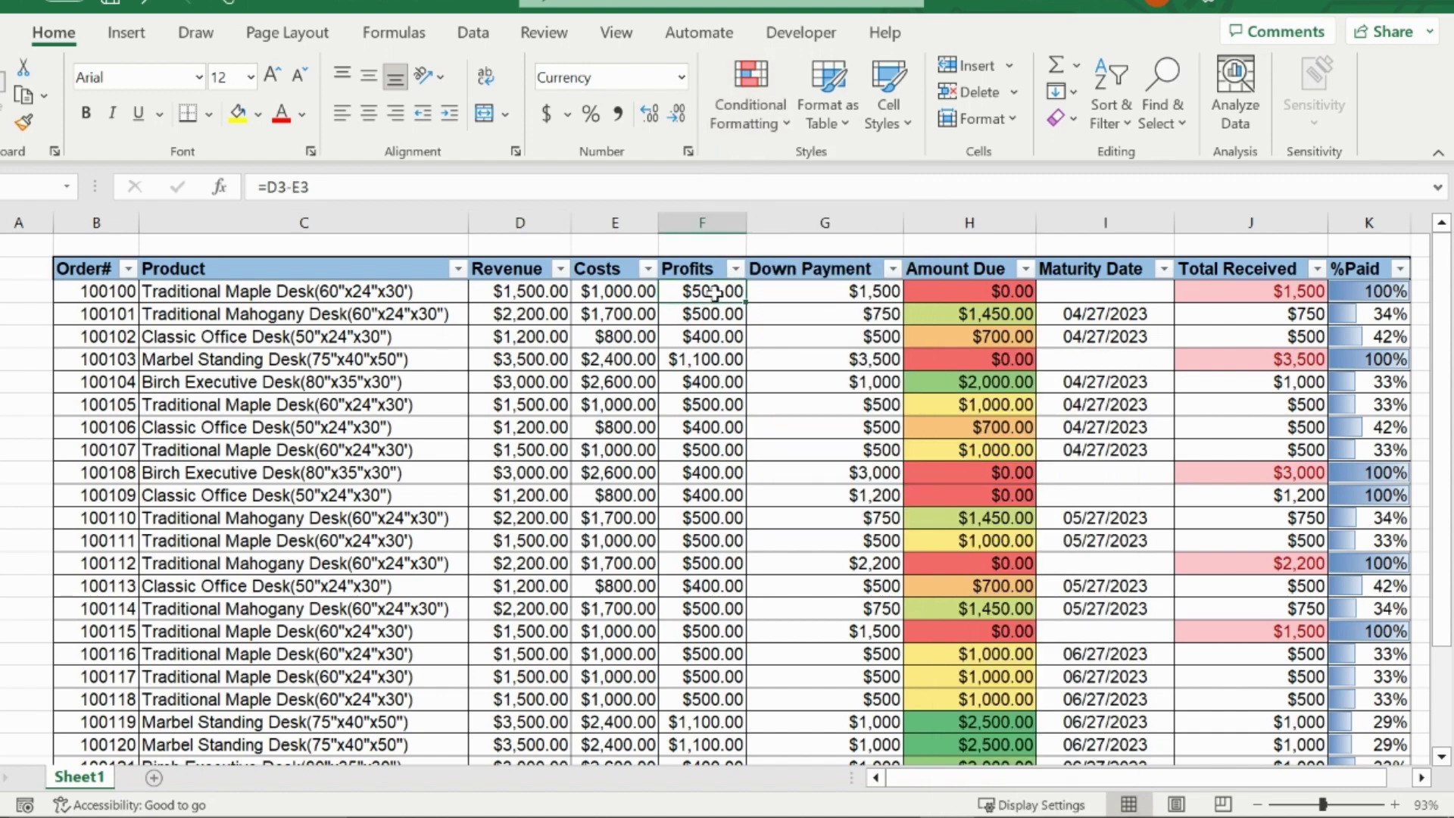
pyautogui.hotkey('ctrl', 'shift', 'Down')
pyautogui.scroll(2, 714, 293)
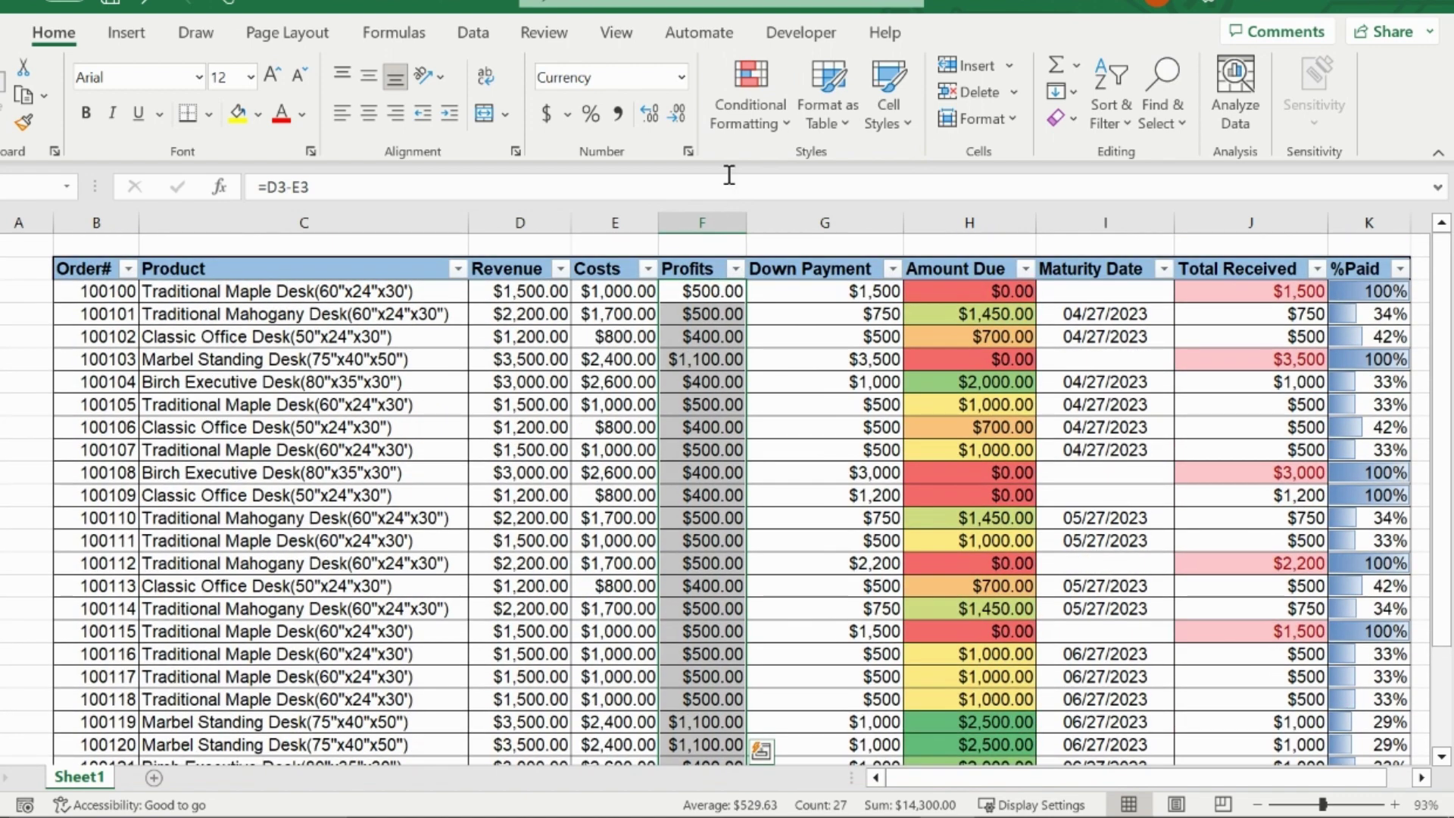
pyautogui.click(757, 116)
pyautogui.moveTo(909, 415)
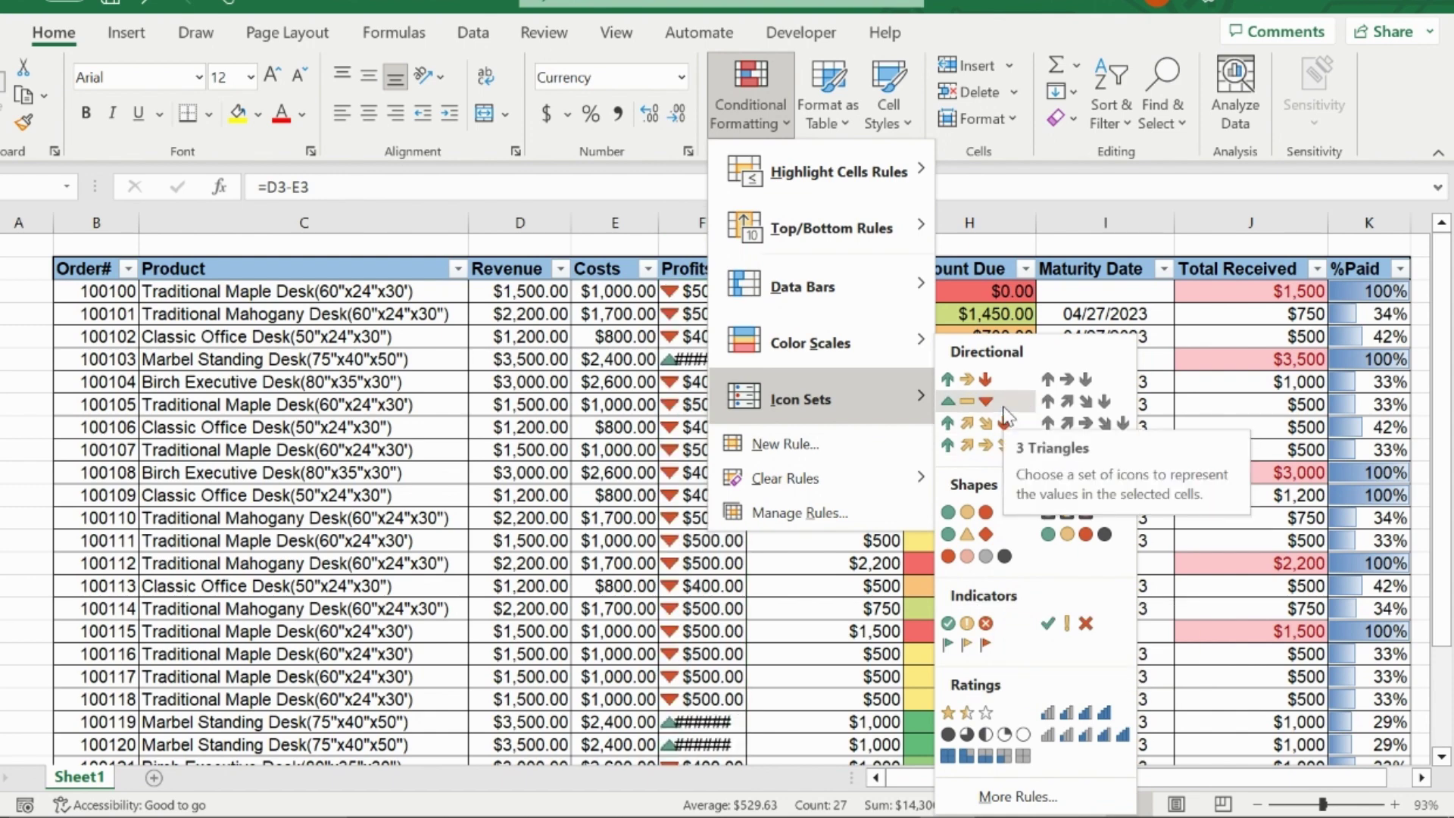
pyautogui.click(971, 384)
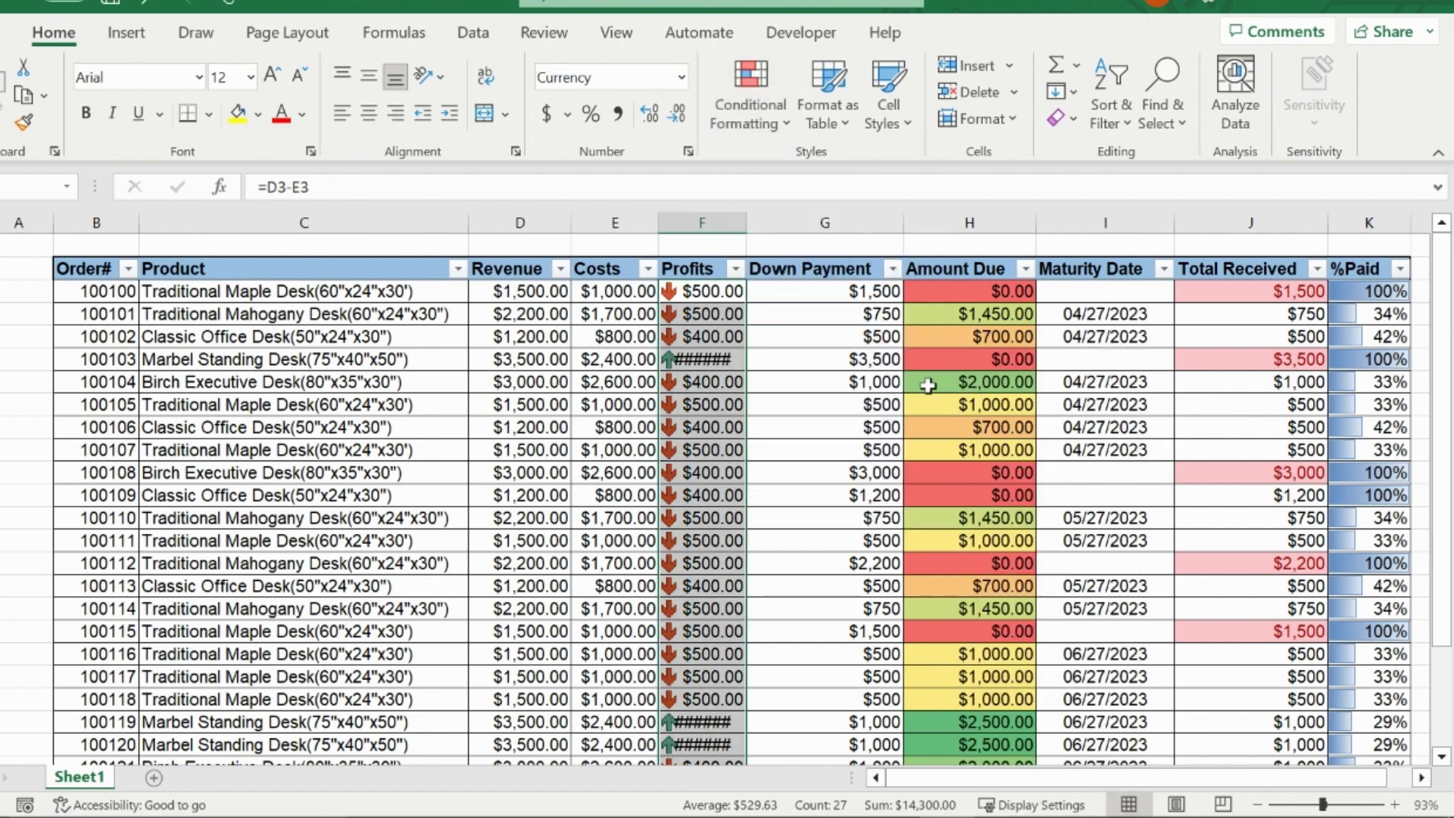
# Autofit the Profits column width and check the arrows on the $1,100.00 and $400.00 cells
pyautogui.click(814, 382)
pyautogui.doubleClick(755, 224)
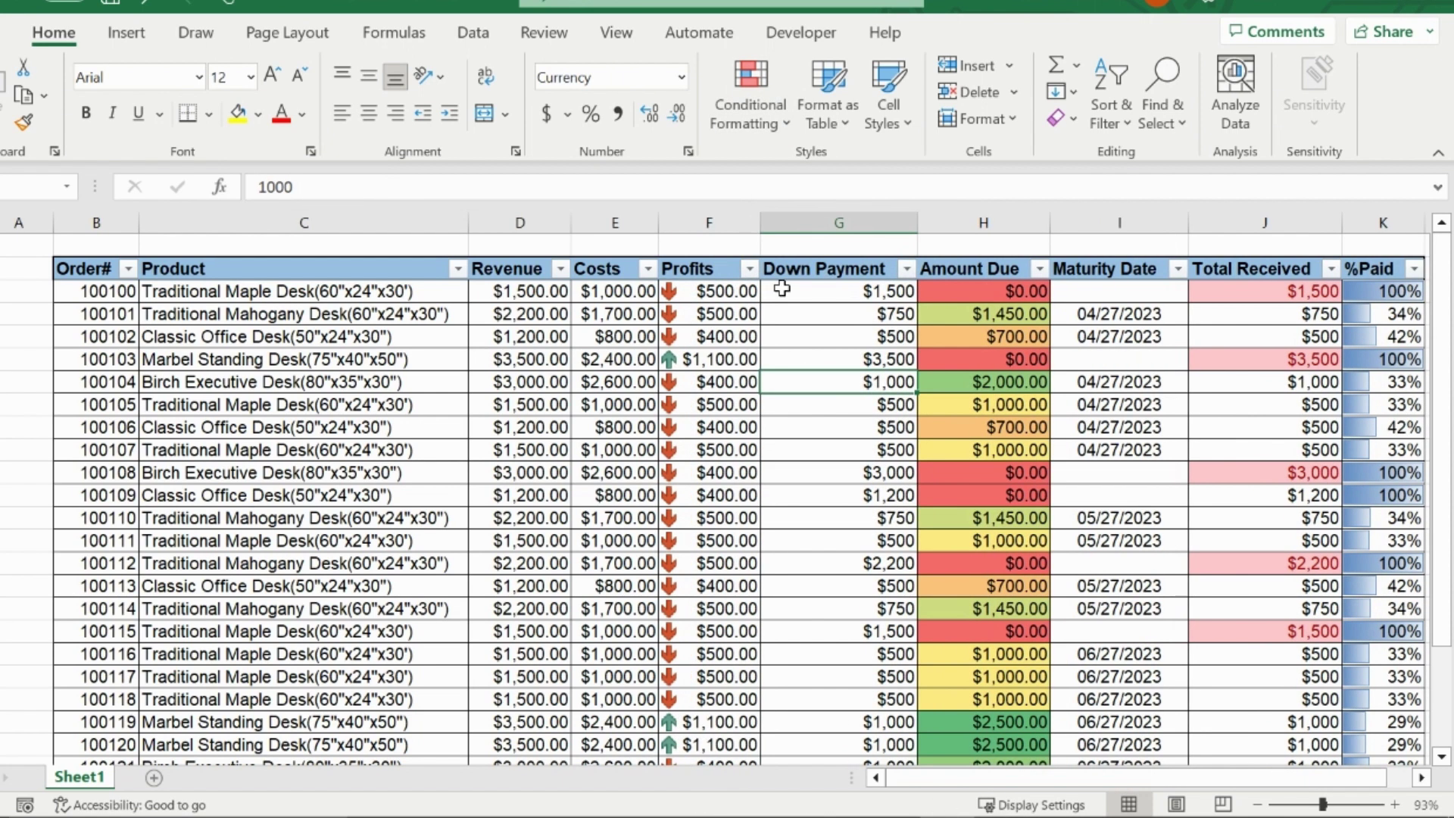
pyautogui.click(808, 359)
pyautogui.click(721, 359)
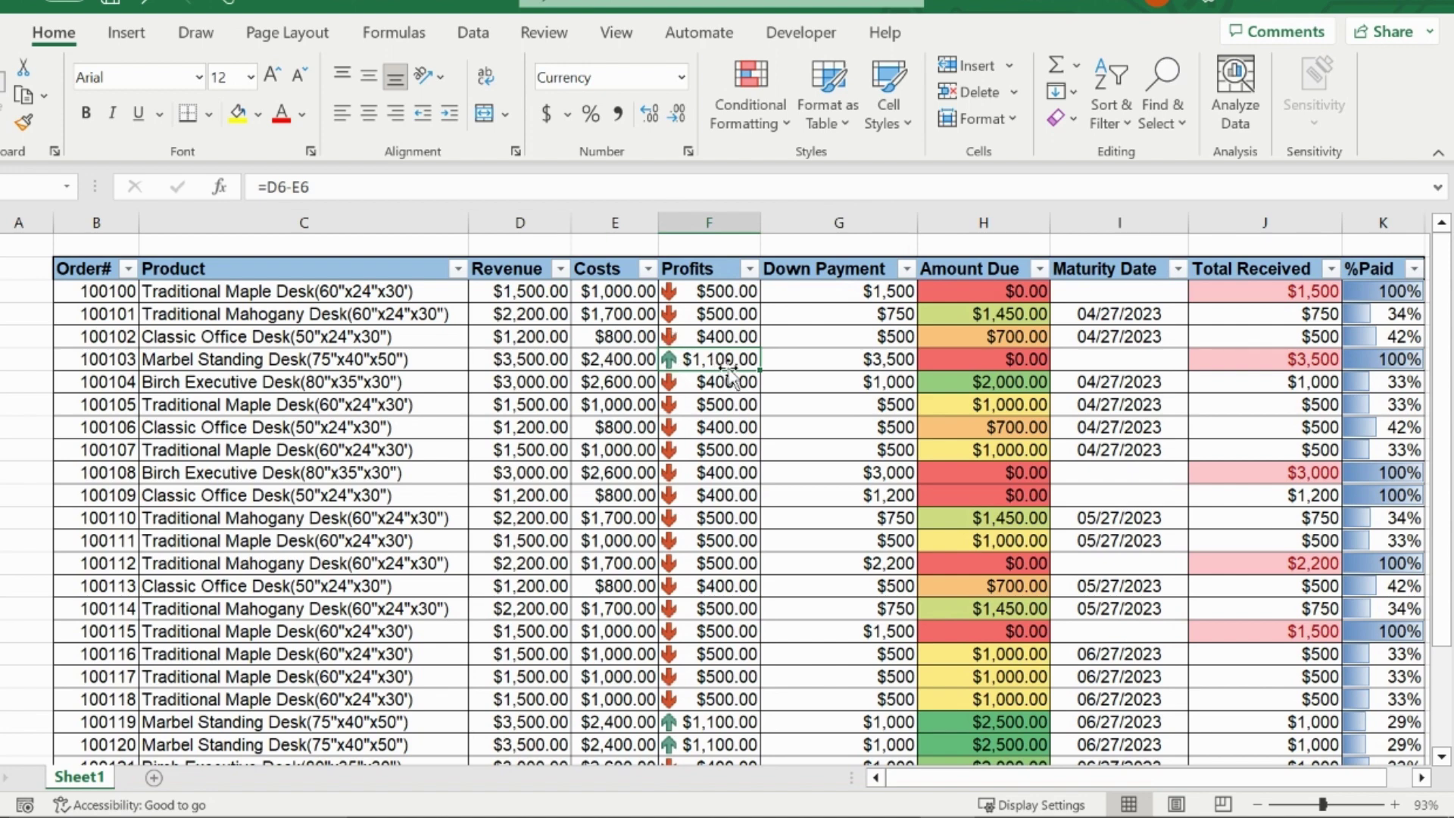
pyautogui.click(690, 333)
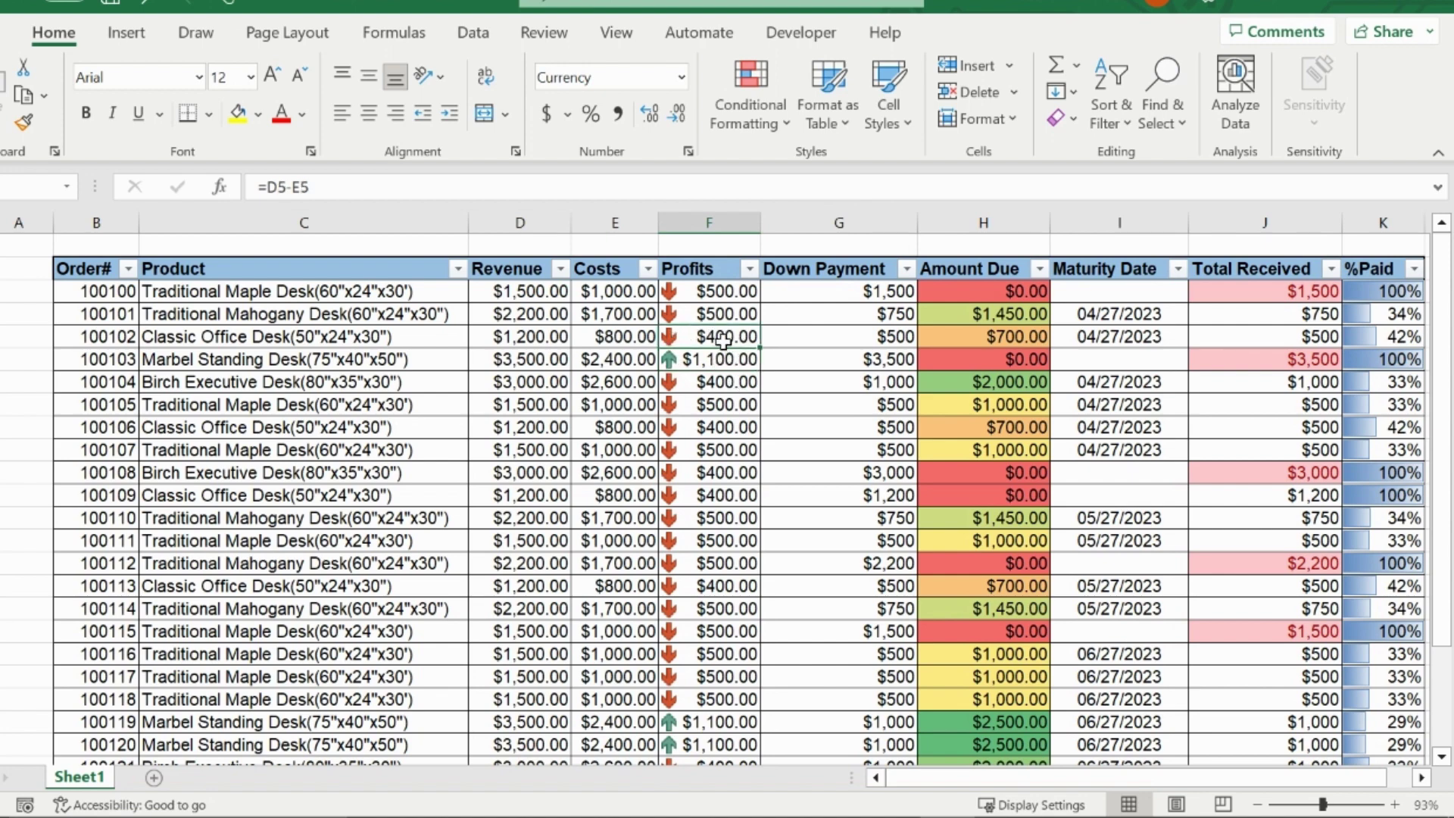
pyautogui.scroll(-2, 735, 424)
pyautogui.scroll(-1, 738, 454)
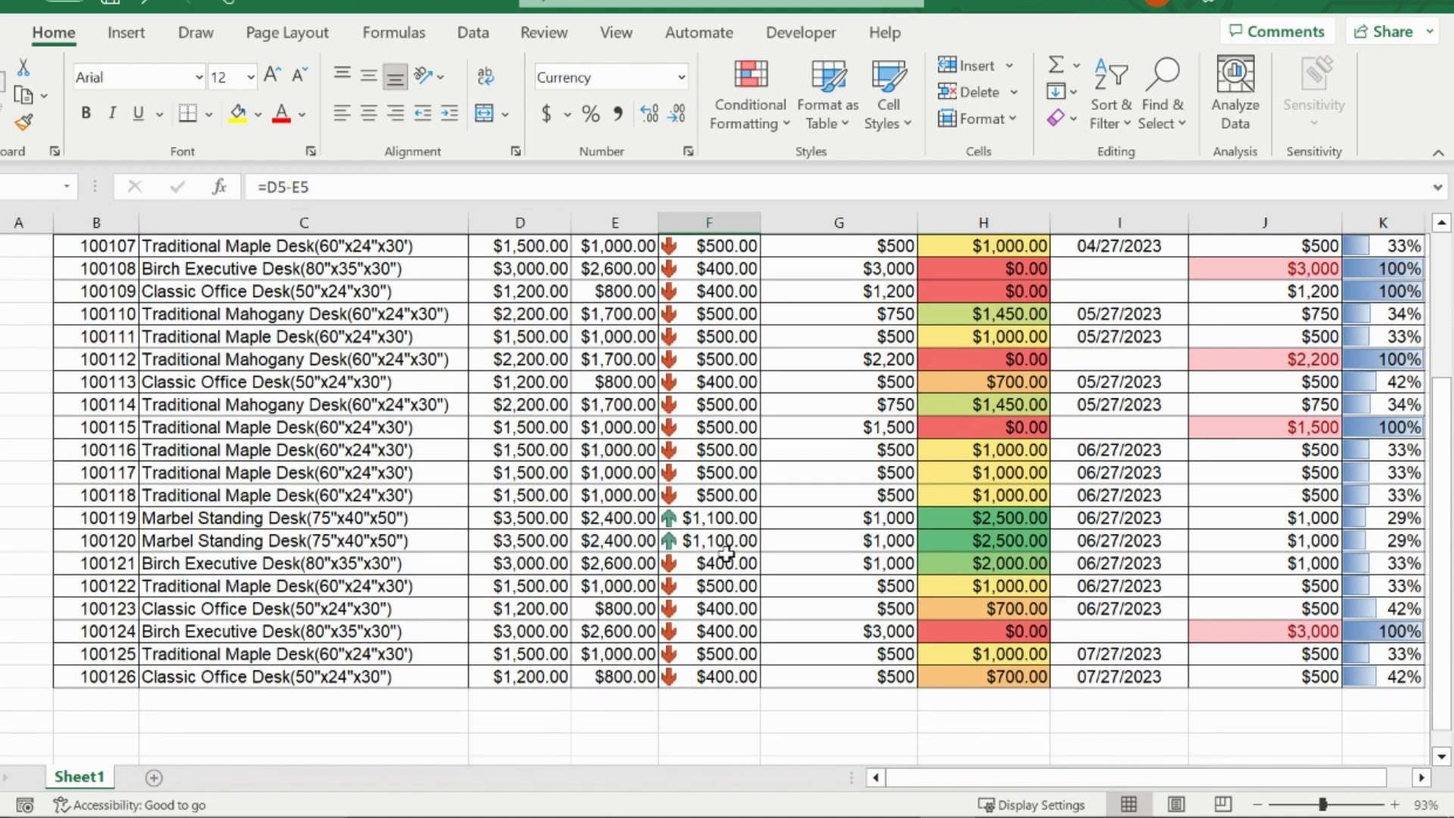
pyautogui.scroll(3, 727, 542)
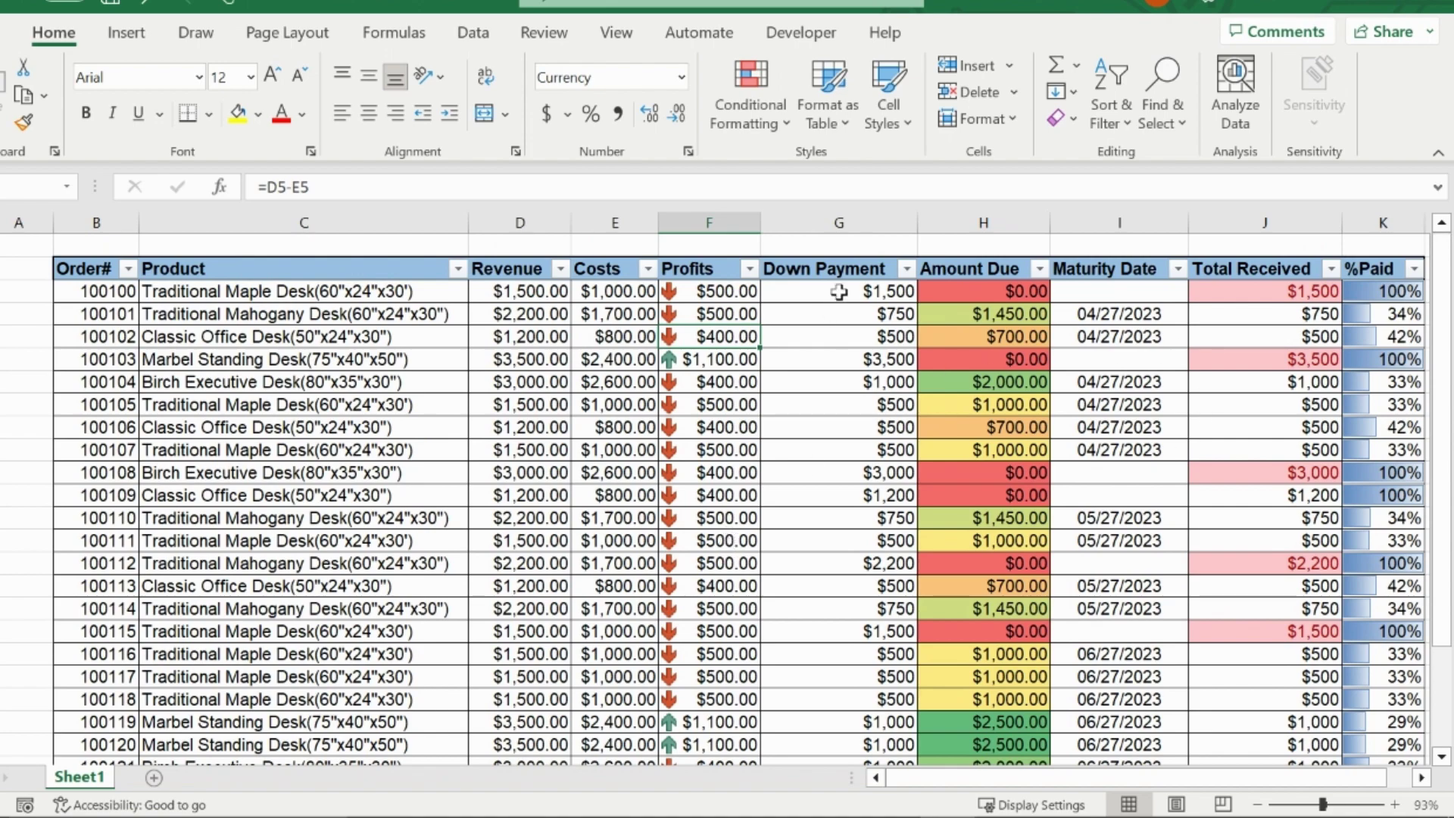
# Select the Down Payment values and apply the 3 Traffic Lights icon set
pyautogui.moveTo(838, 293); pyautogui.dragTo(840, 745)
pyautogui.click(765, 103)
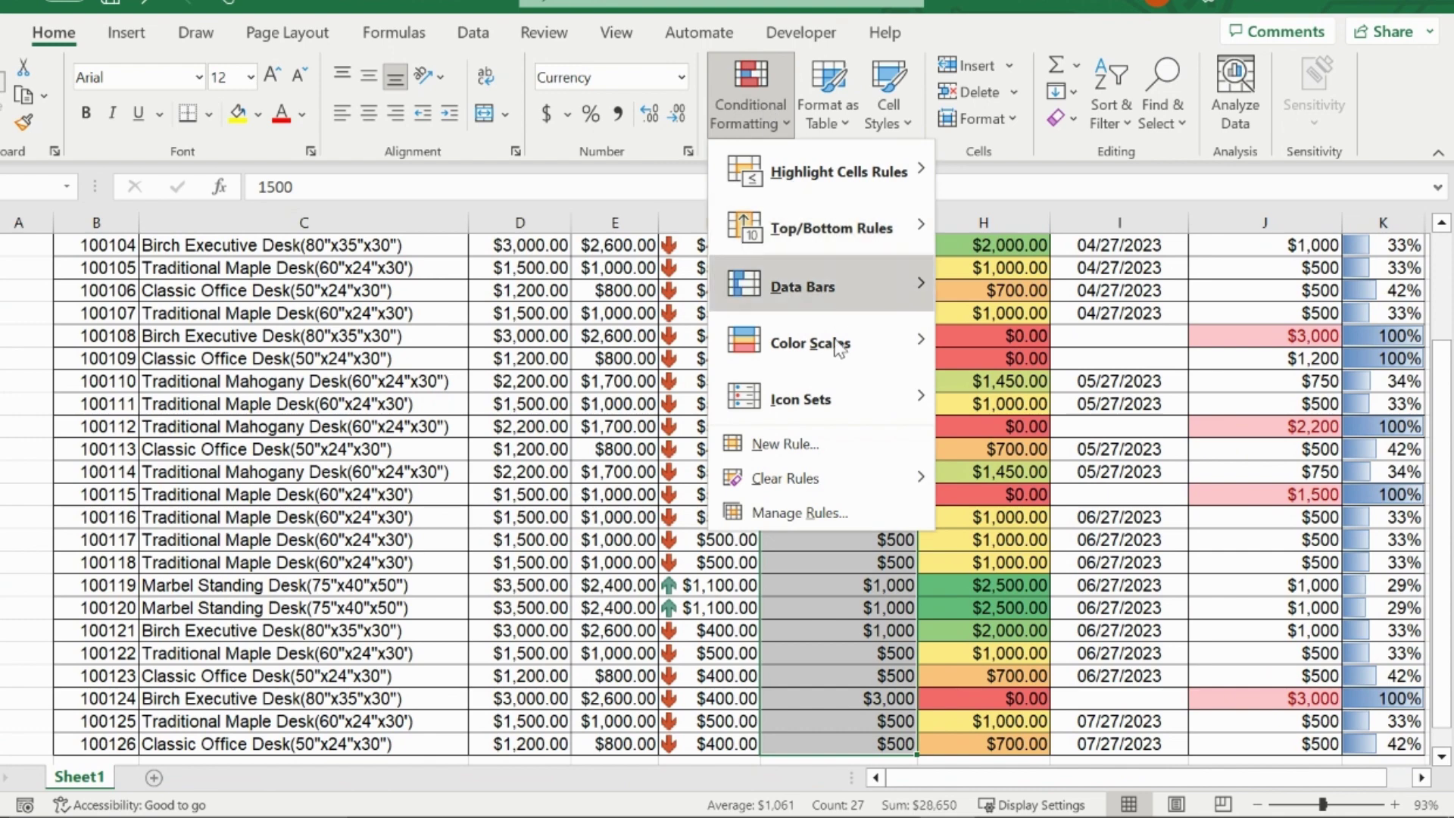
pyautogui.moveTo(856, 404)
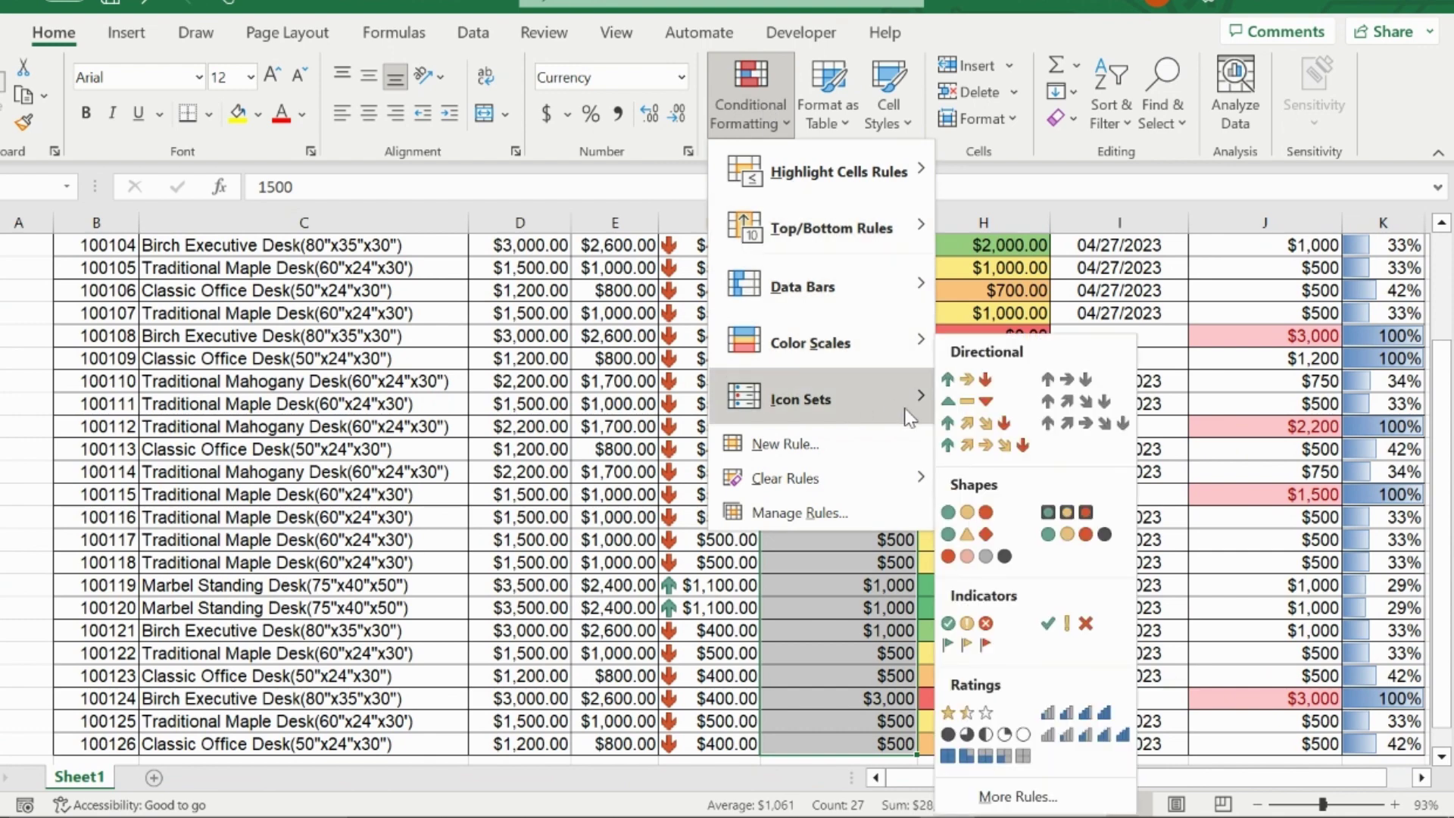
pyautogui.click(977, 512)
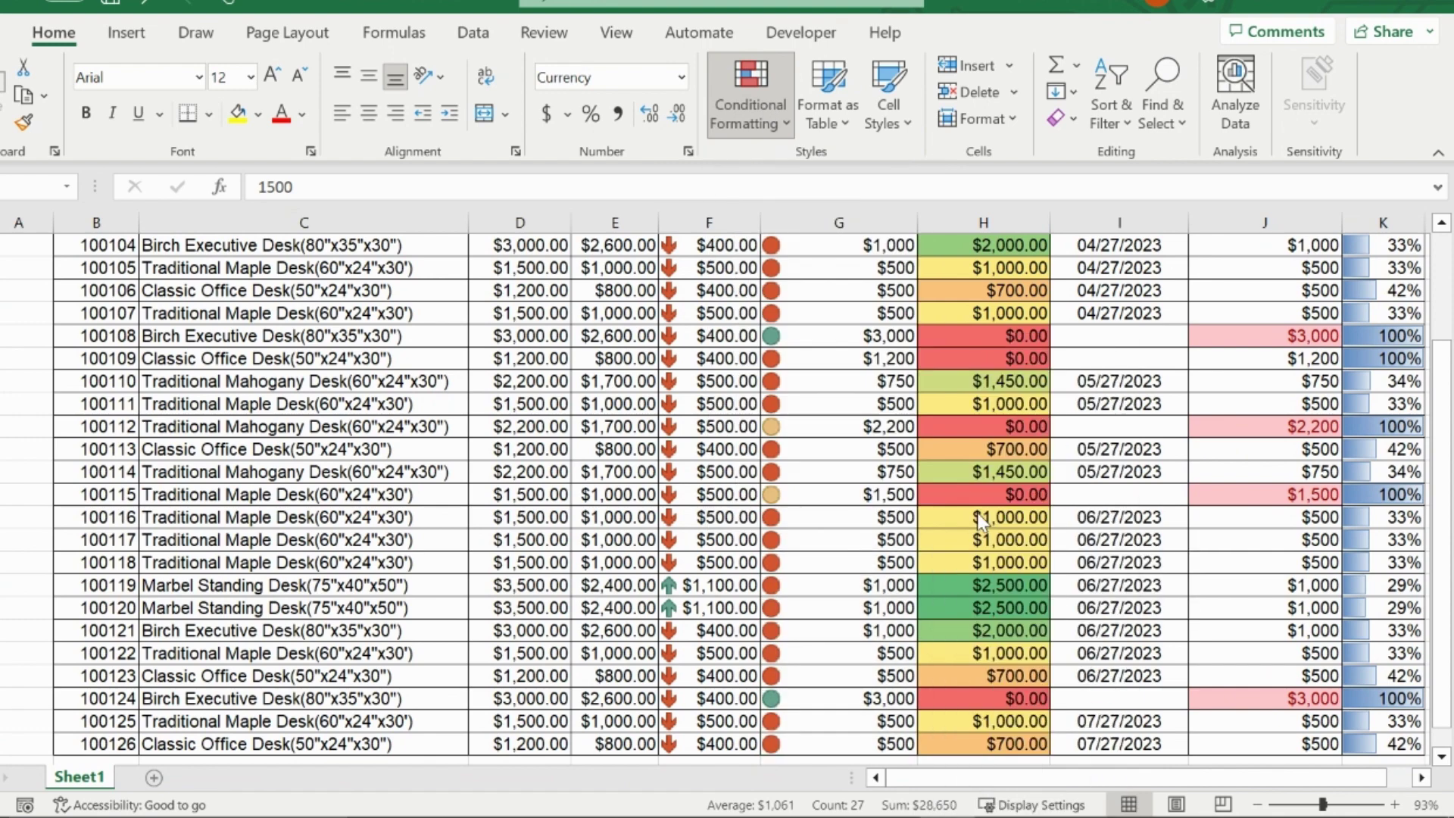
# Compare Down Payment amounts, such as $500, with their traffic-light circles
pyautogui.click(850, 478)
pyautogui.scroll(2, 850, 482)
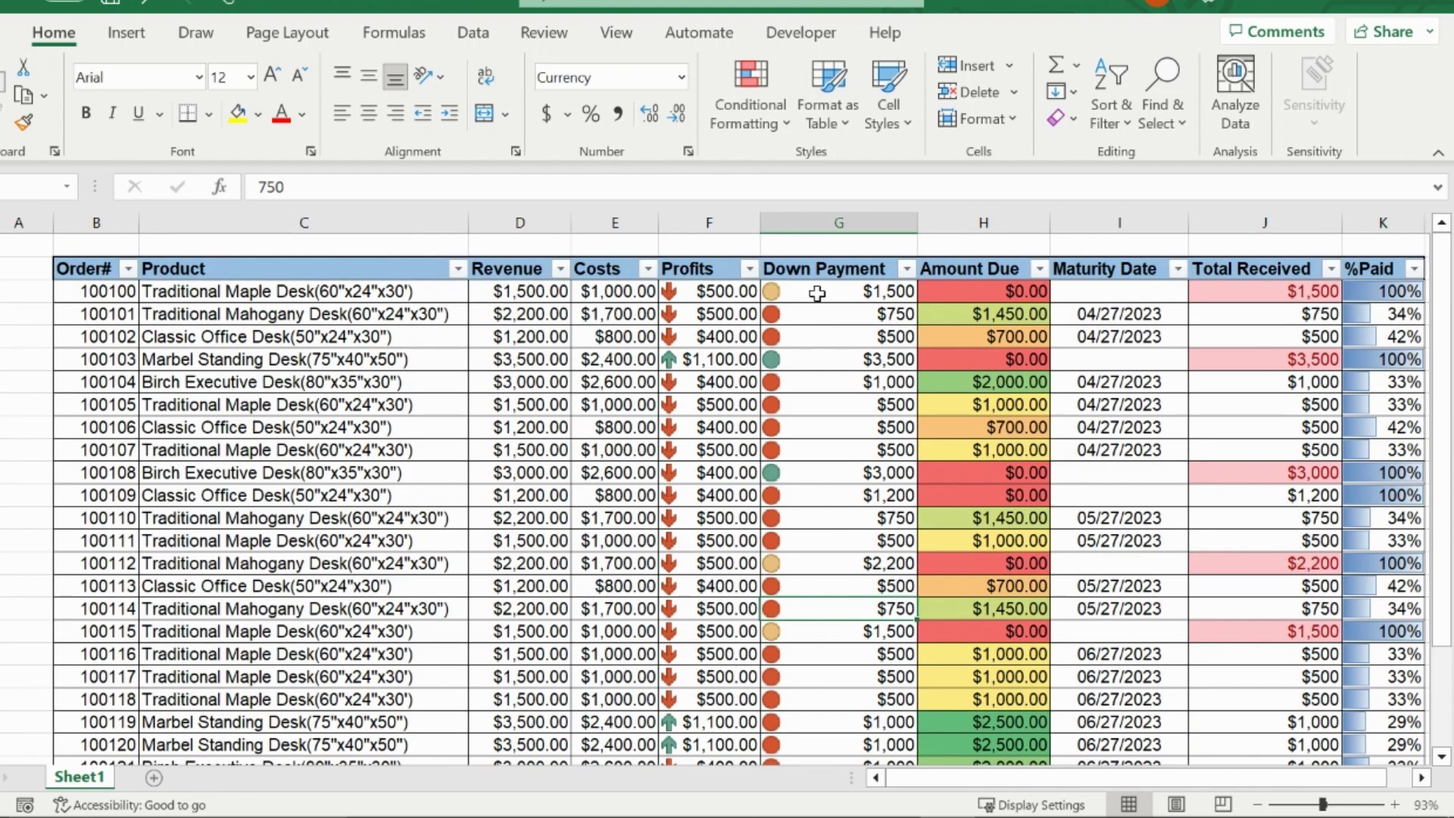
pyautogui.click(855, 339)
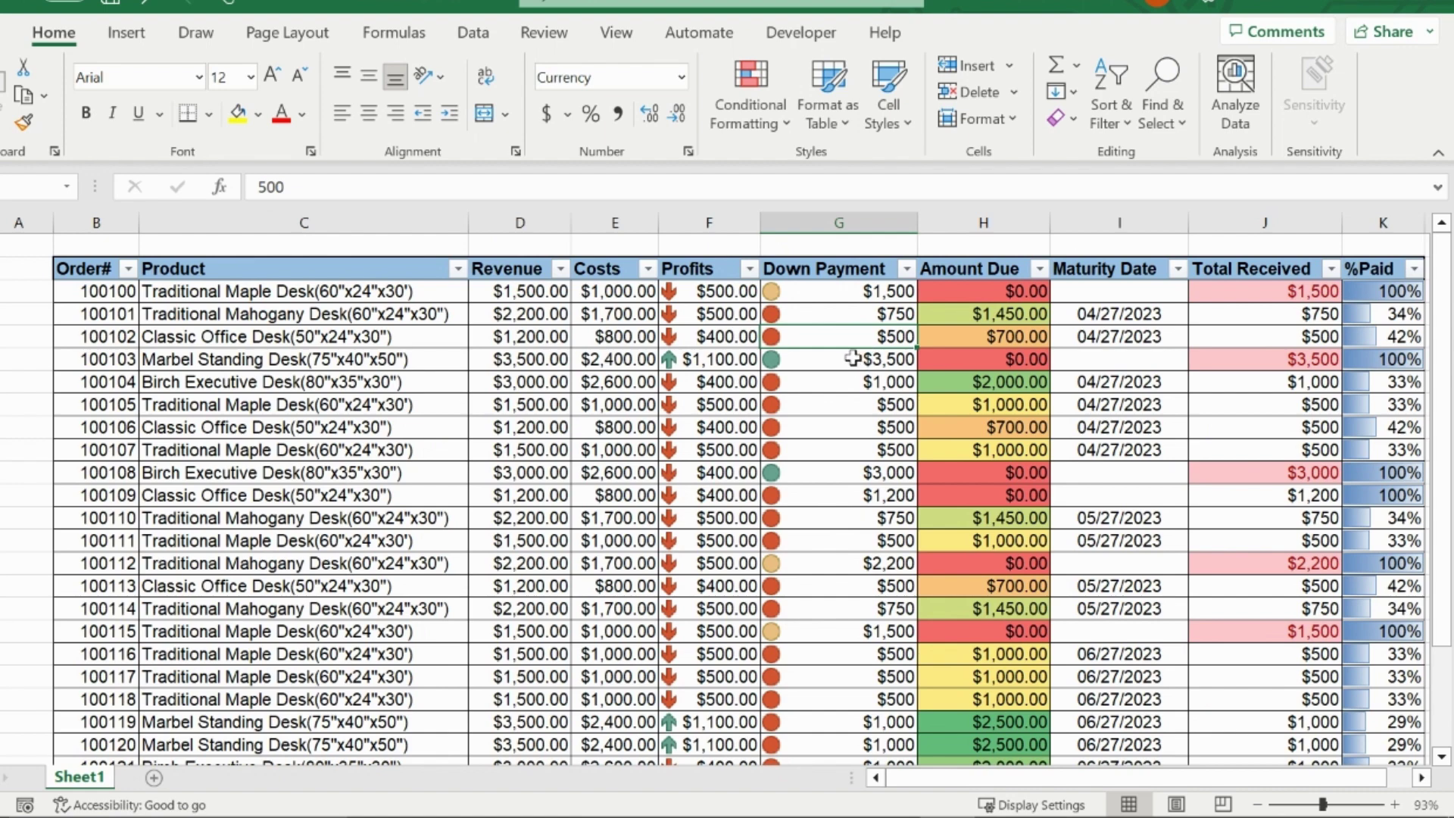
pyautogui.click(853, 359)
pyautogui.click(833, 297)
pyautogui.click(831, 320)
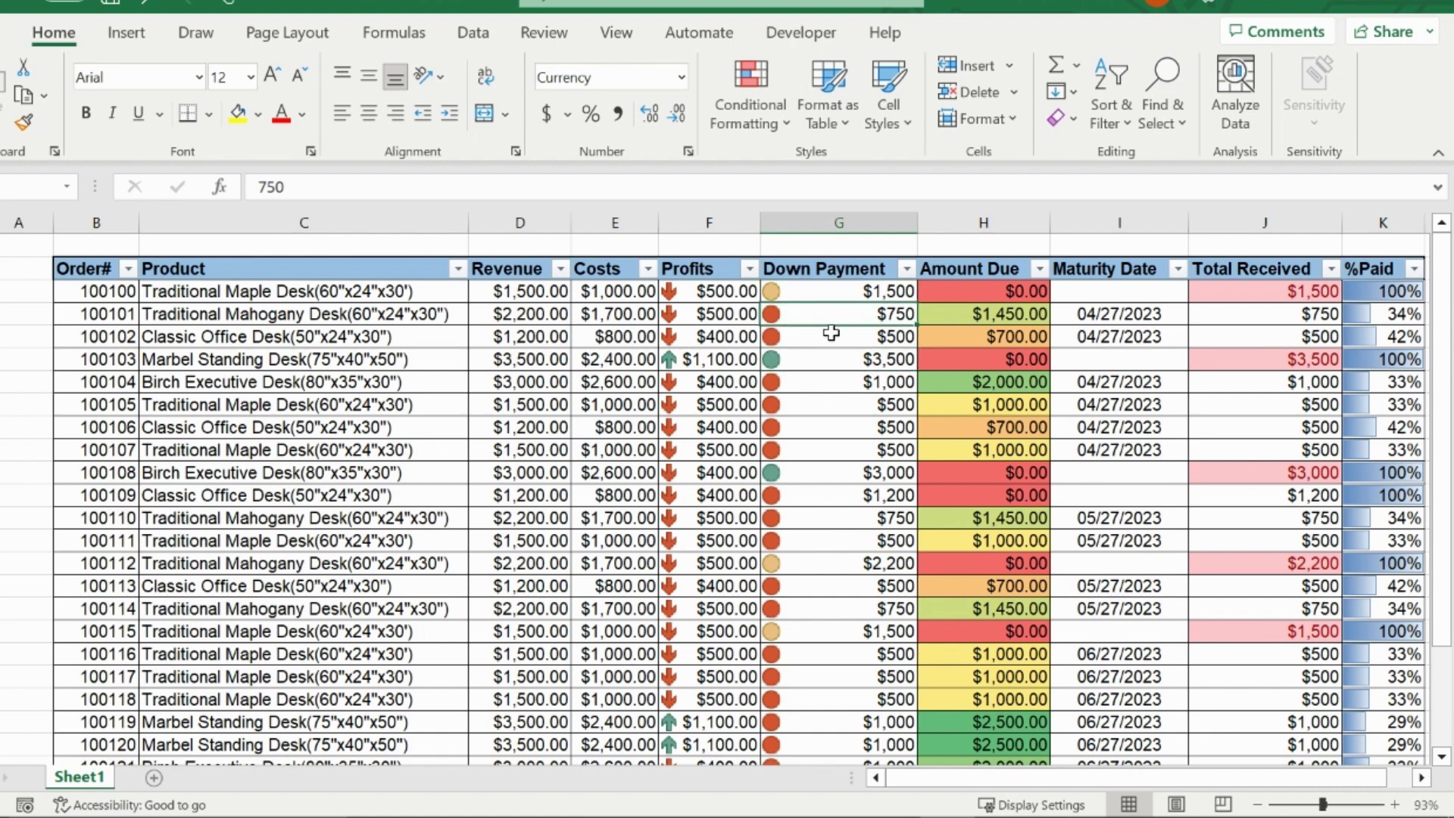
# Clear rules from the entire sheet, removing arrows, circles, colour scale, red fills and data bars
pyautogui.click(833, 361)
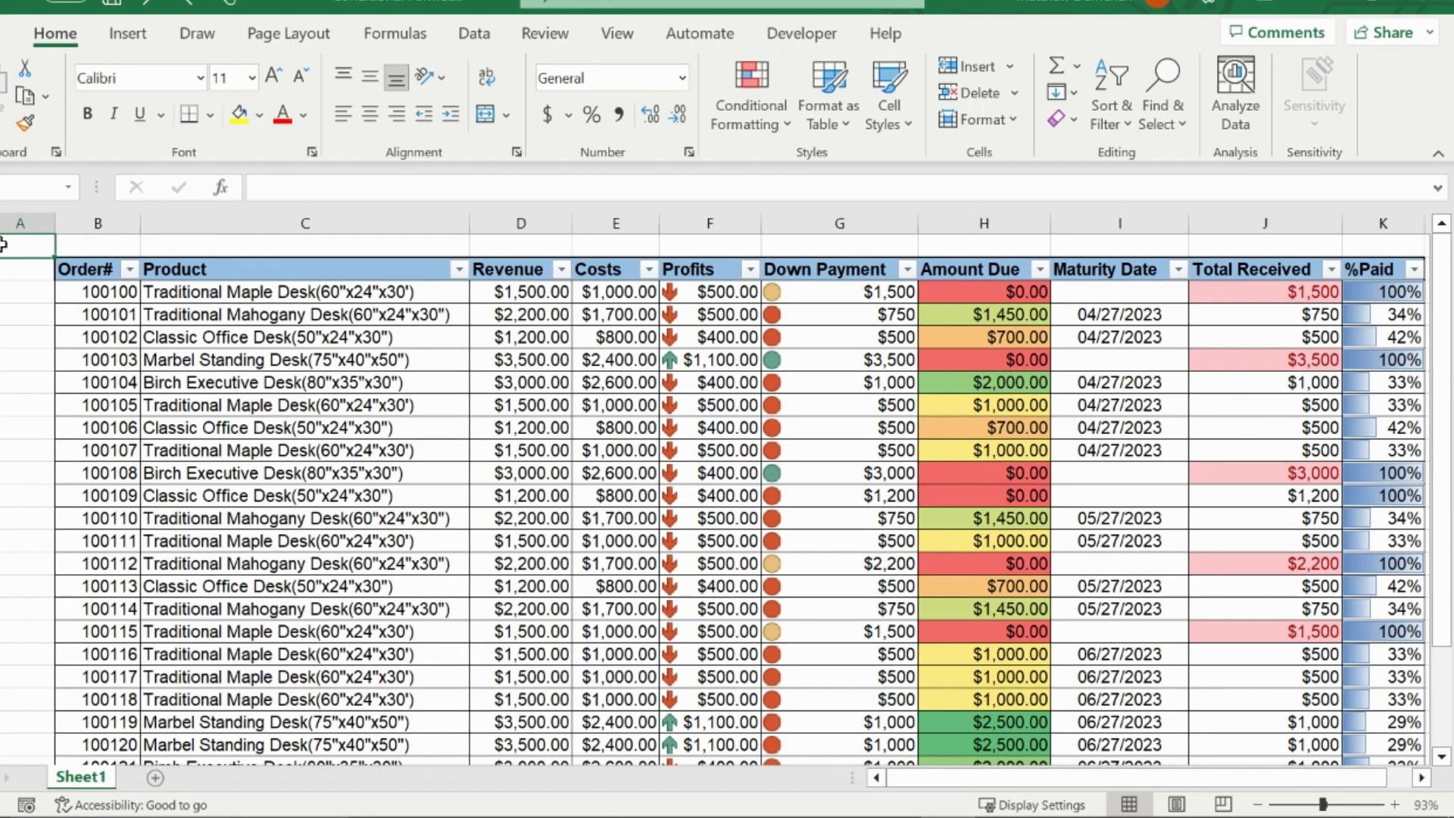
pyautogui.click(754, 123)
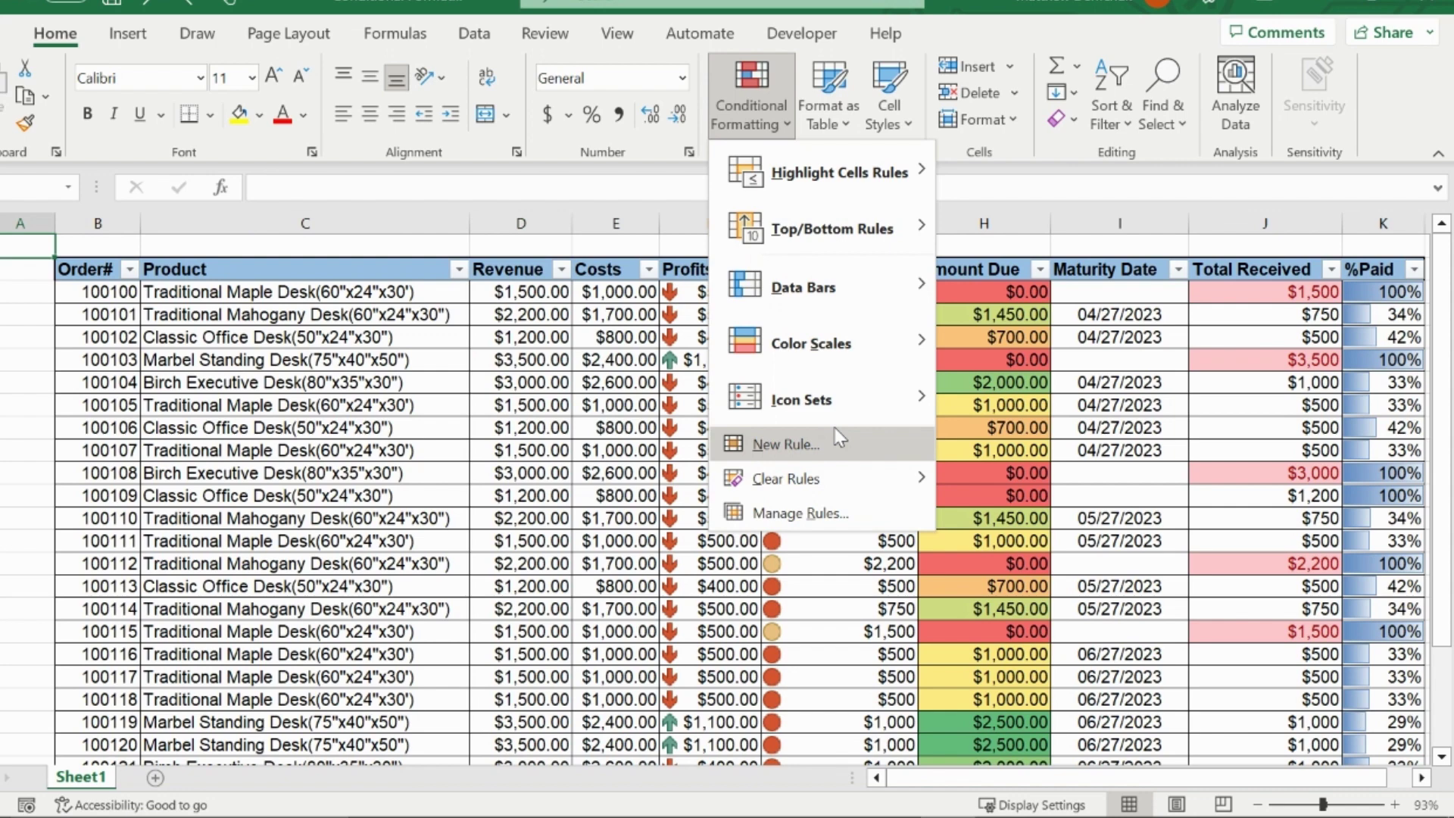
pyautogui.moveTo(871, 483)
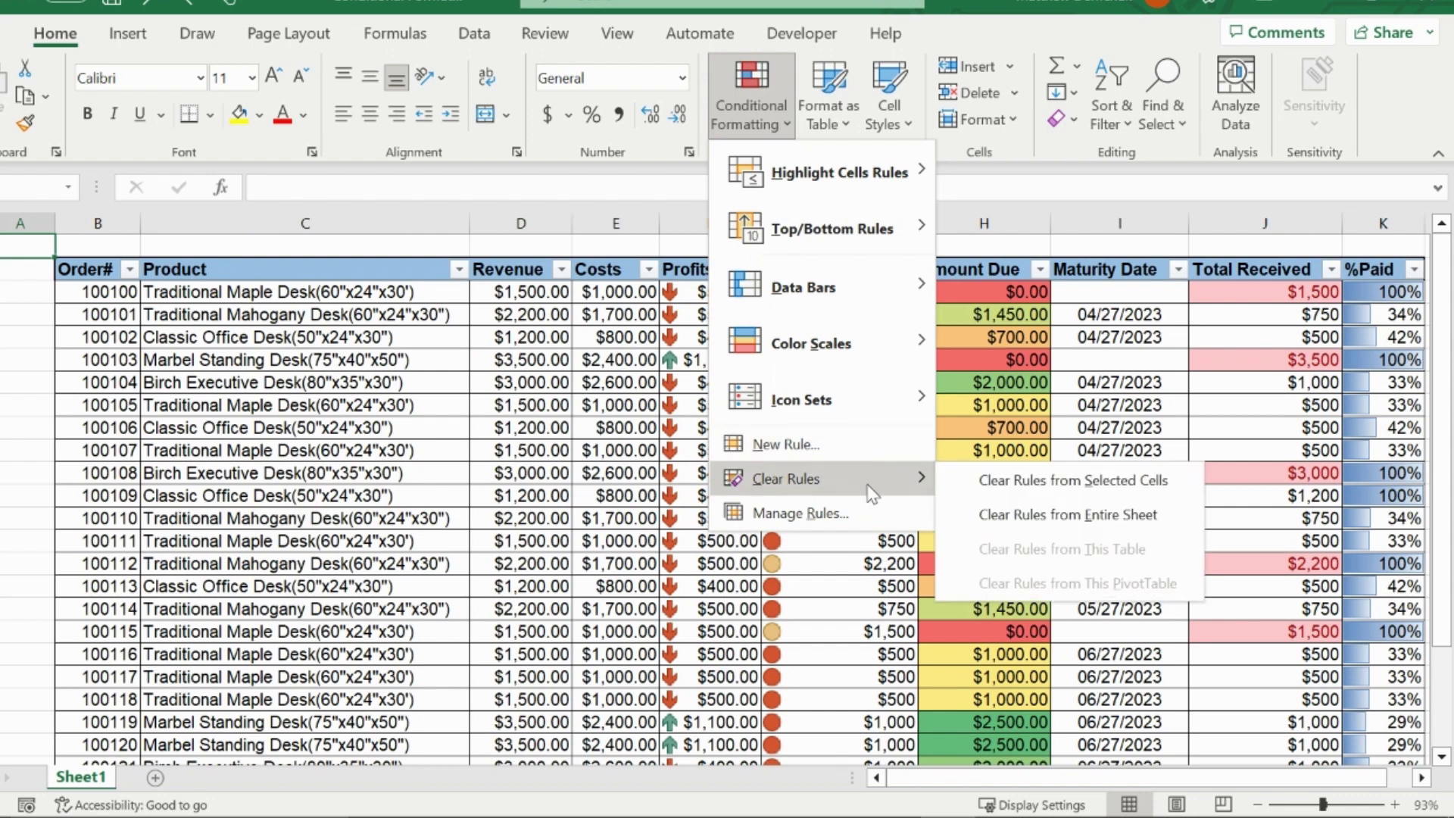
pyautogui.click(1009, 509)
pyautogui.click(994, 384)
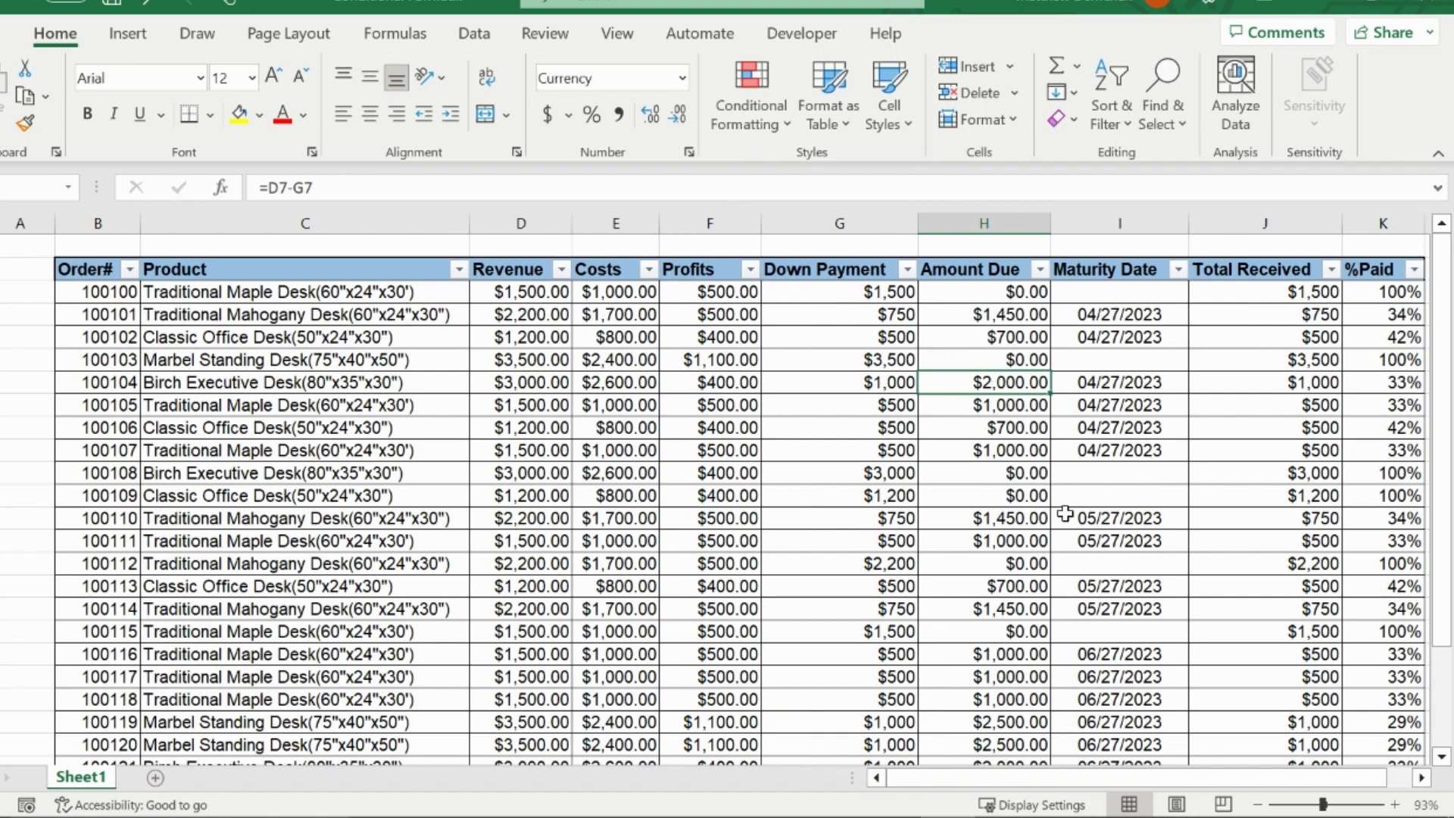
# Check the %Paid and Total Received formulas, then select all order rows from Order# to %Paid
pyautogui.hscroll(1, 1227, 761)
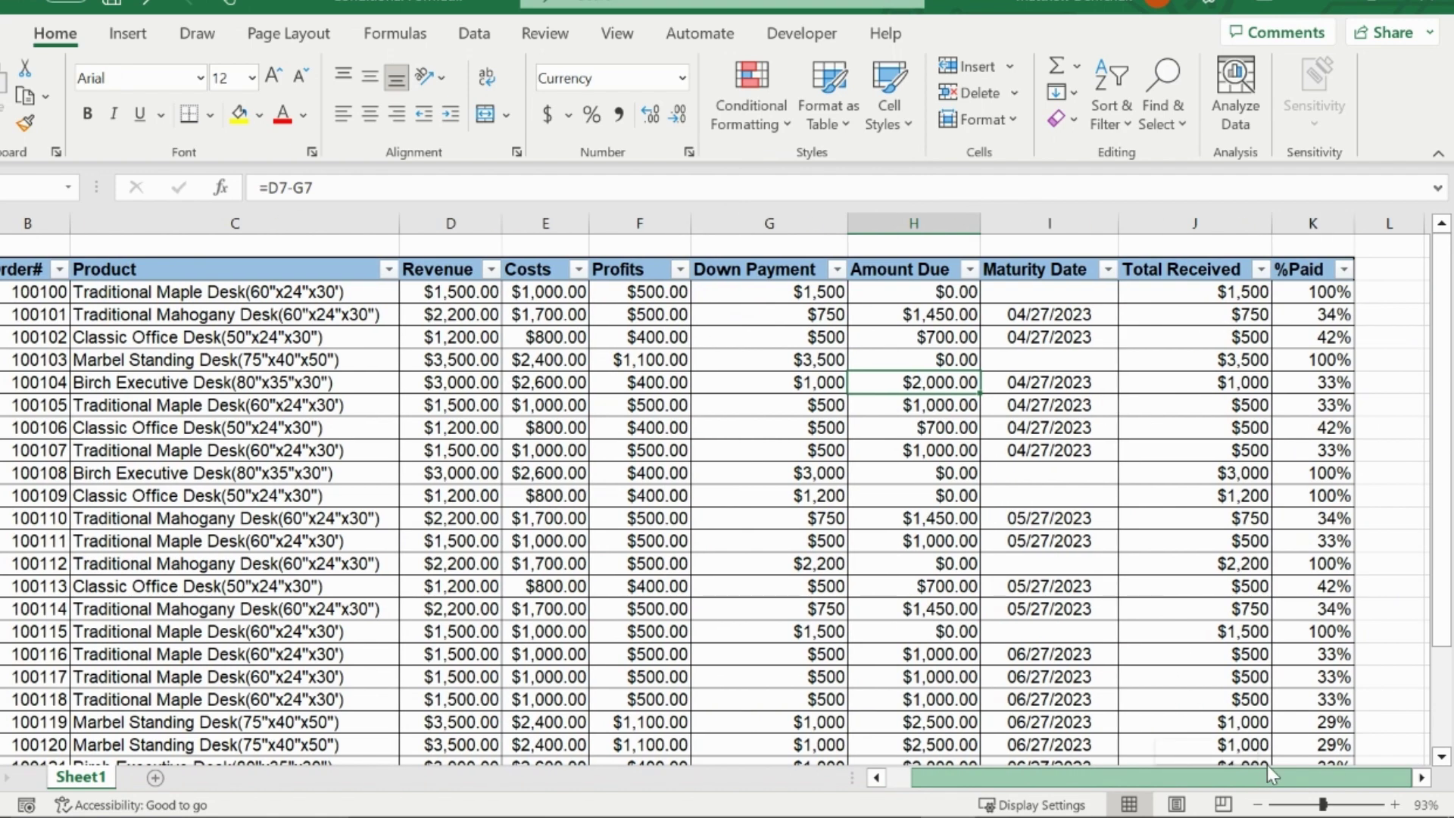
pyautogui.click(1318, 294)
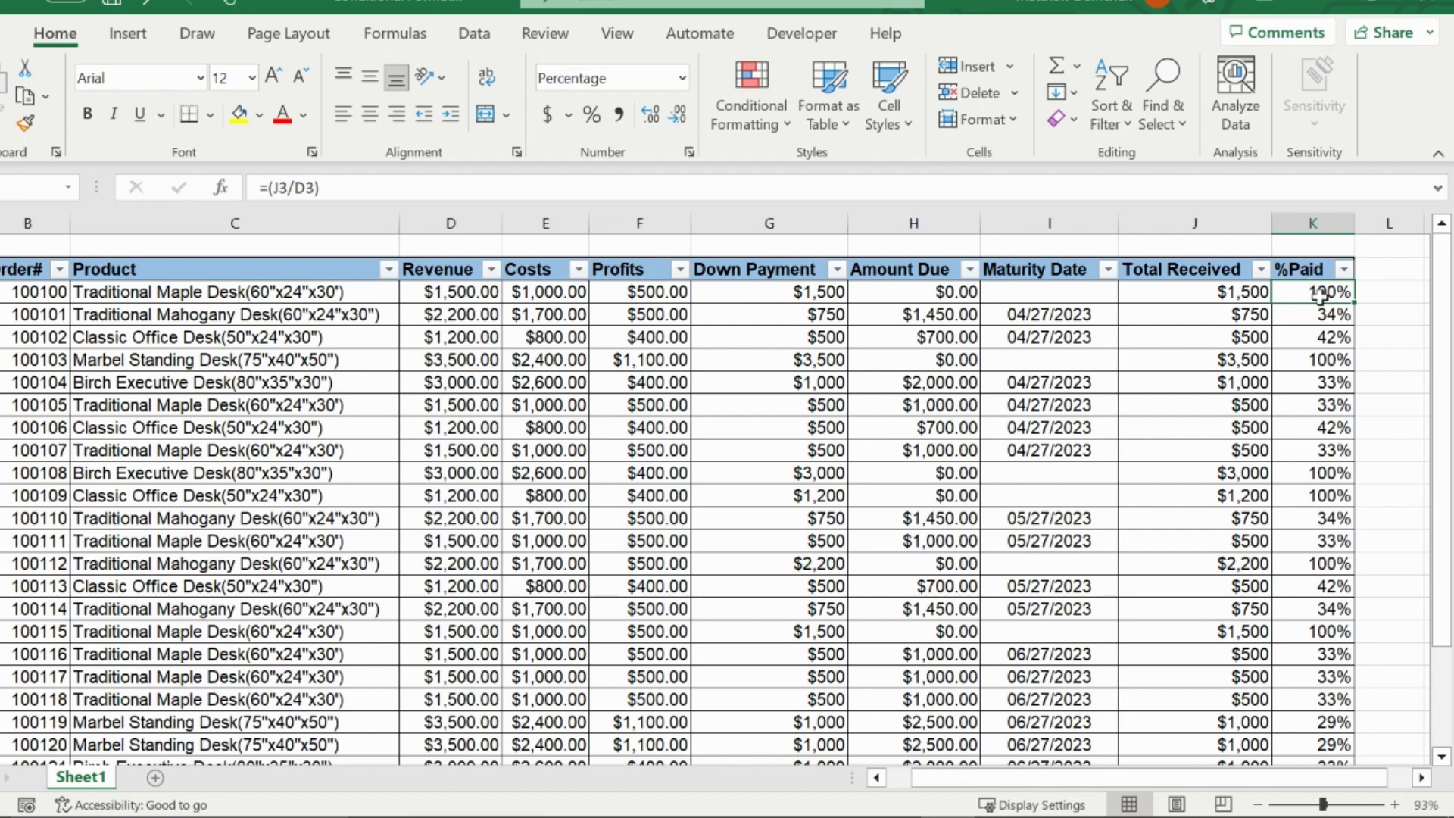
pyautogui.click(1312, 318)
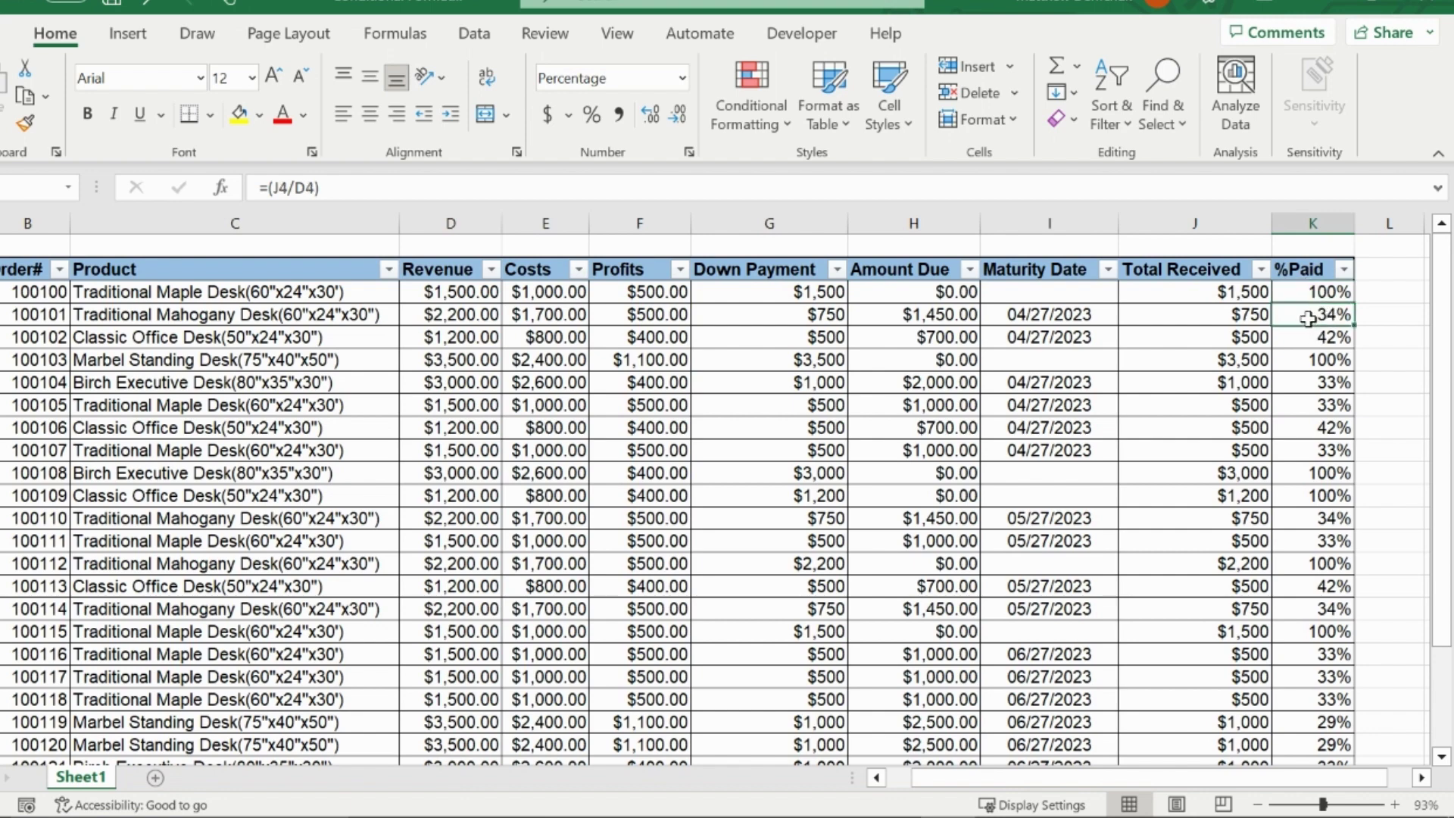
pyautogui.scroll(-3, 1308, 318)
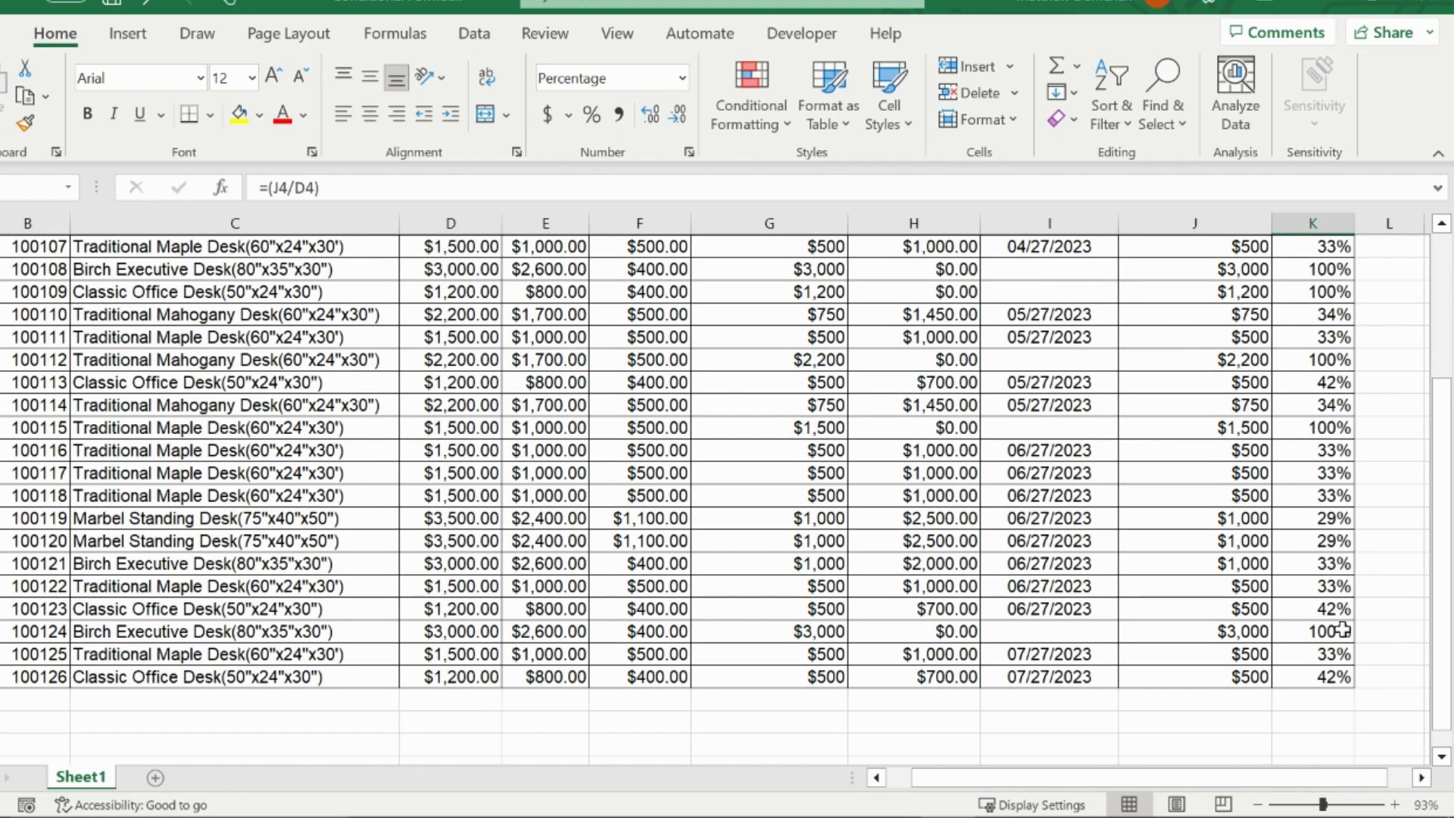
pyautogui.scroll(3, 1333, 692)
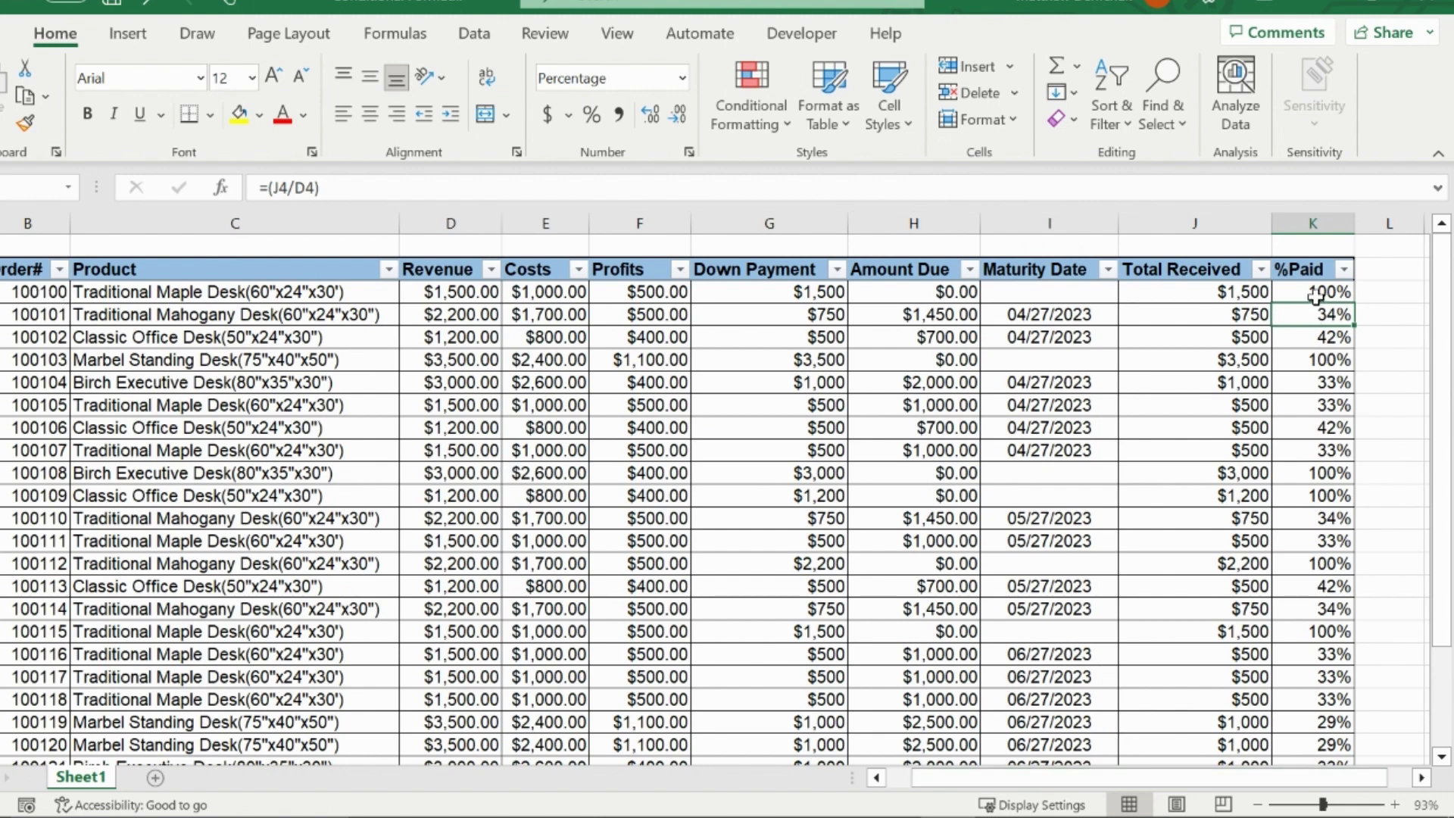
pyautogui.click(1215, 386)
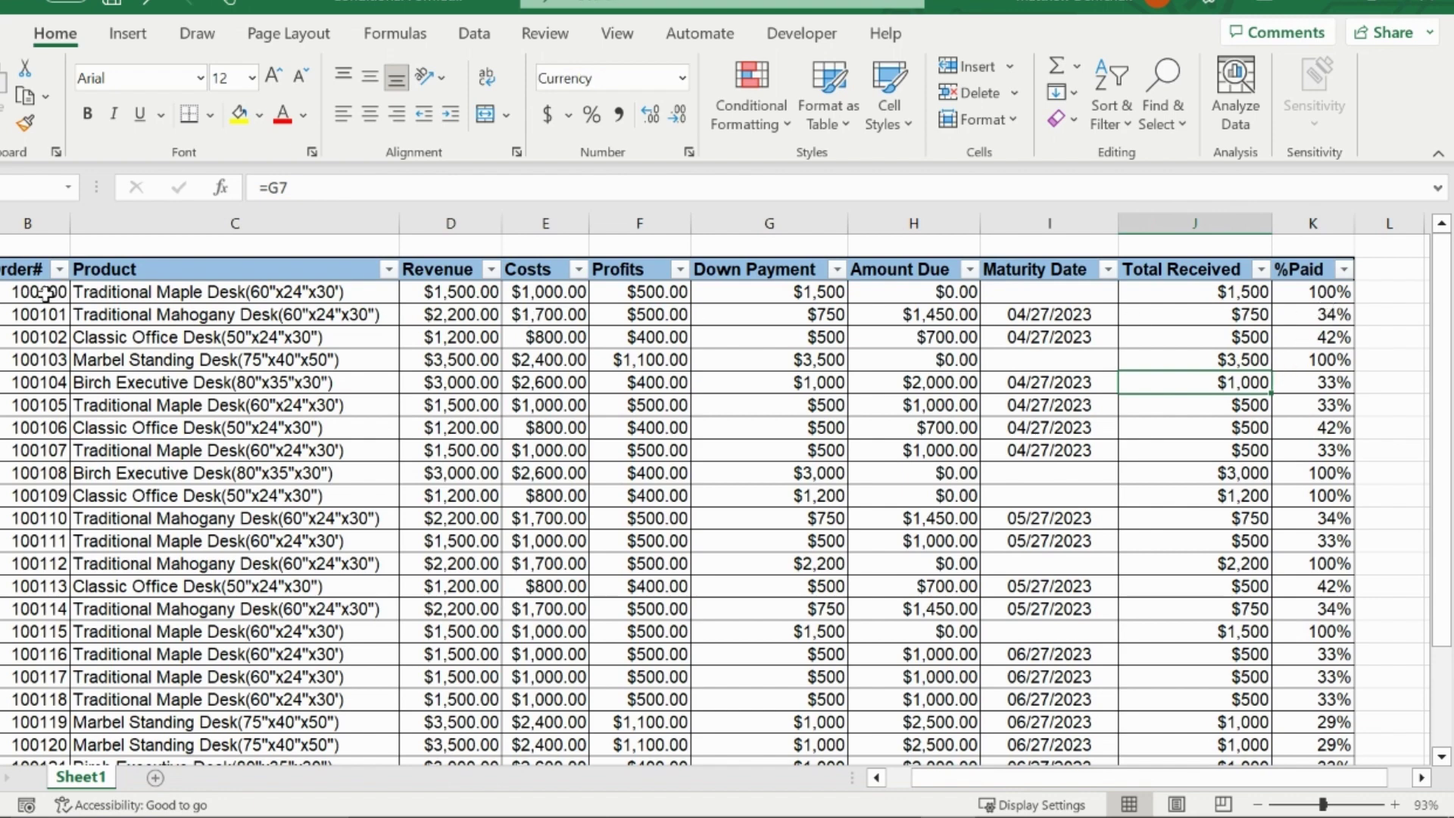
pyautogui.moveTo(61, 294); pyautogui.dragTo(1333, 742)
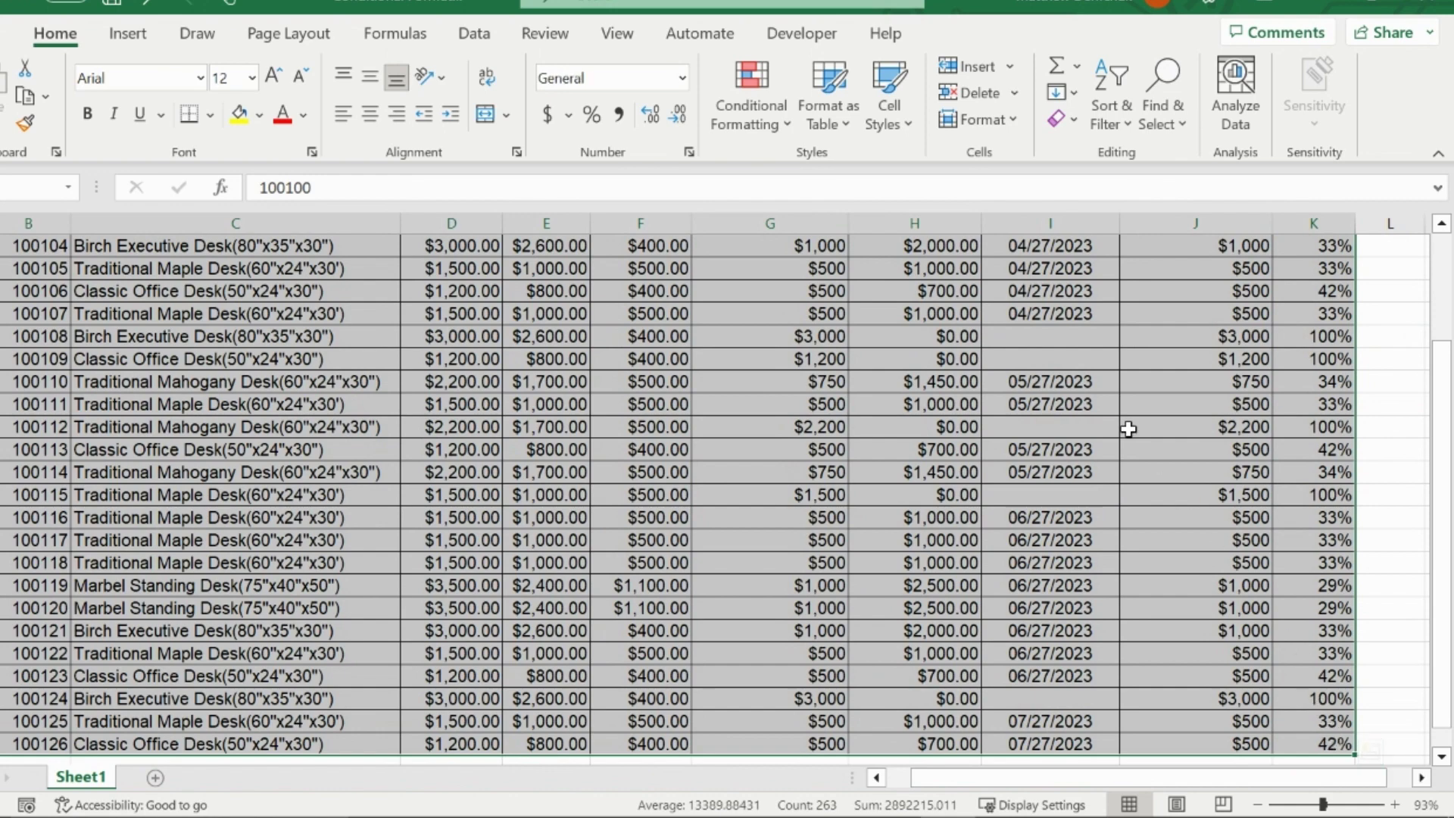
# Create a new conditional formatting rule of type 'Use a formula to determine which cells to format'
pyautogui.click(779, 125)
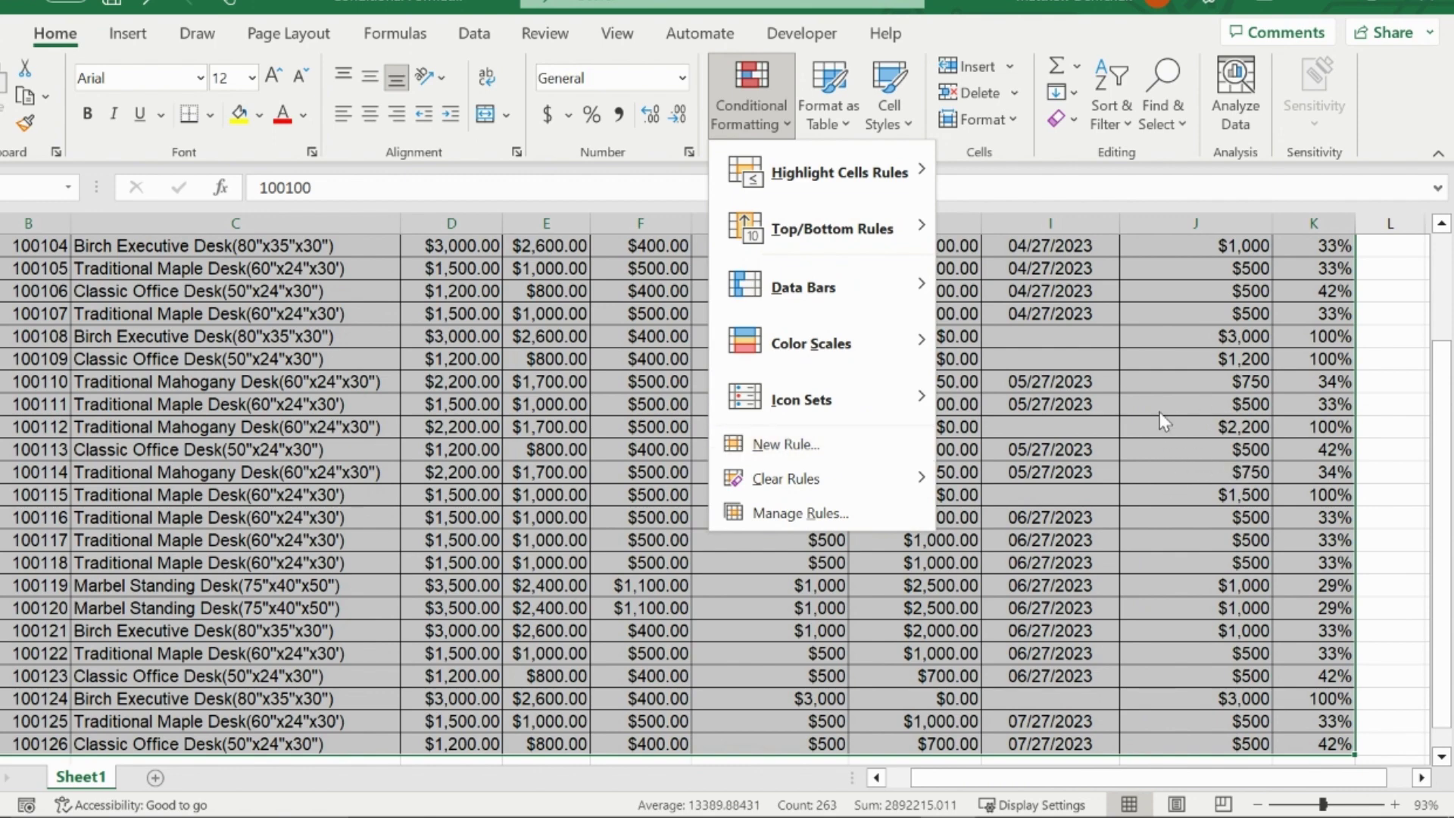
pyautogui.click(904, 443)
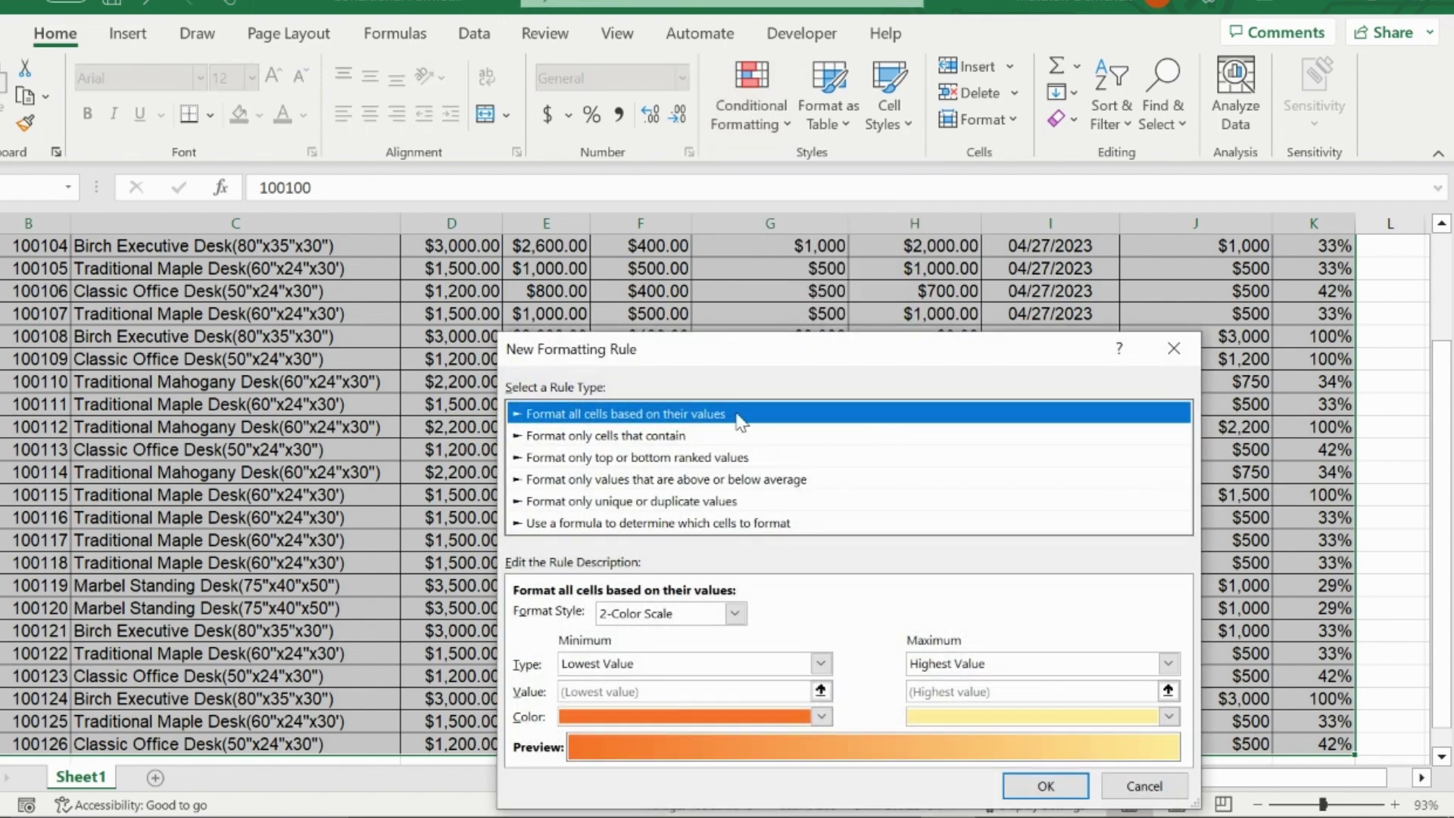
pyautogui.moveTo(784, 348); pyautogui.dragTo(793, 232)
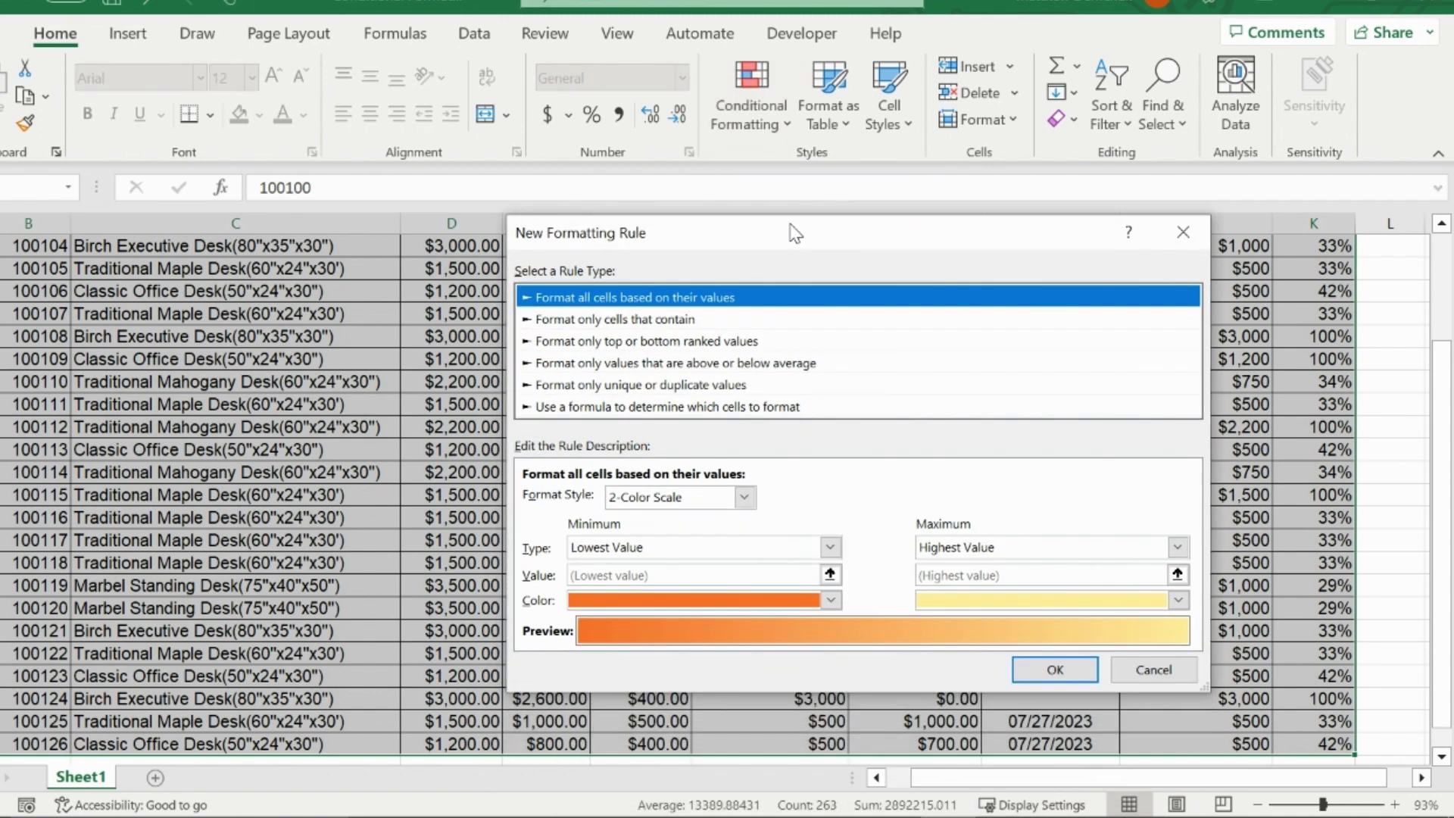
pyautogui.click(725, 318)
pyautogui.click(717, 342)
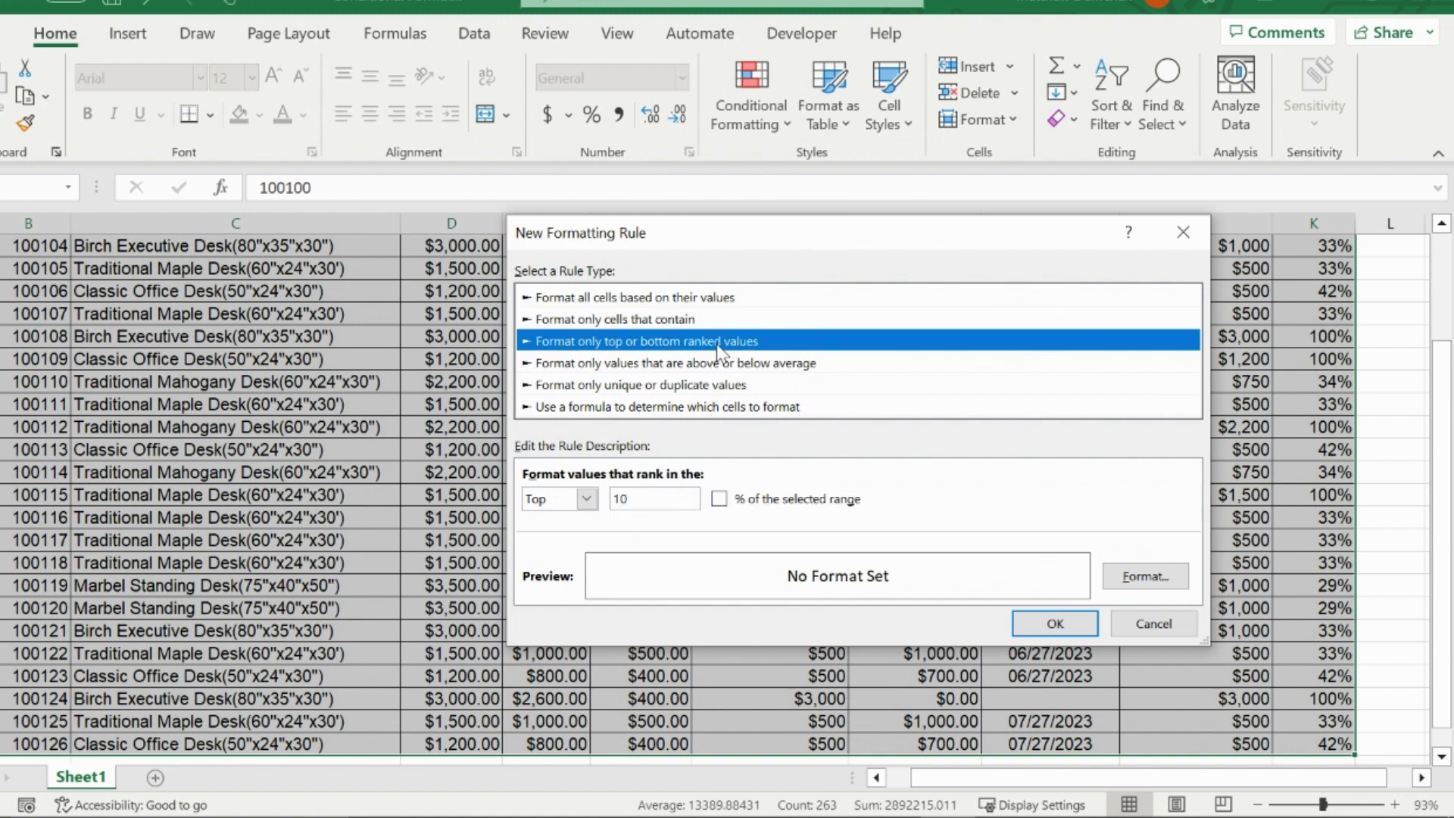
pyautogui.click(704, 409)
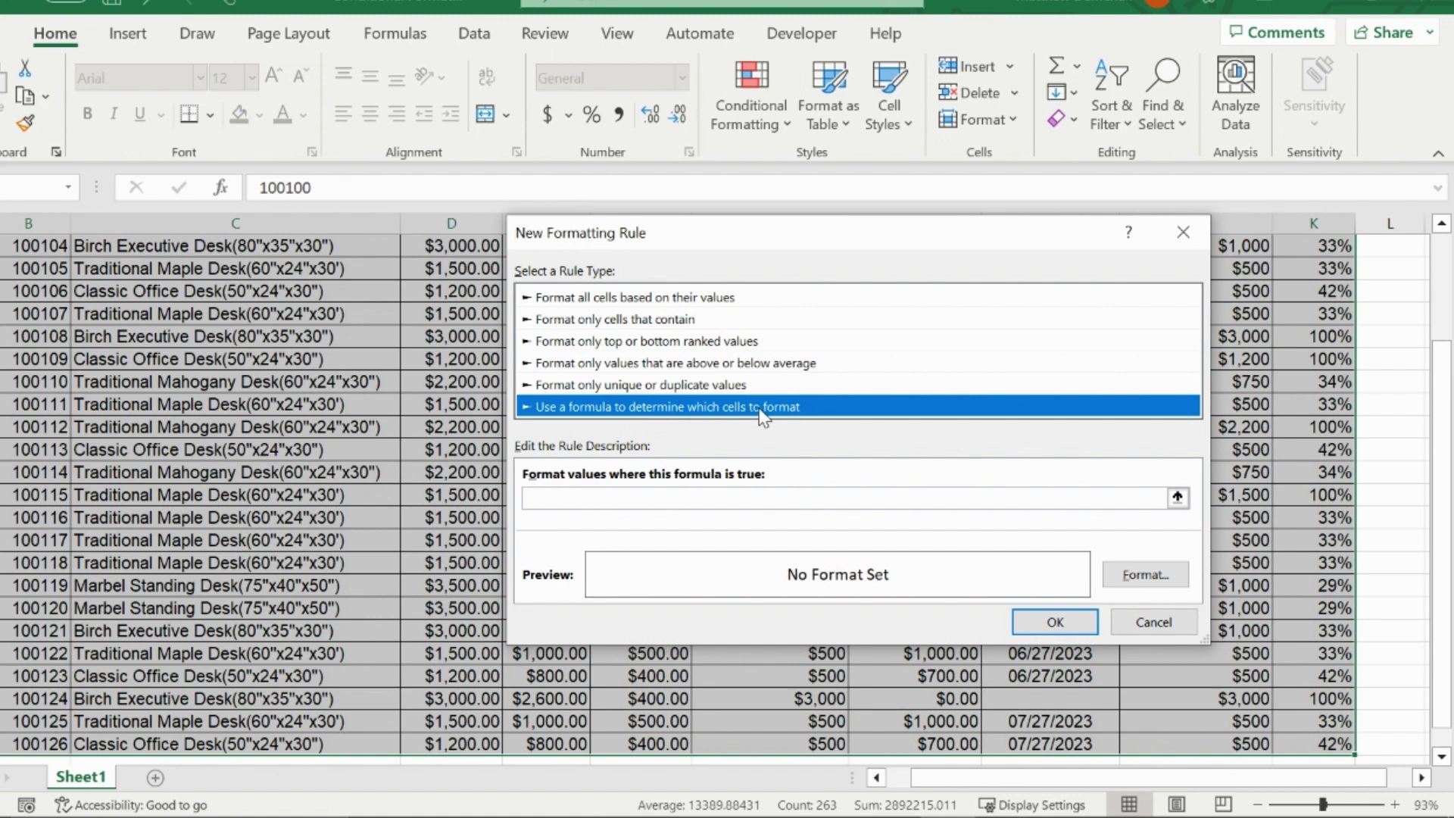
# Enter the rule formula =$K3>0.99, with the column locked and the row left relative
pyautogui.click(767, 500)
pyautogui.write('=$K3>')
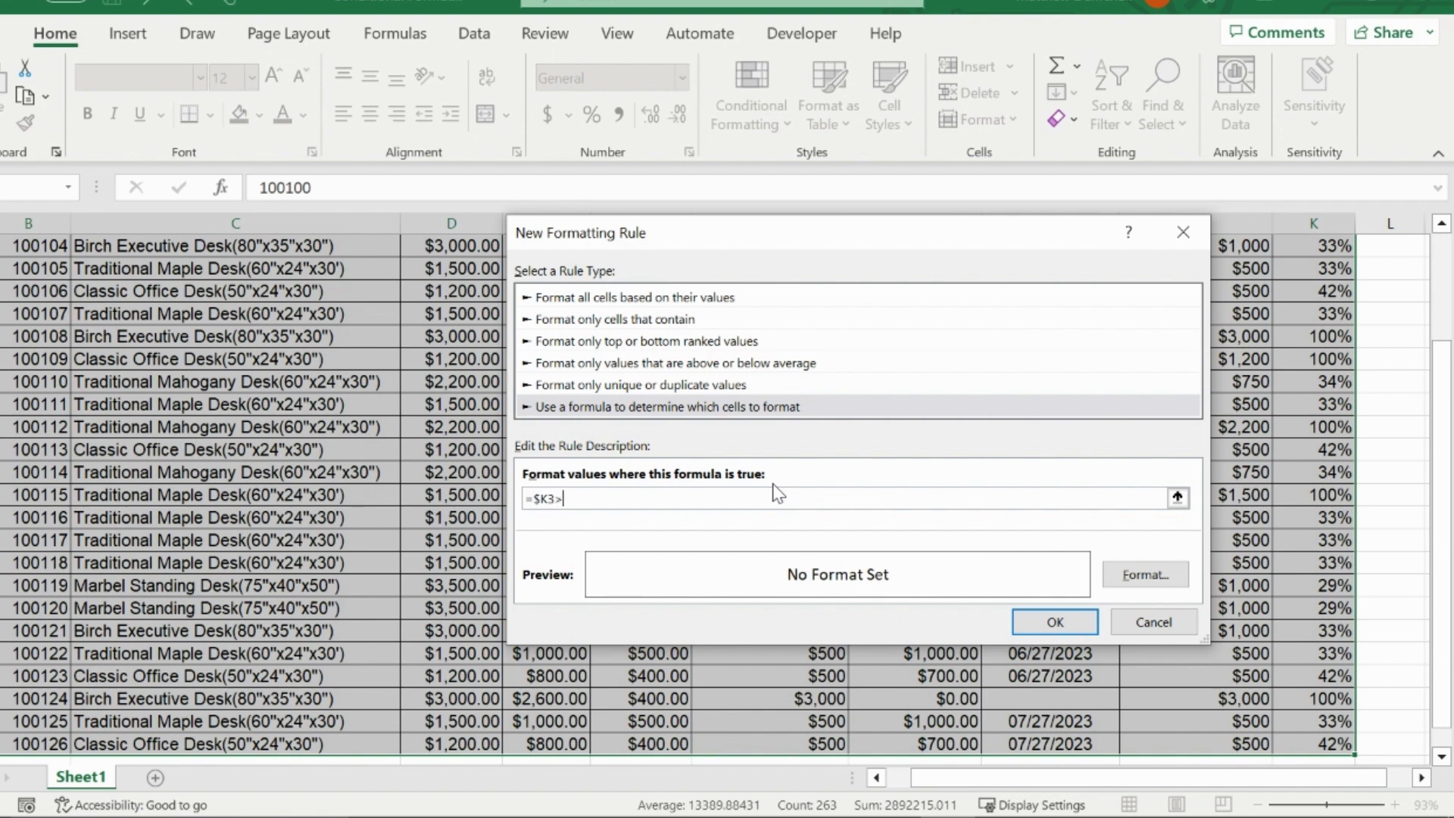
pyautogui.write('0.99')
pyautogui.write('$')
pyautogui.press('BackSpace')
# Set the rule's format to a green background fill and confirm it
pyautogui.click(1146, 574)
pyautogui.click(729, 224)
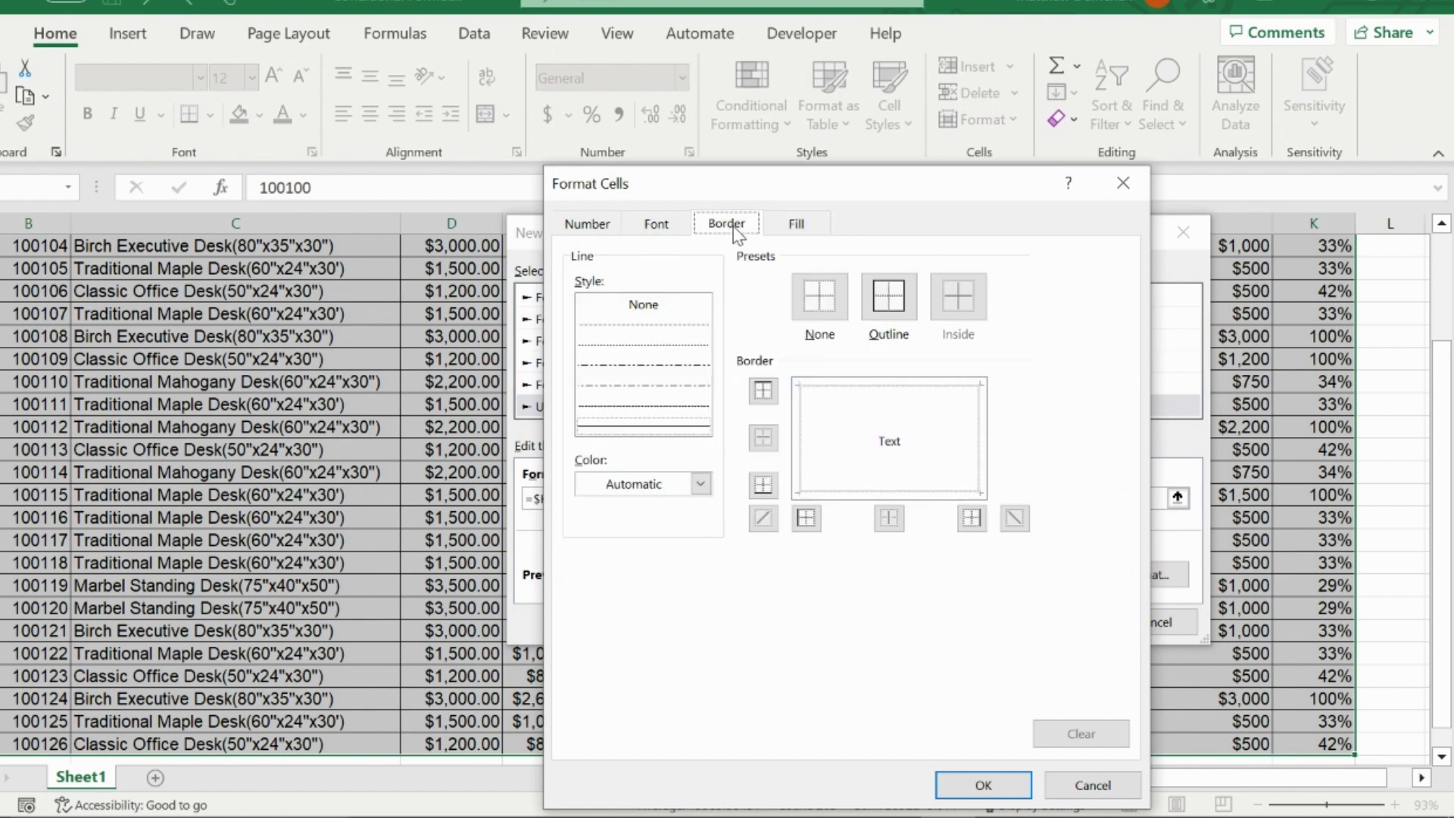
pyautogui.click(658, 224)
pyautogui.click(587, 224)
pyautogui.click(797, 225)
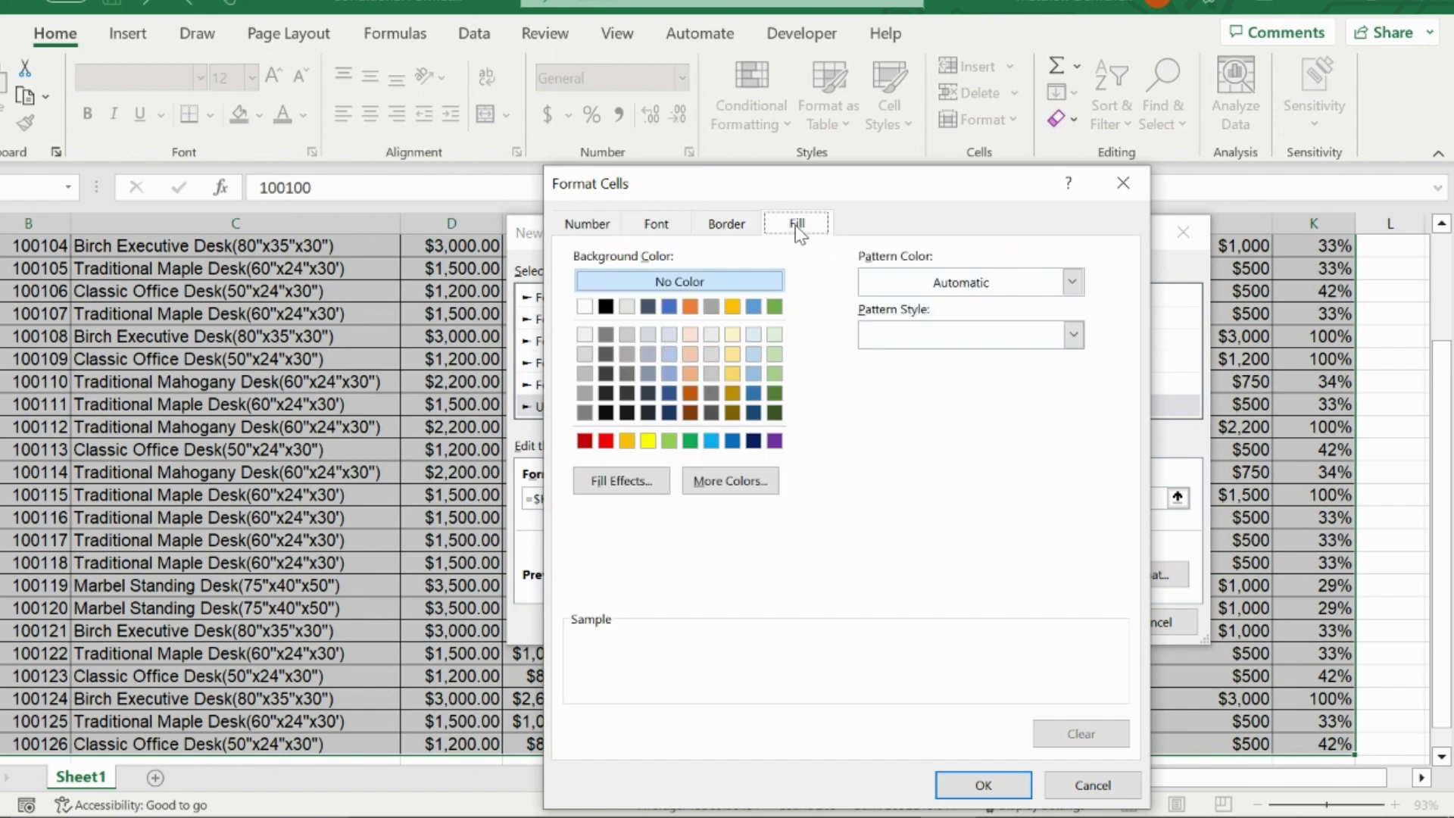
pyautogui.click(690, 442)
pyautogui.click(985, 787)
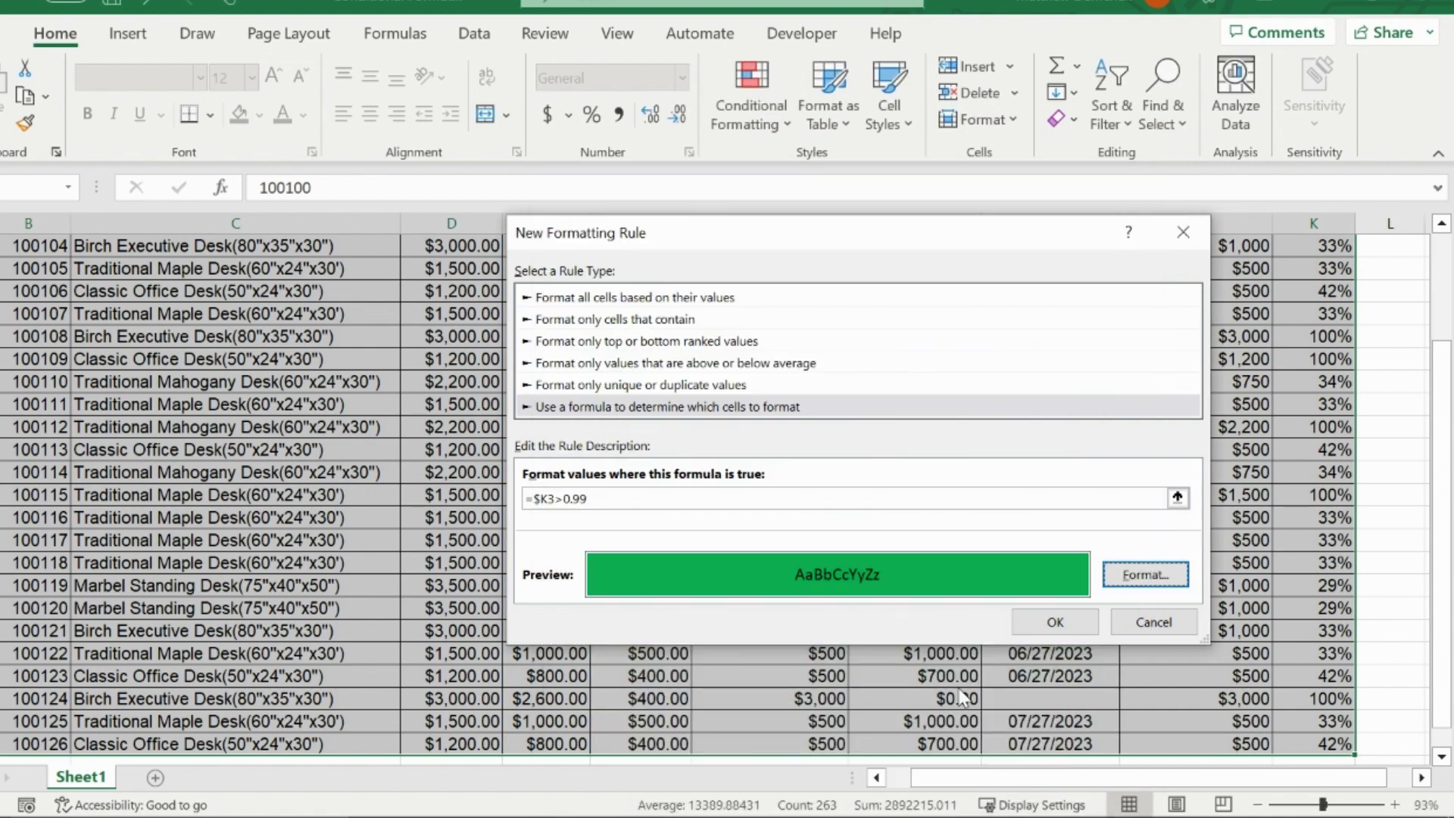
pyautogui.click(1055, 622)
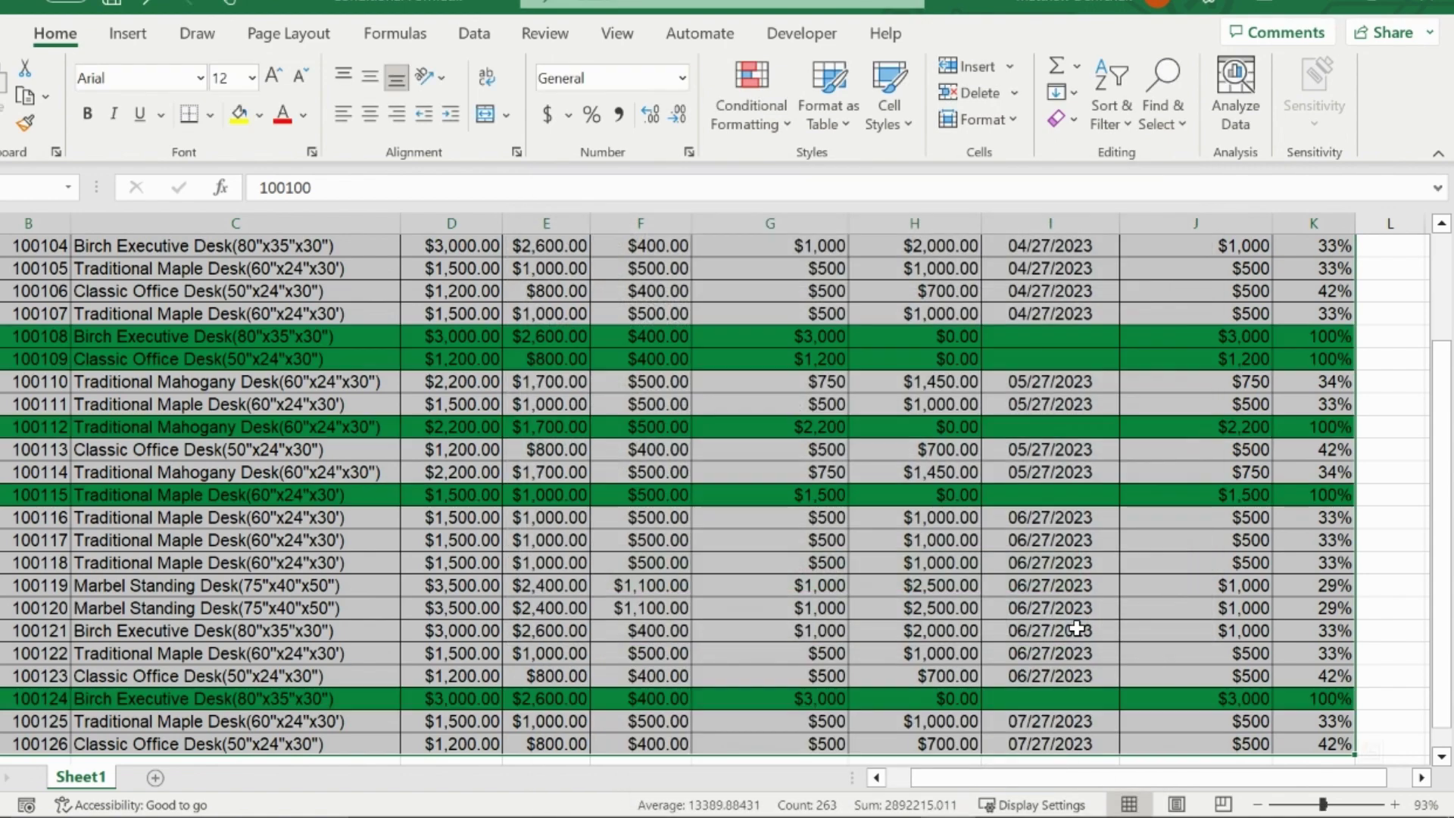
pyautogui.click(1190, 561)
pyautogui.scroll(2, 1191, 558)
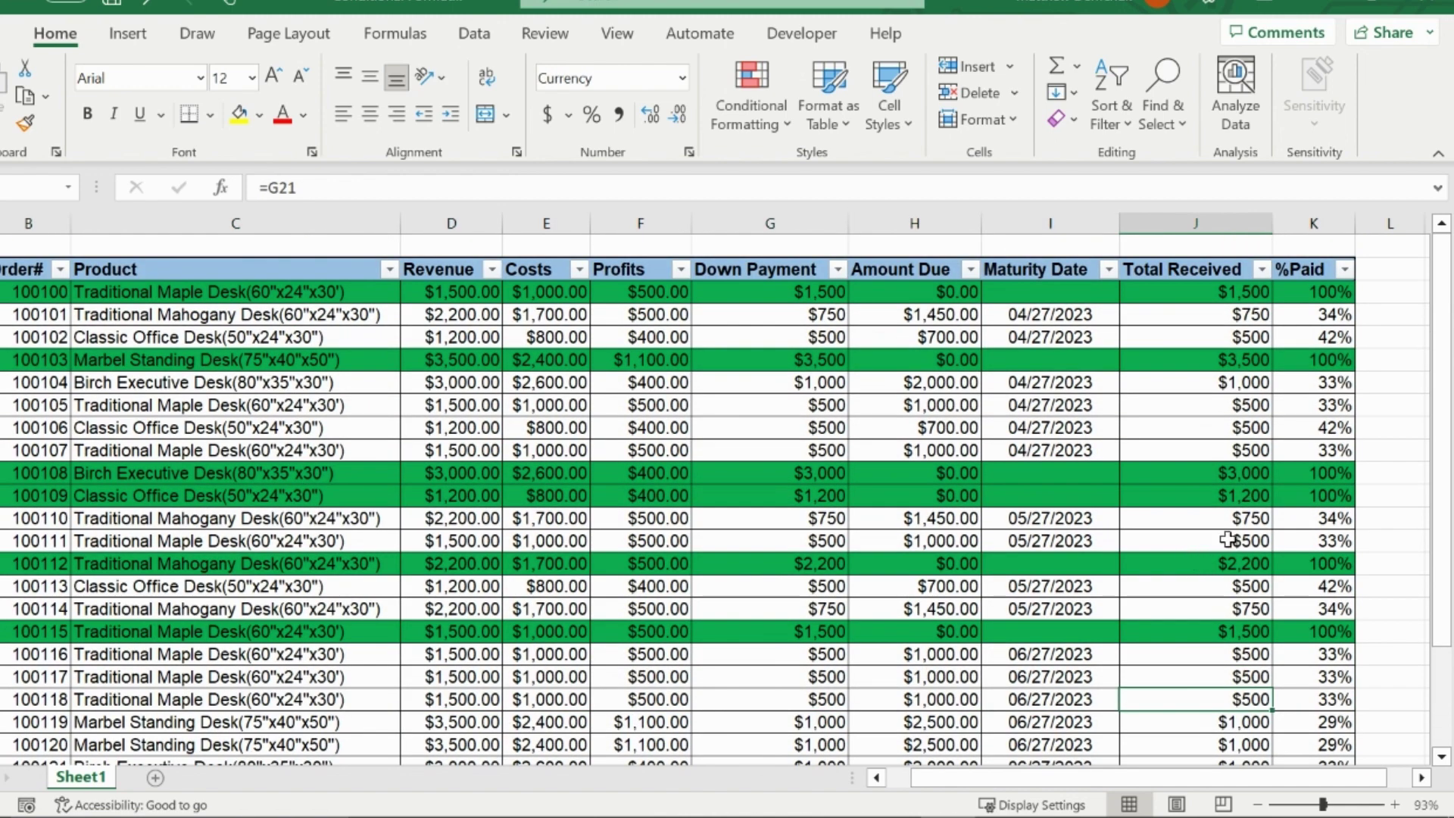
pyautogui.click(1329, 293)
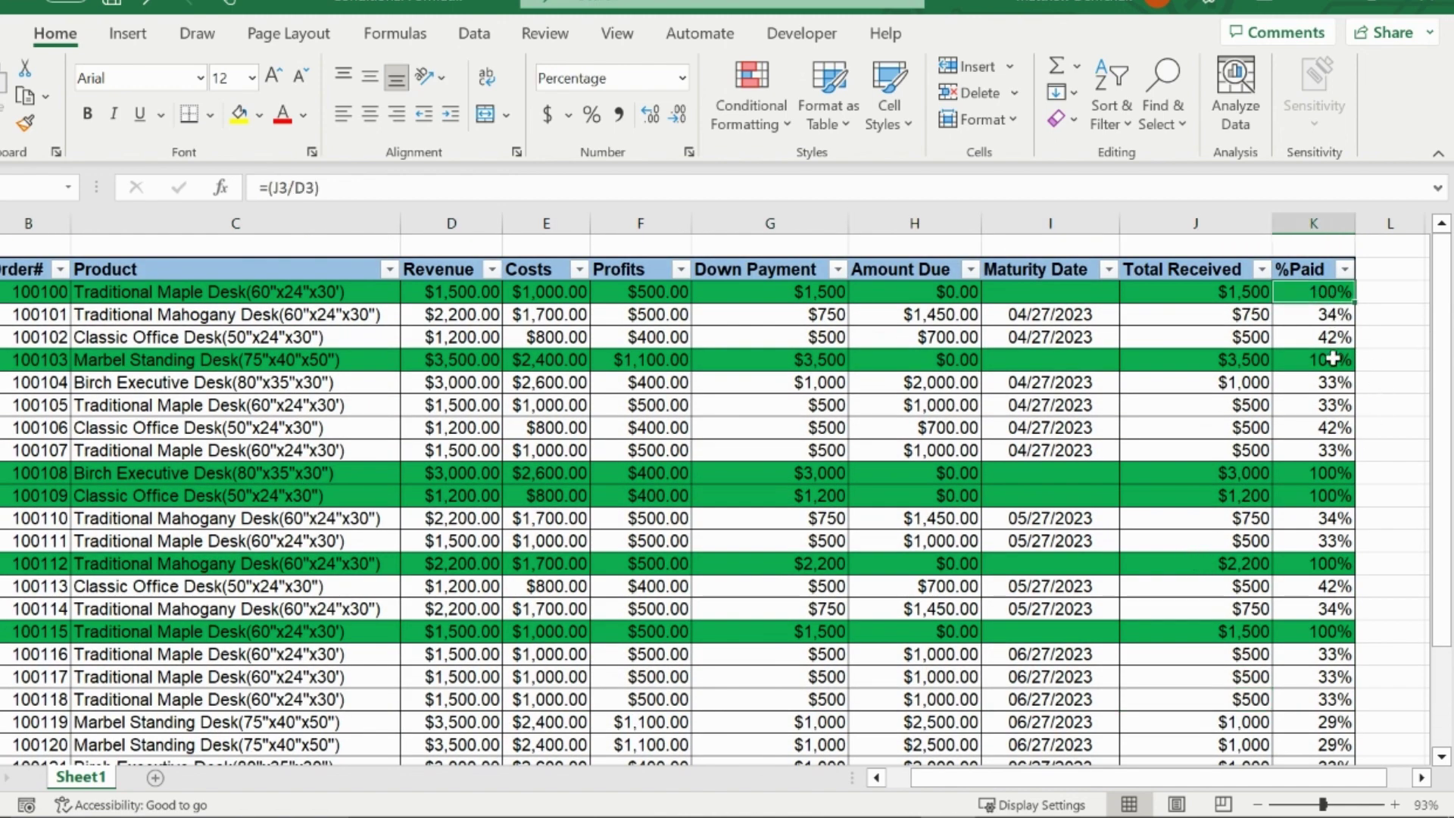
pyautogui.click(1333, 358)
pyautogui.click(1323, 469)
pyautogui.click(1325, 493)
pyautogui.moveTo(1321, 777); pyautogui.dragTo(1371, 791)
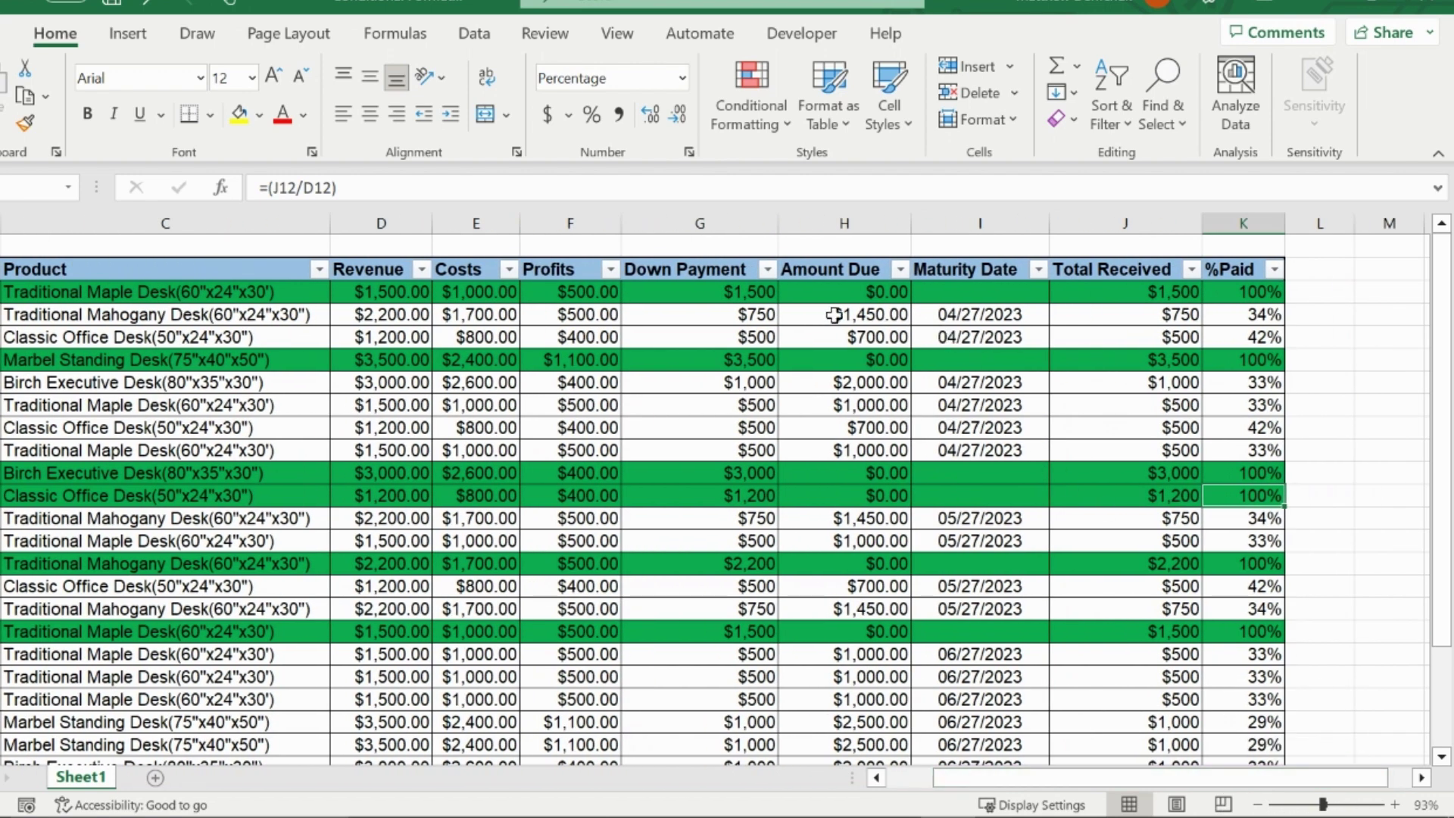
pyautogui.click(894, 318)
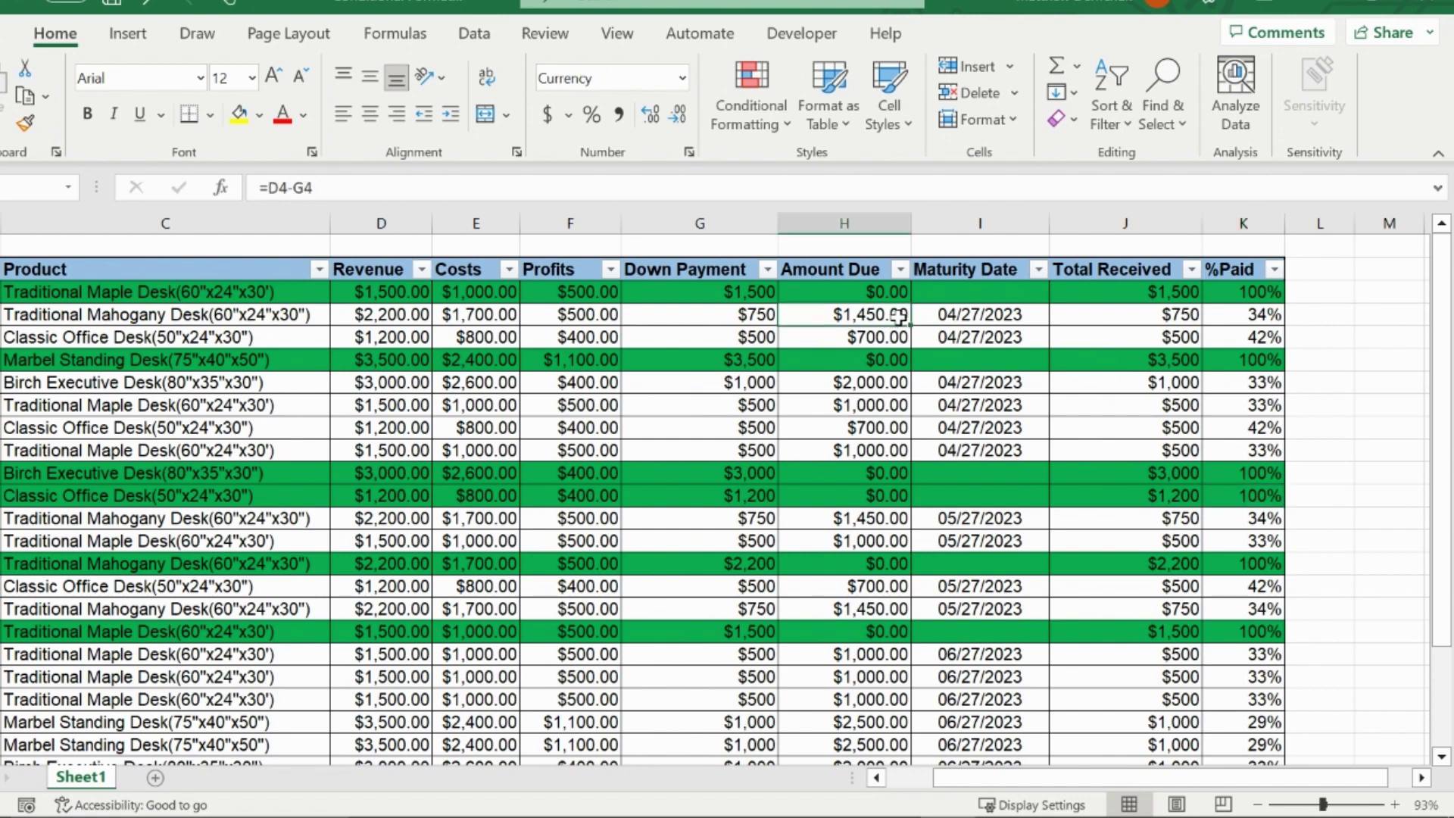
# Replace order 100101's Amount Due formula with 0.00
pyautogui.press('Delete')
pyautogui.write('0.00')
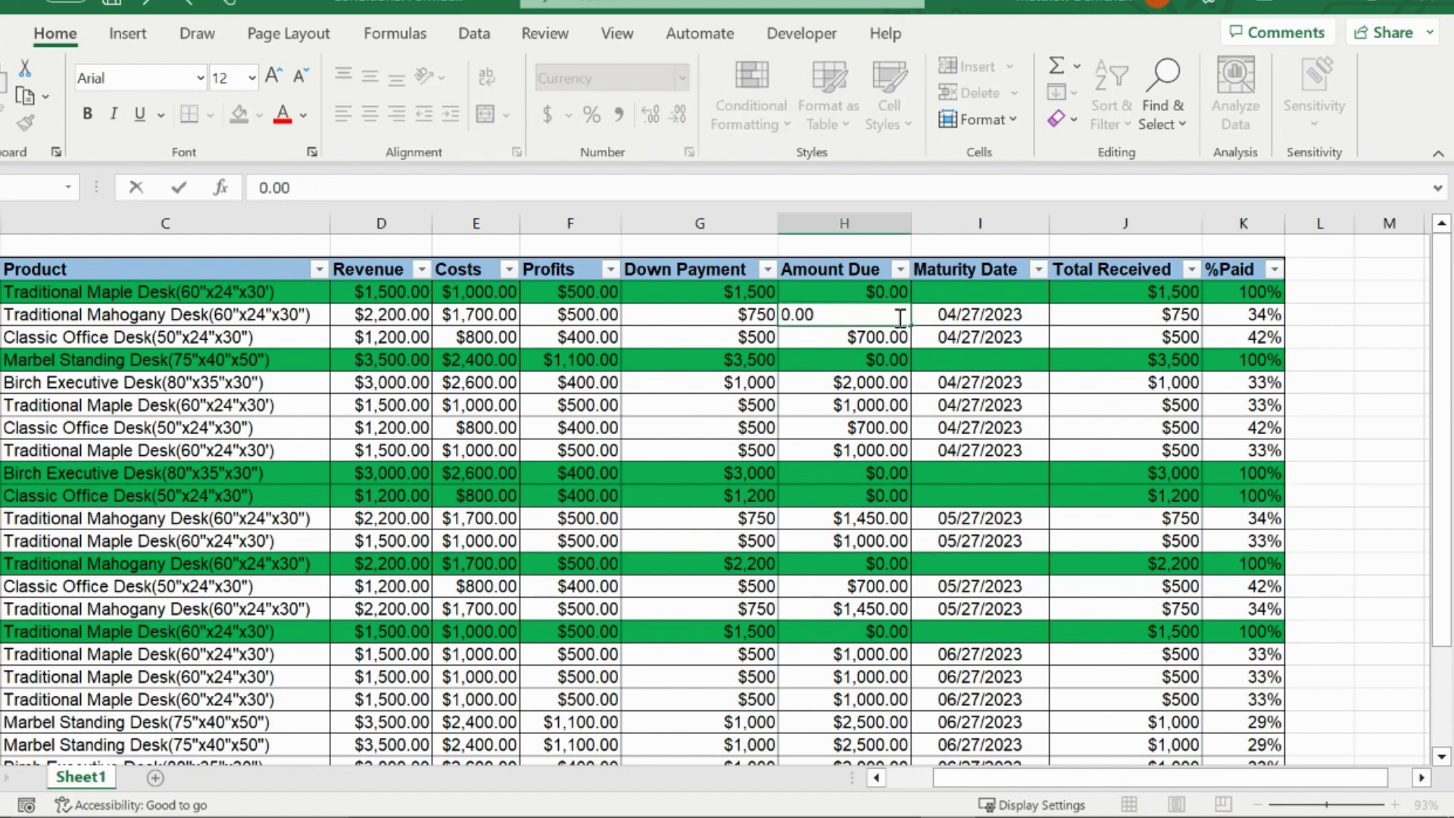
pyautogui.press('Return')
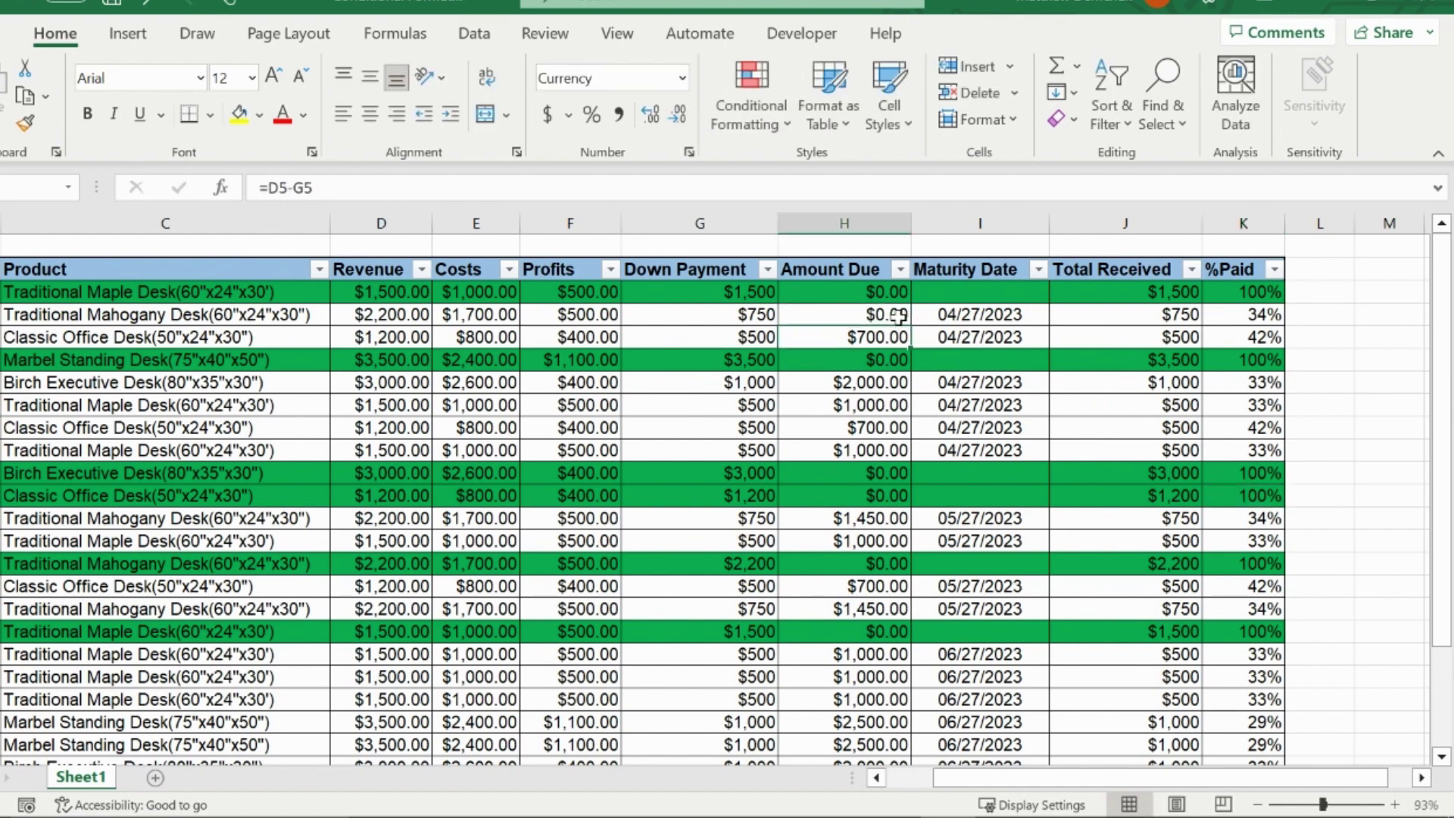
# Enter 100% in %Paid for orders 100101 and 100102
pyautogui.click(1260, 314)
pyautogui.doubleClick(1260, 315)
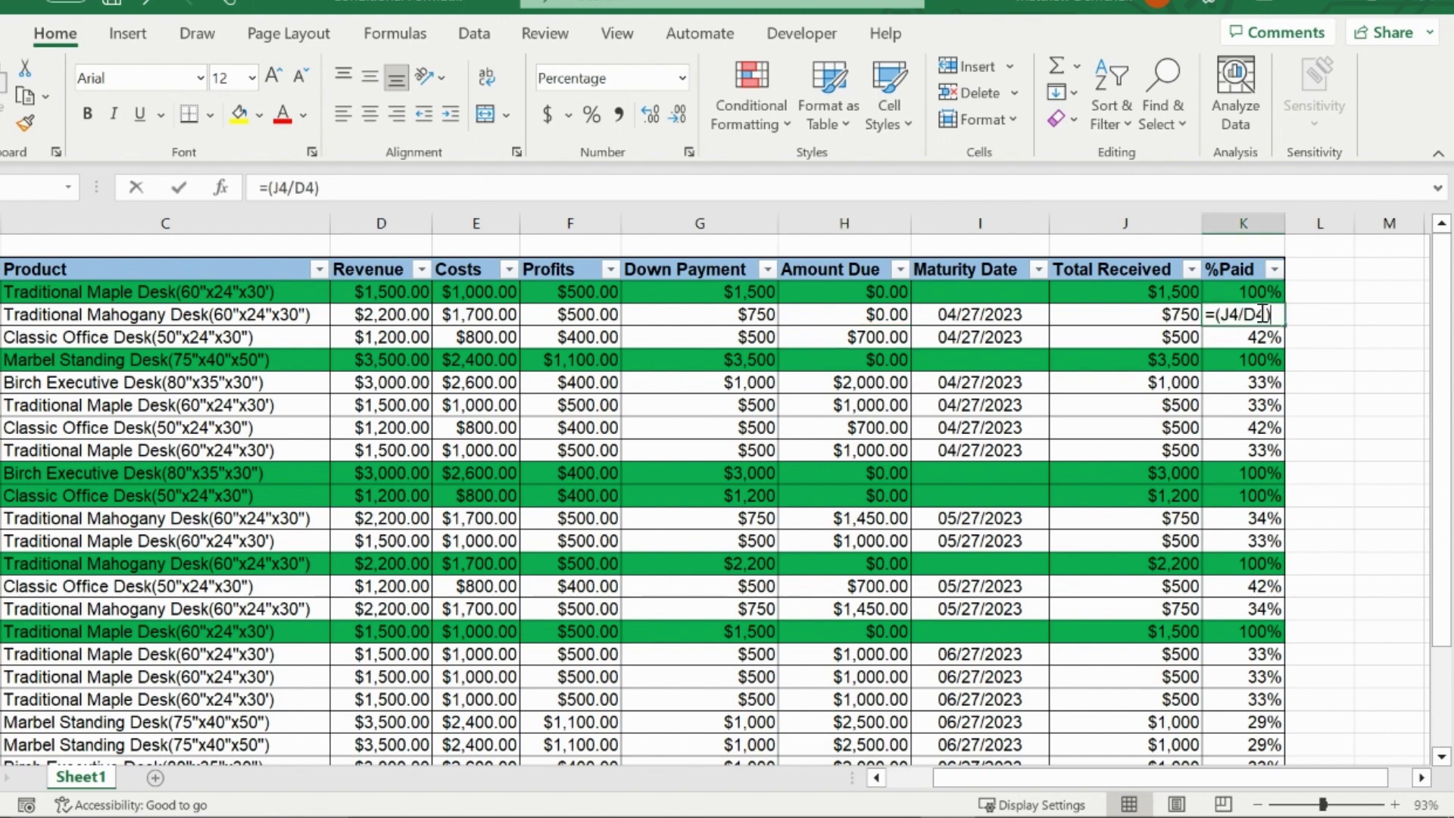
pyautogui.write('100%')
pyautogui.press('Return')
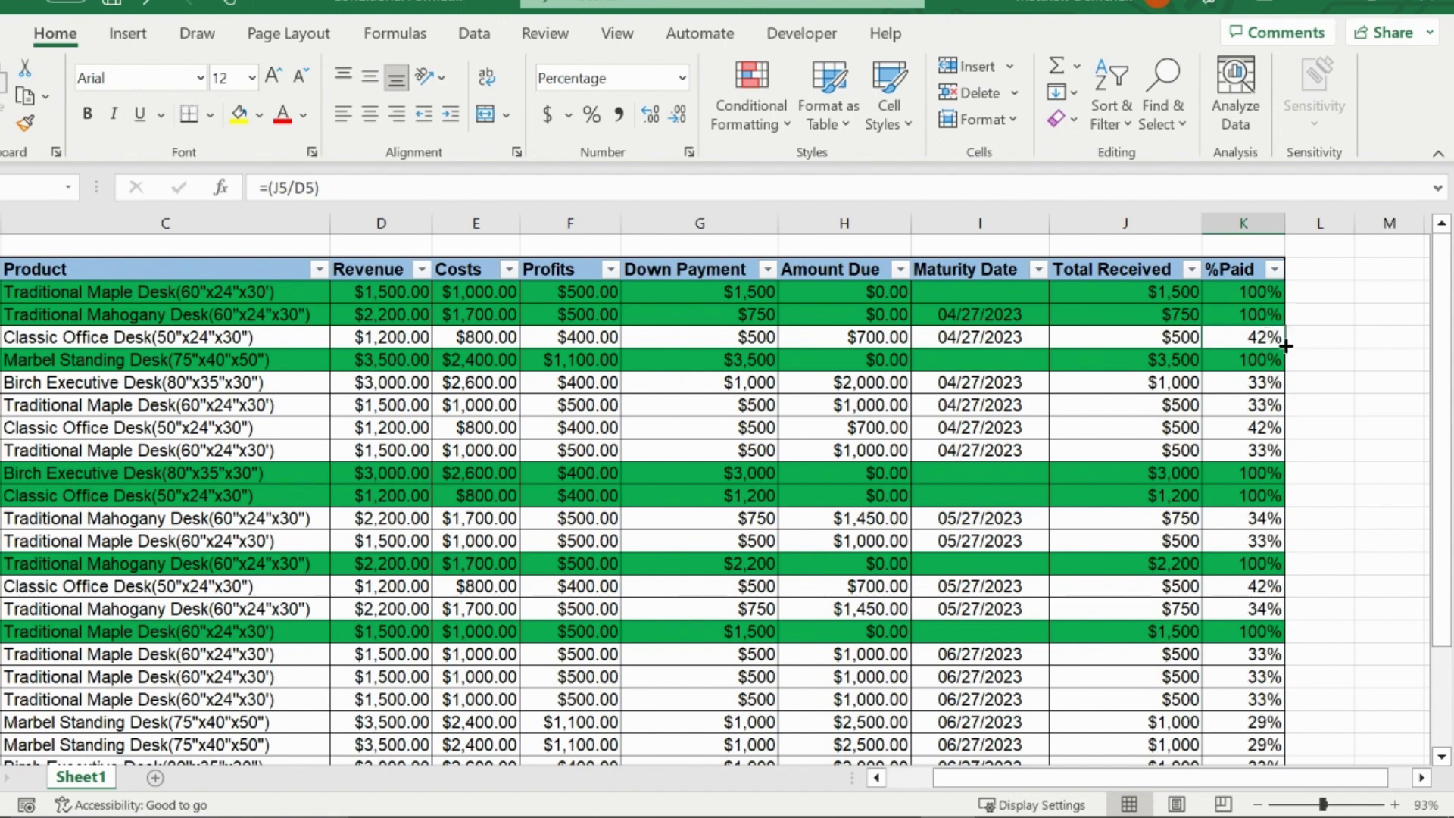
pyautogui.write('100%')
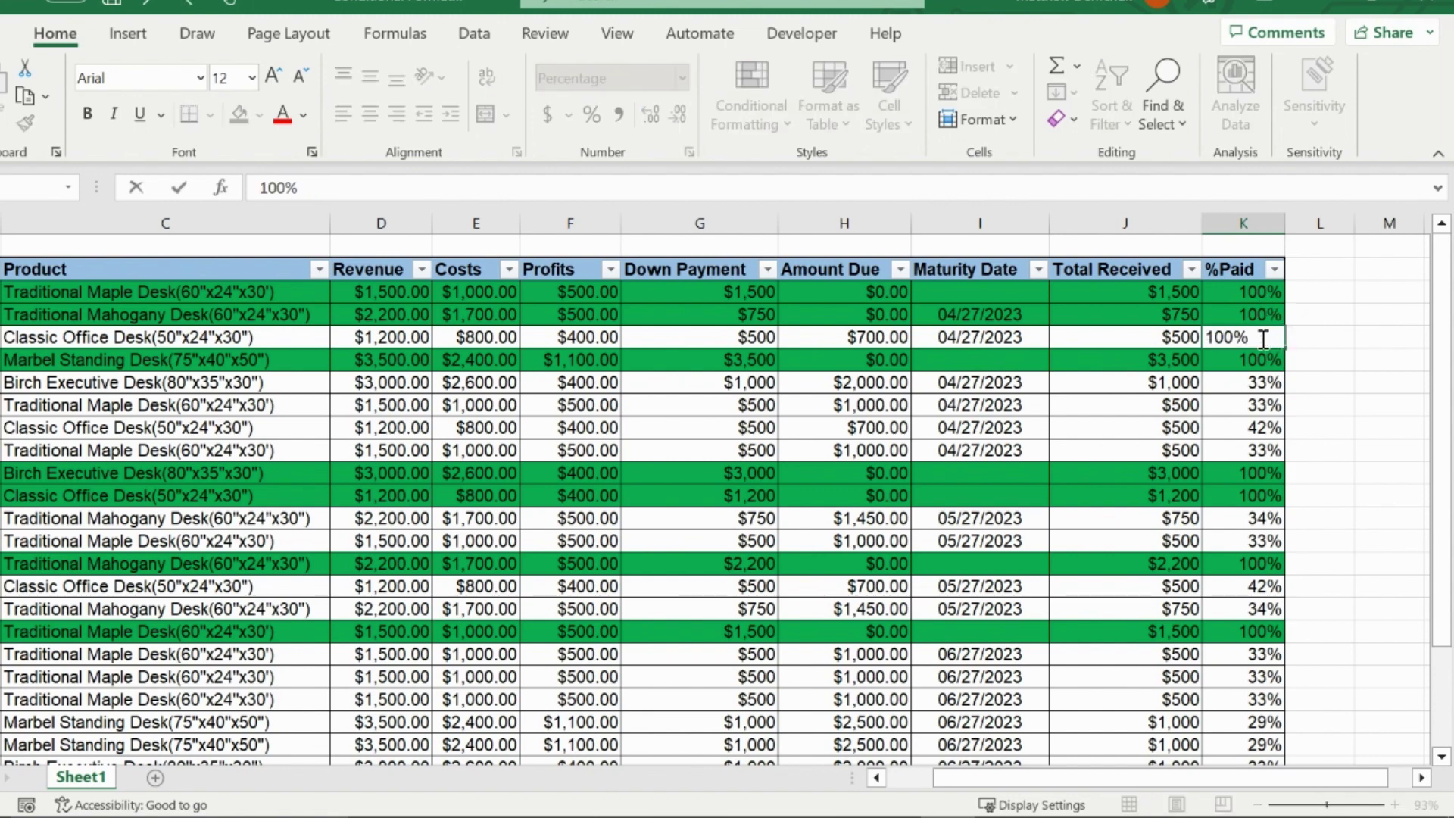
pyautogui.click(1280, 381)
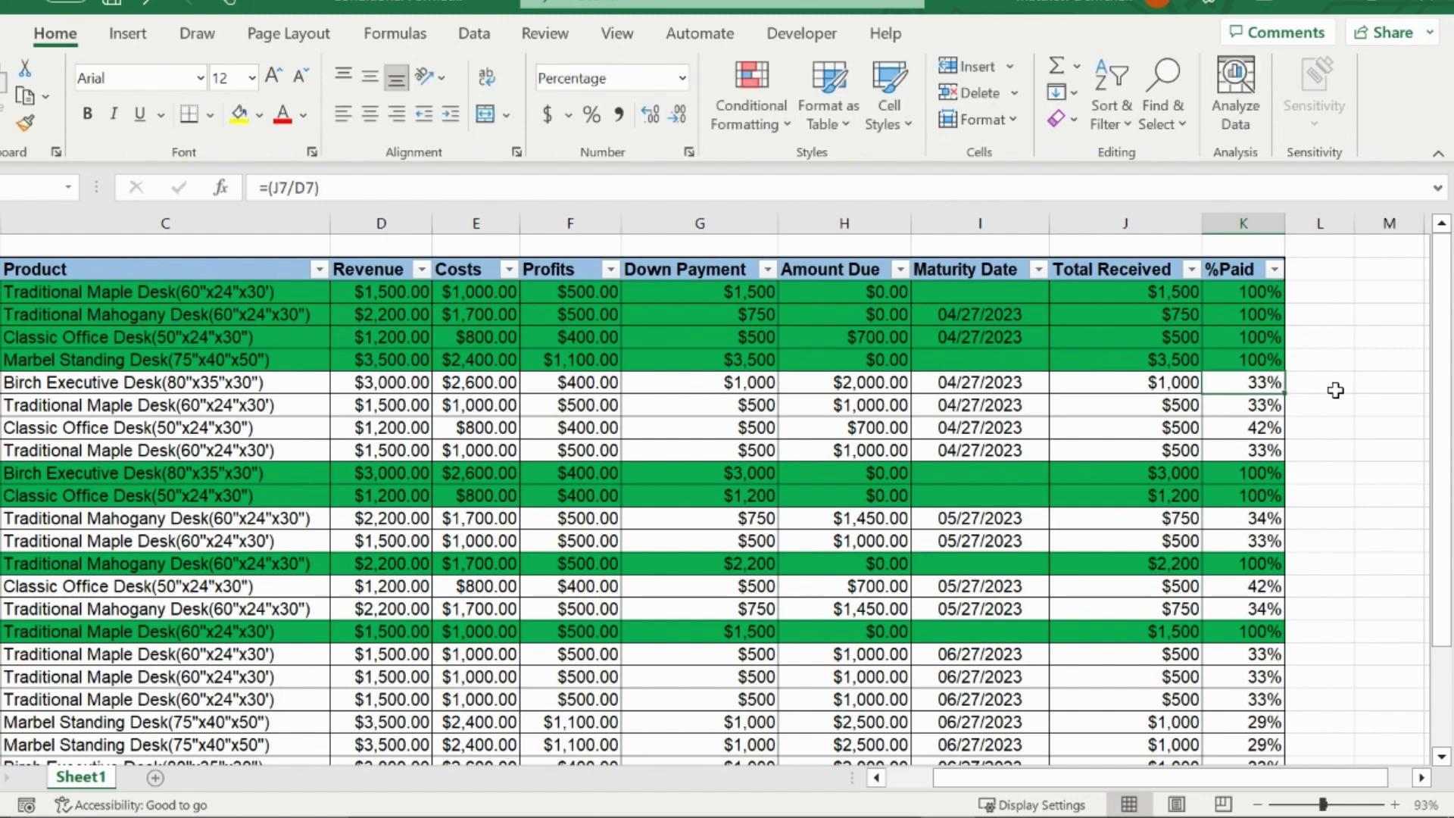
pyautogui.hscroll(-2, 1209, 788)
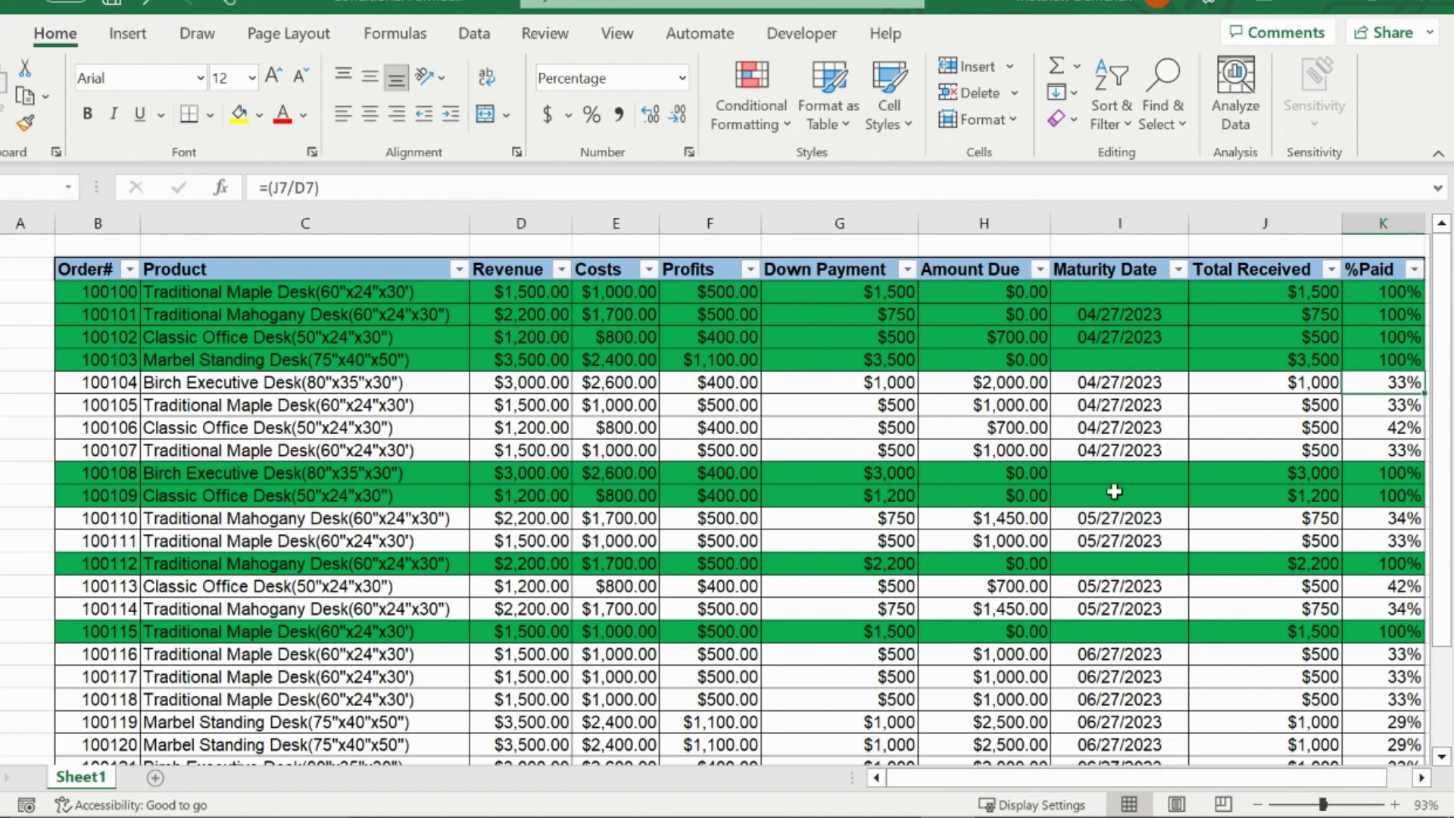
pyautogui.click(766, 117)
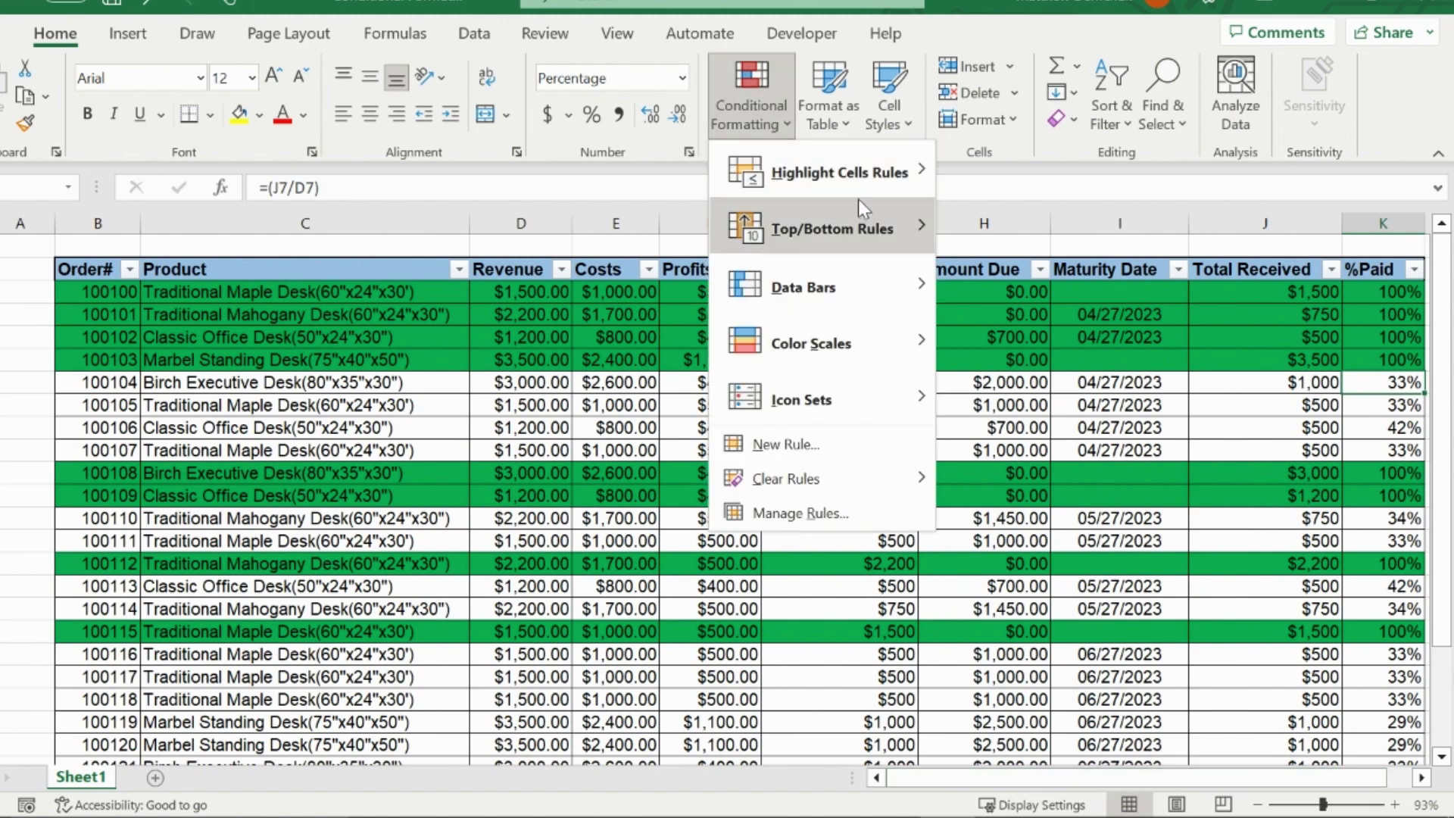
pyautogui.moveTo(863, 181)
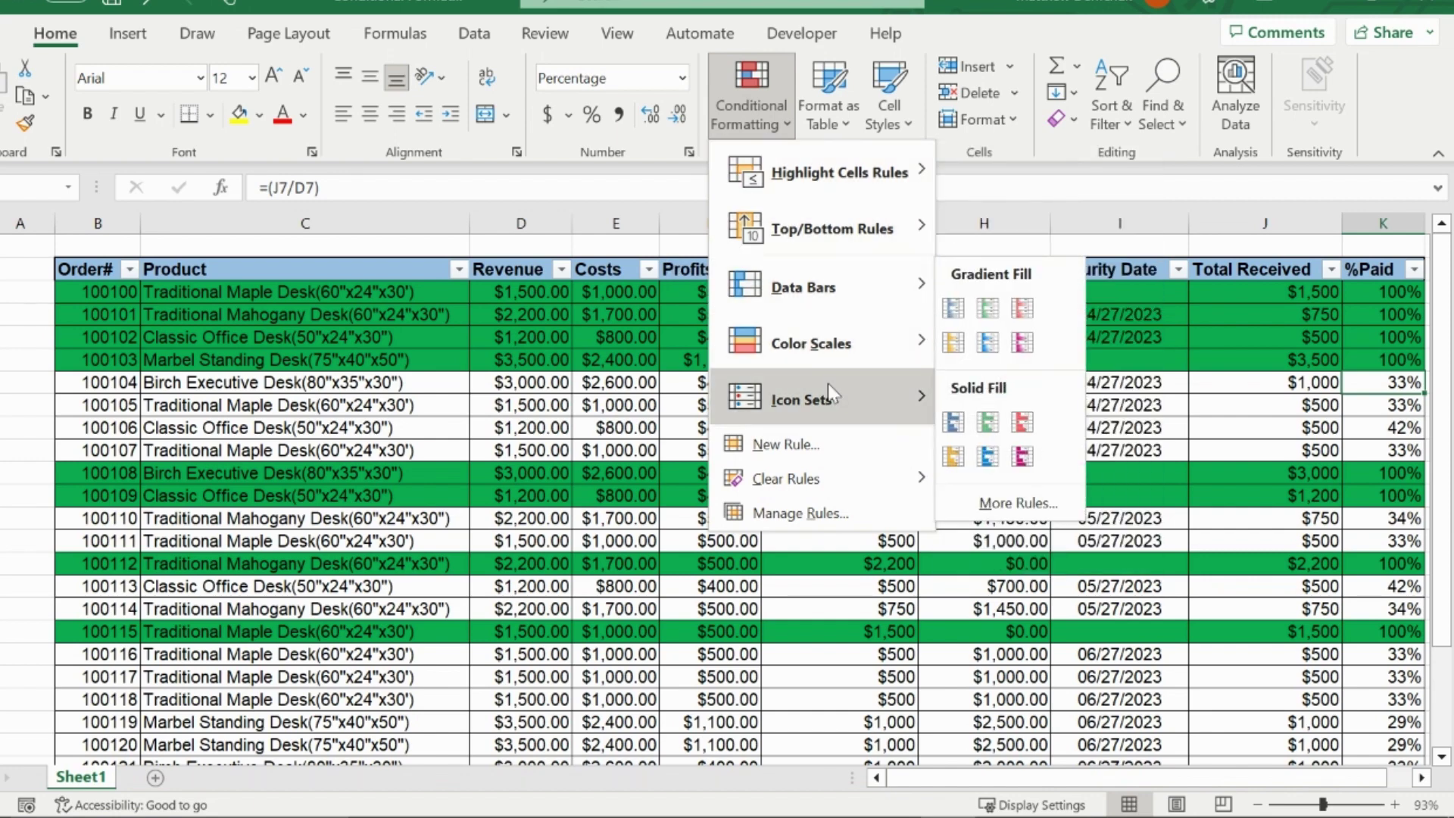
pyautogui.click(1062, 365)
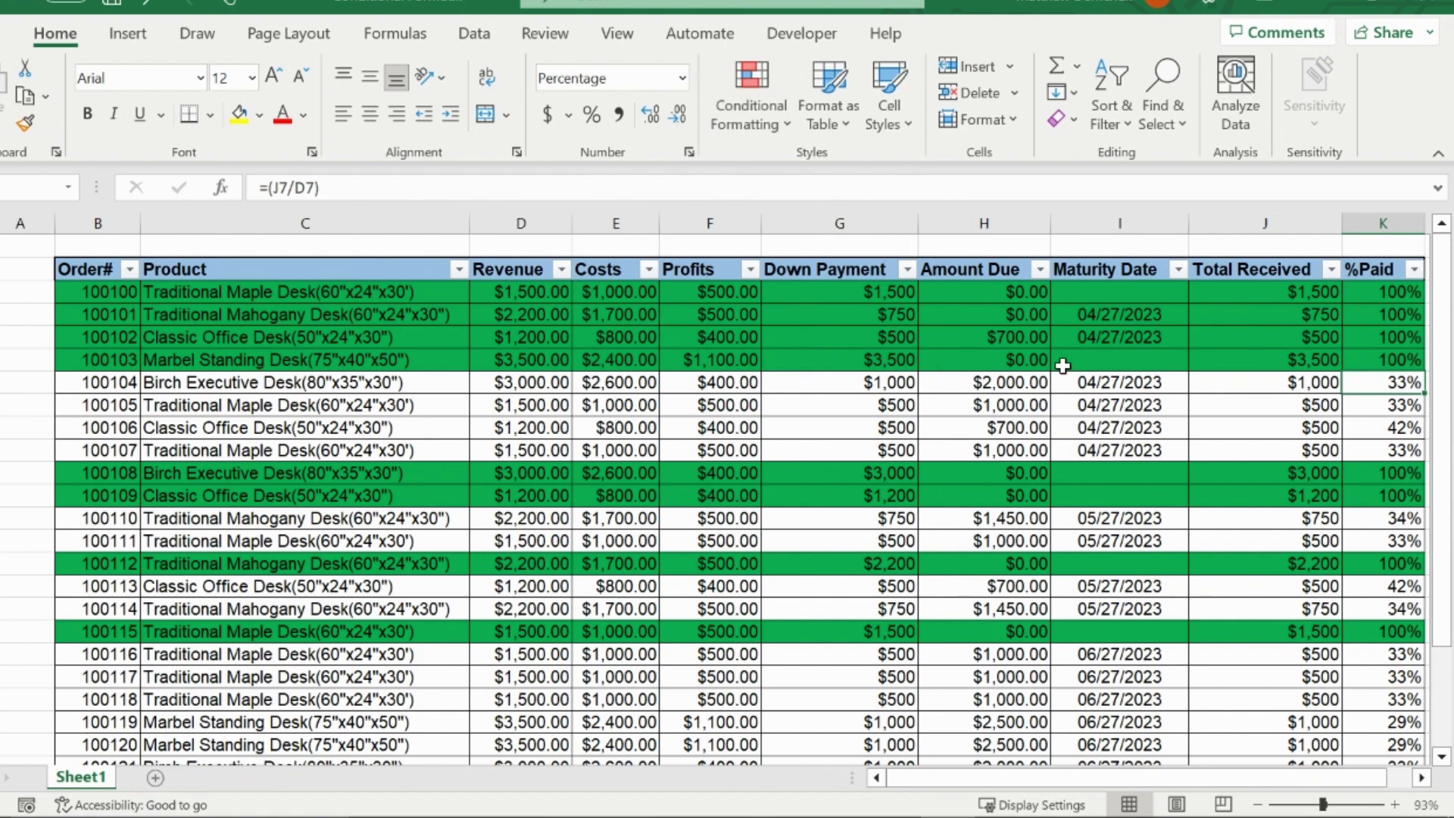
pyautogui.click(1022, 384)
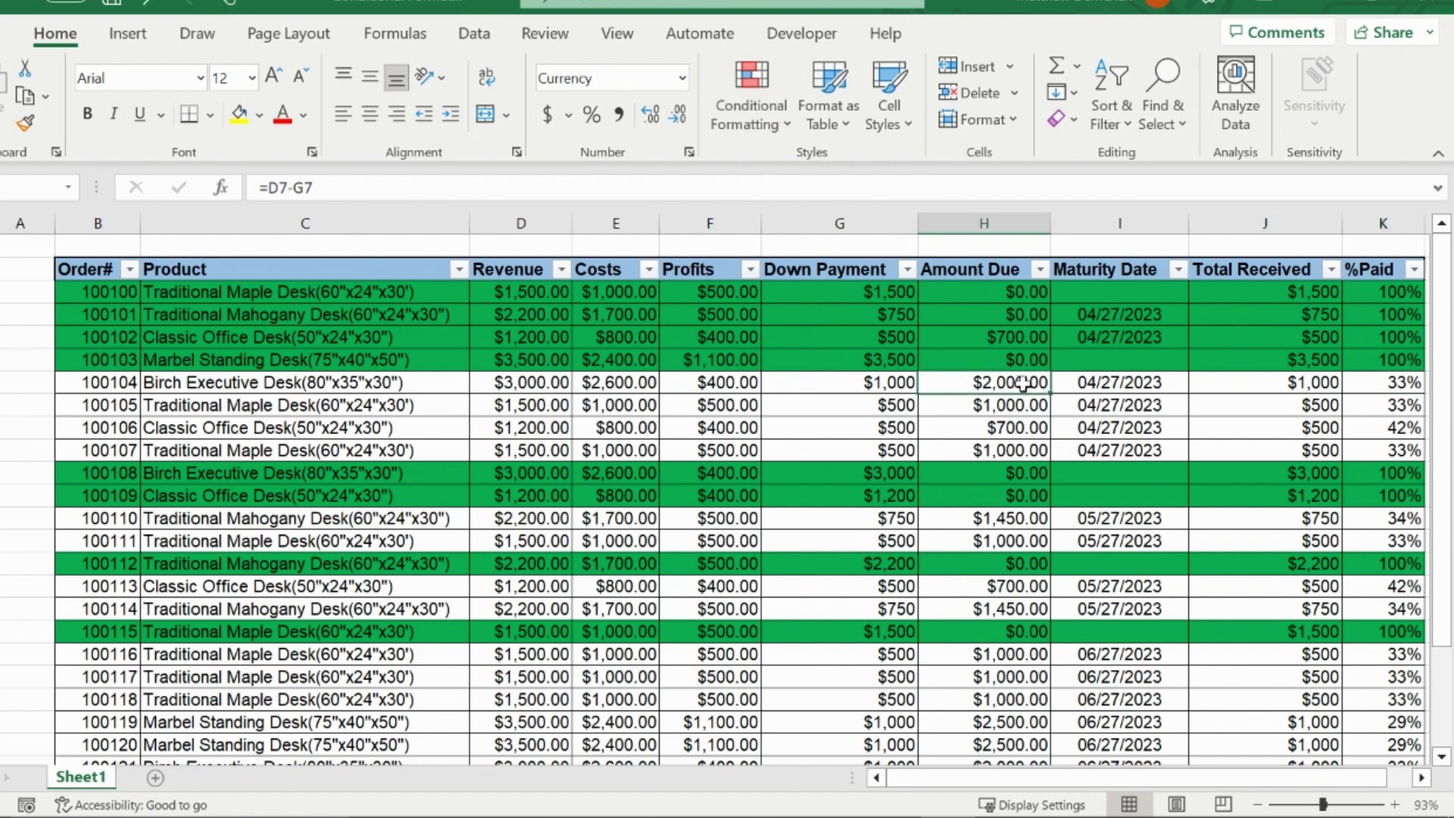